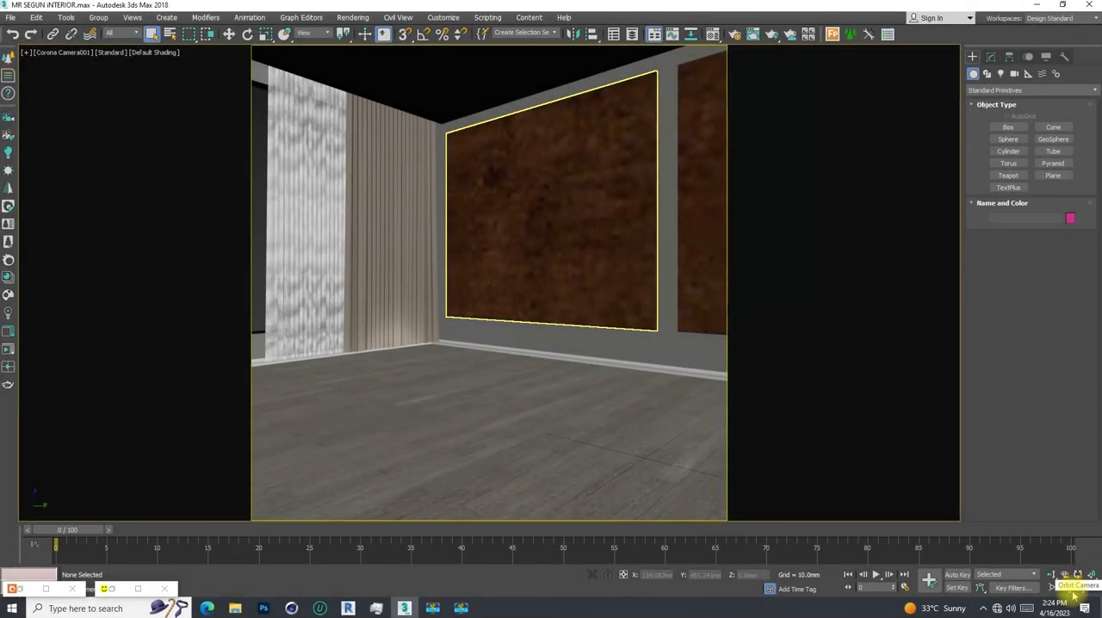
{"action": "left_click", "coordinate": [629, 333]}
{"action": "left_click", "coordinate": [468, 225]}
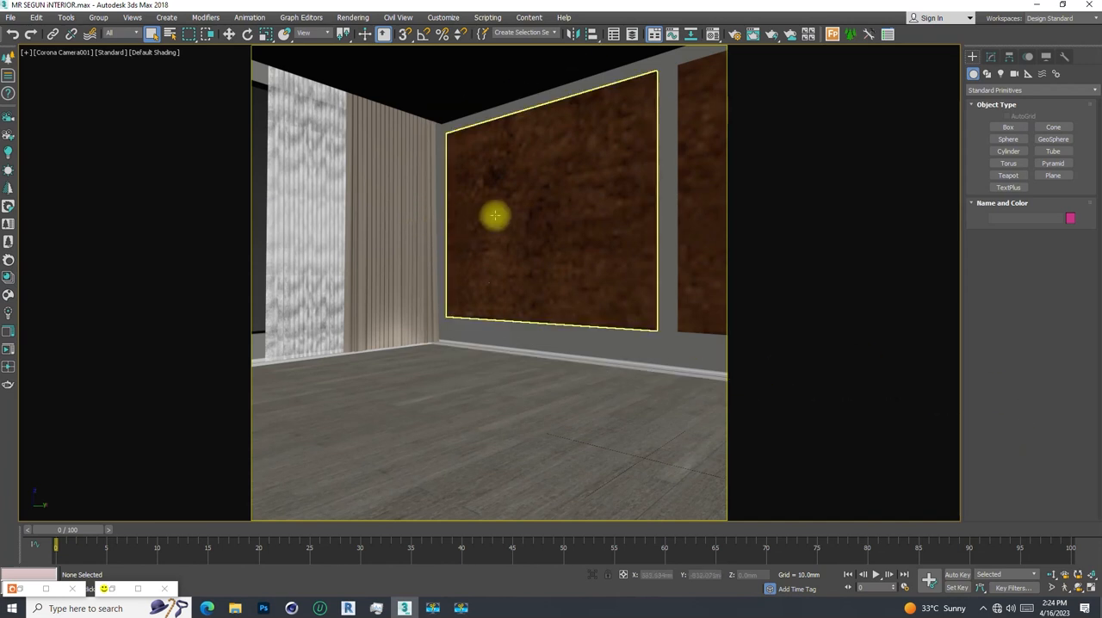
{"action": "left_click", "coordinate": [659, 150]}
{"action": "left_click", "coordinate": [716, 57]}
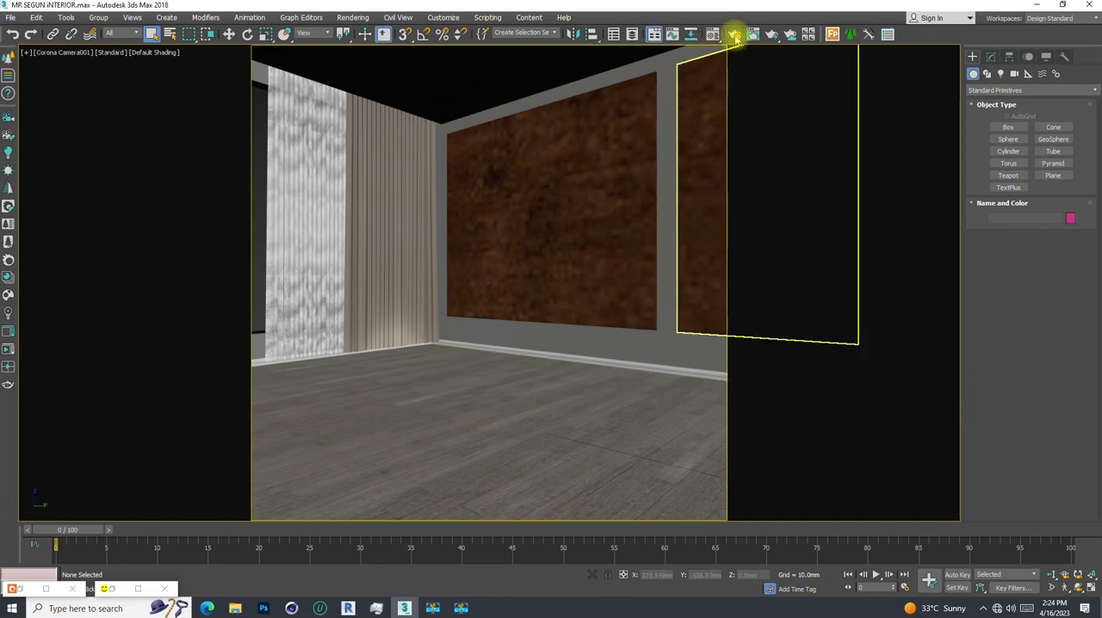
- Review the material override in the render settings, checking its excluded objects list and its preserved material types
{"action": "left_click", "coordinate": [733, 34]}
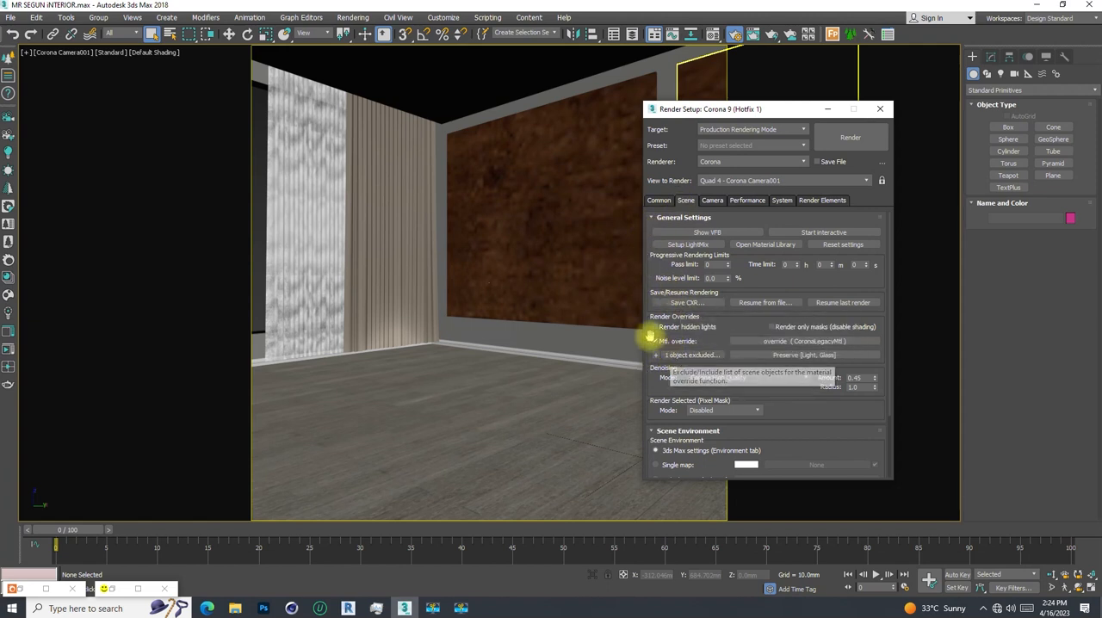
{"action": "left_click", "coordinate": [691, 355]}
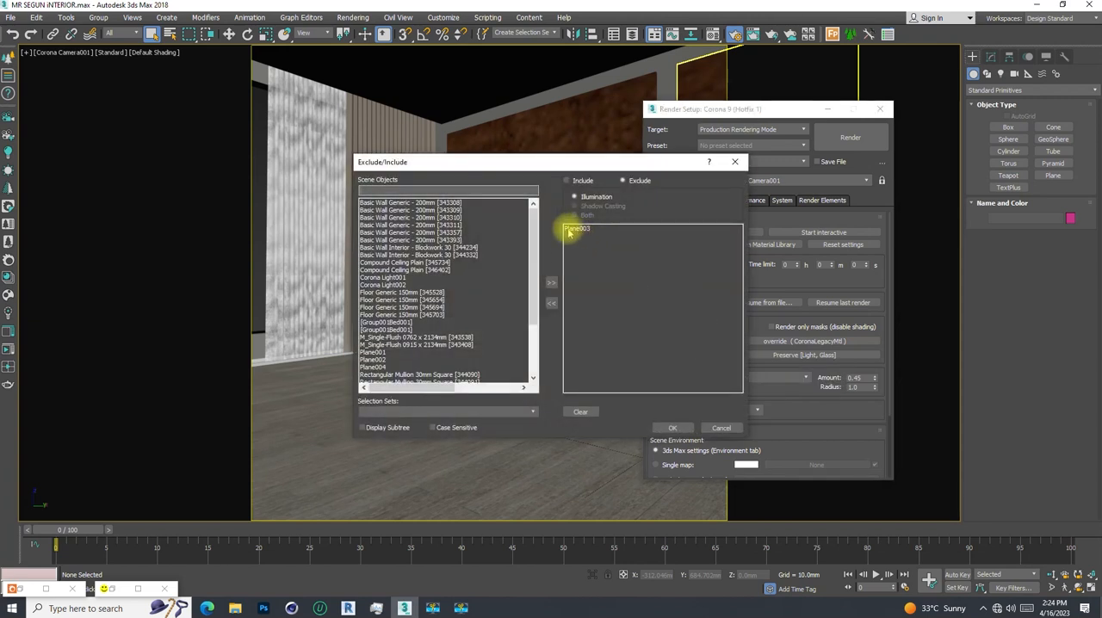
{"action": "left_click", "coordinate": [734, 161]}
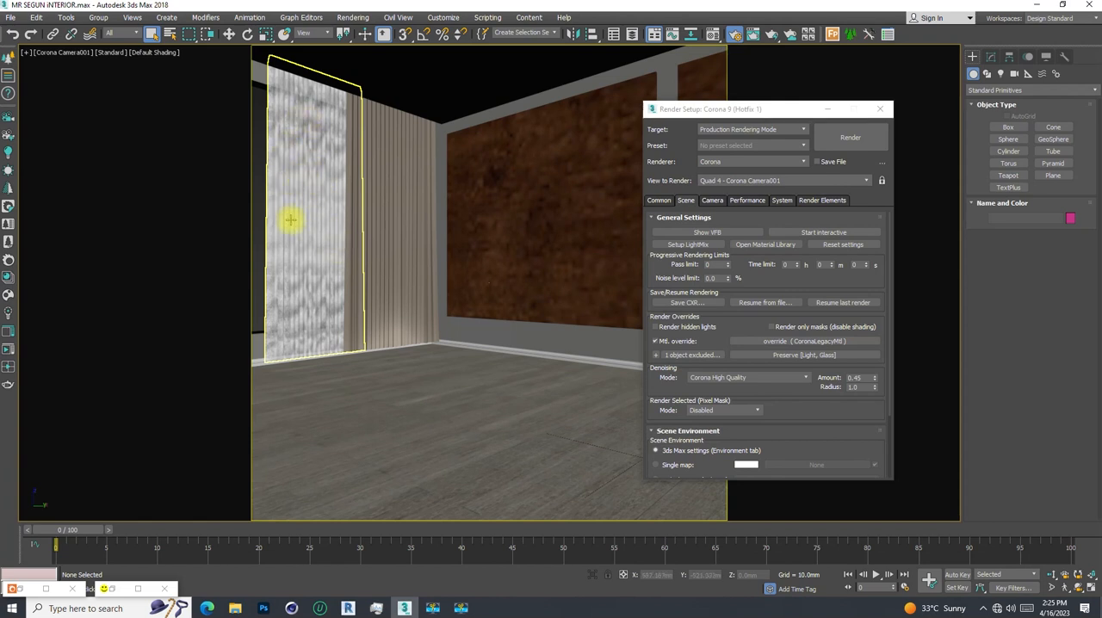
{"action": "left_click", "coordinate": [805, 355]}
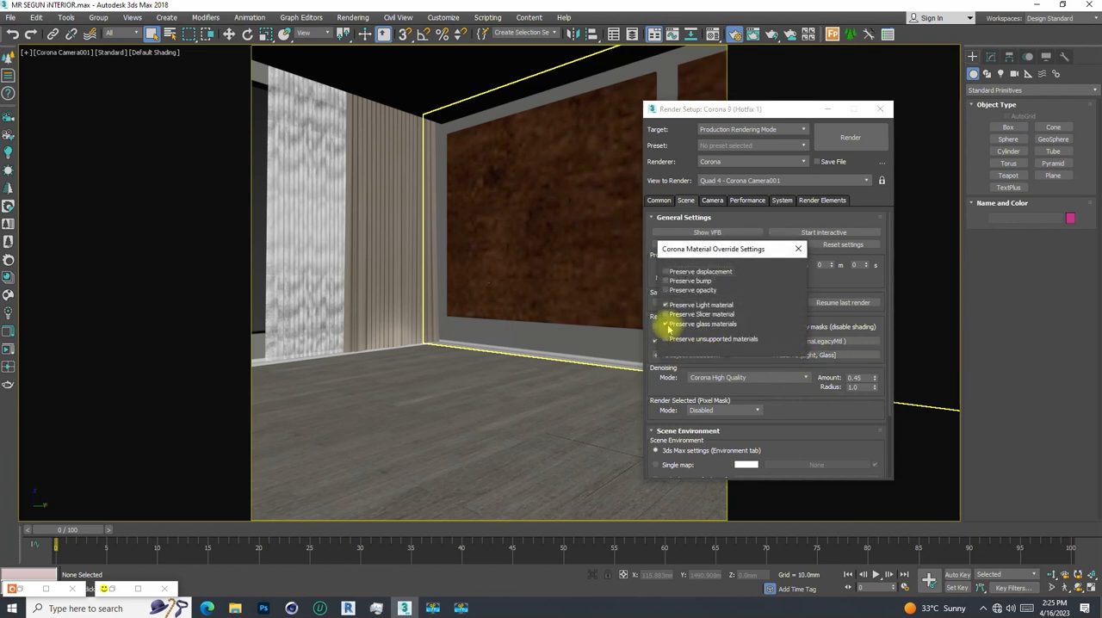
{"action": "left_click", "coordinate": [798, 249]}
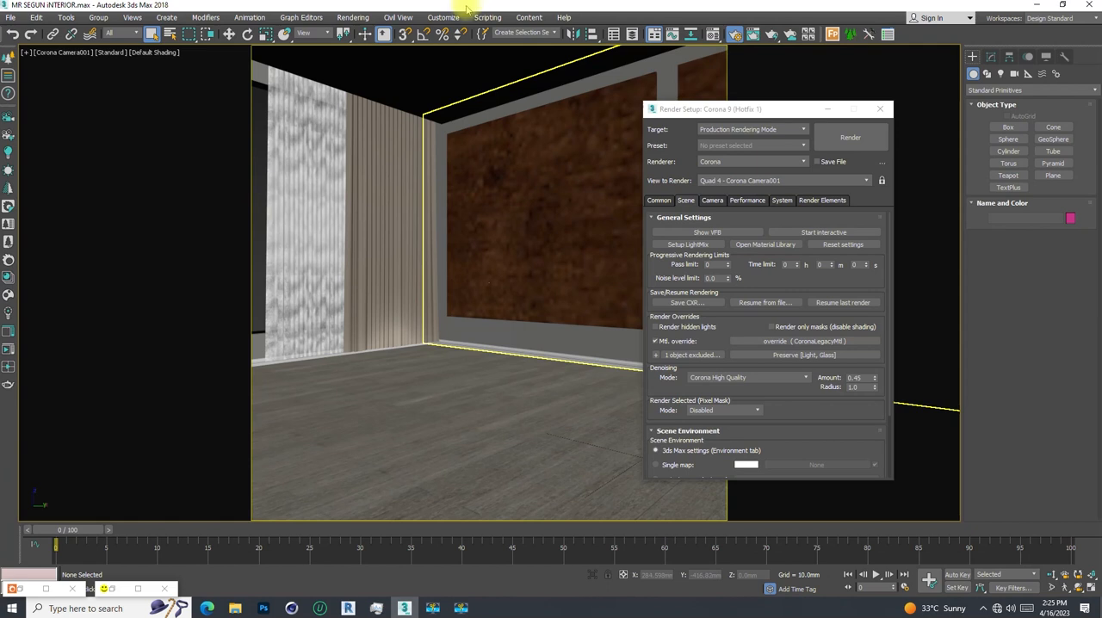
- Inspect the glazed window panels from outside the room in a perspective view, and return to the camera view
{"action": "key", "text": "p"}
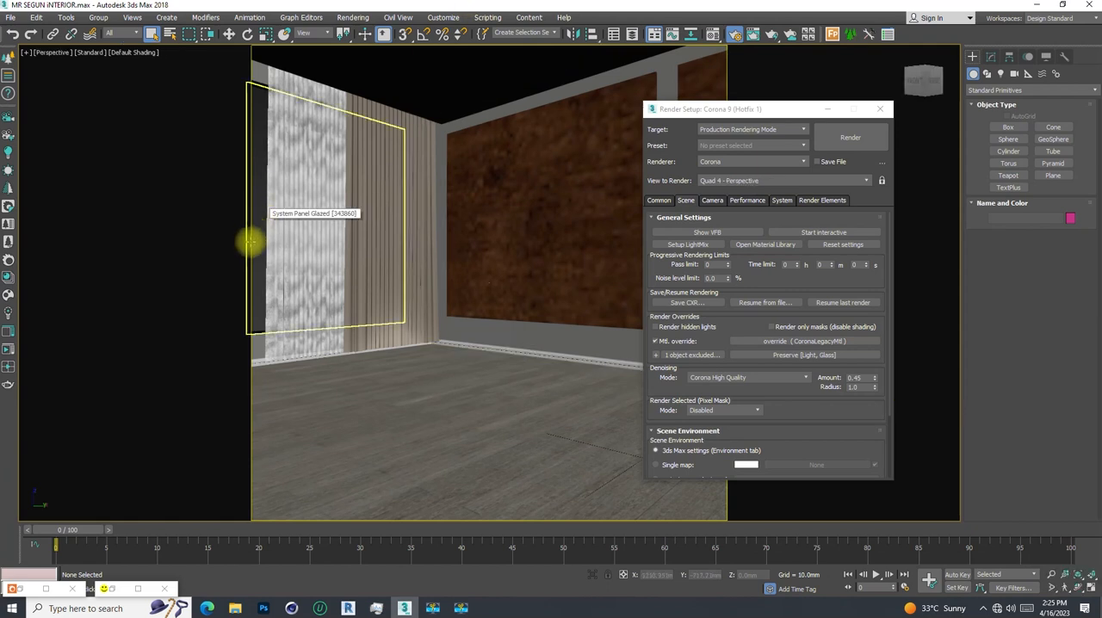
{"action": "scroll", "coordinate": [369, 251], "scroll_direction": "down", "scroll_amount": 10}
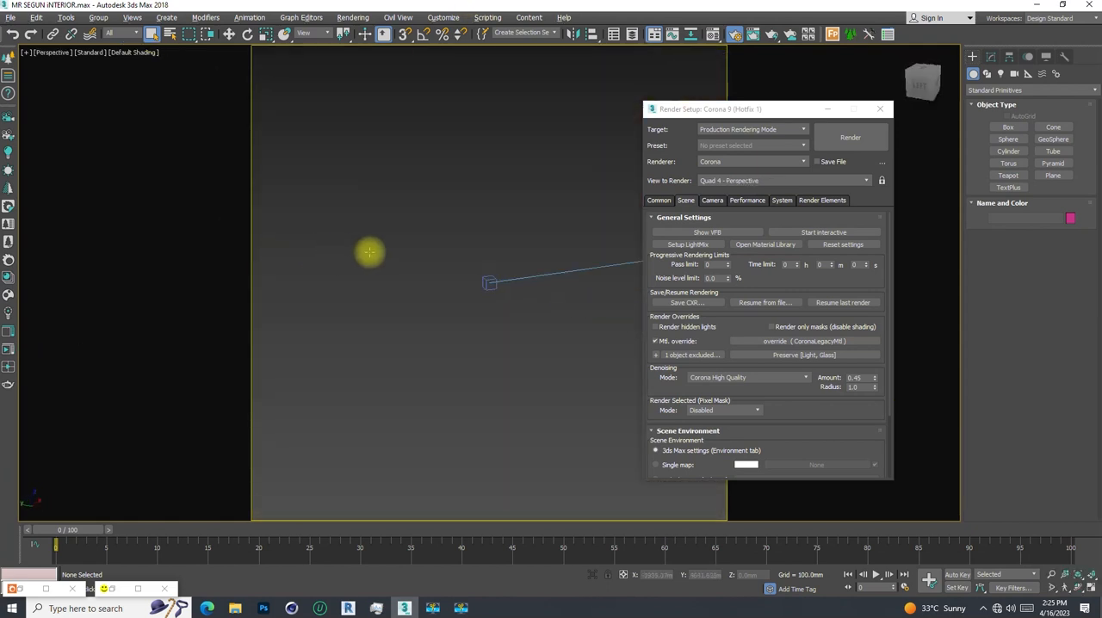
{"action": "scroll", "coordinate": [404, 248], "scroll_direction": "up", "scroll_amount": 10}
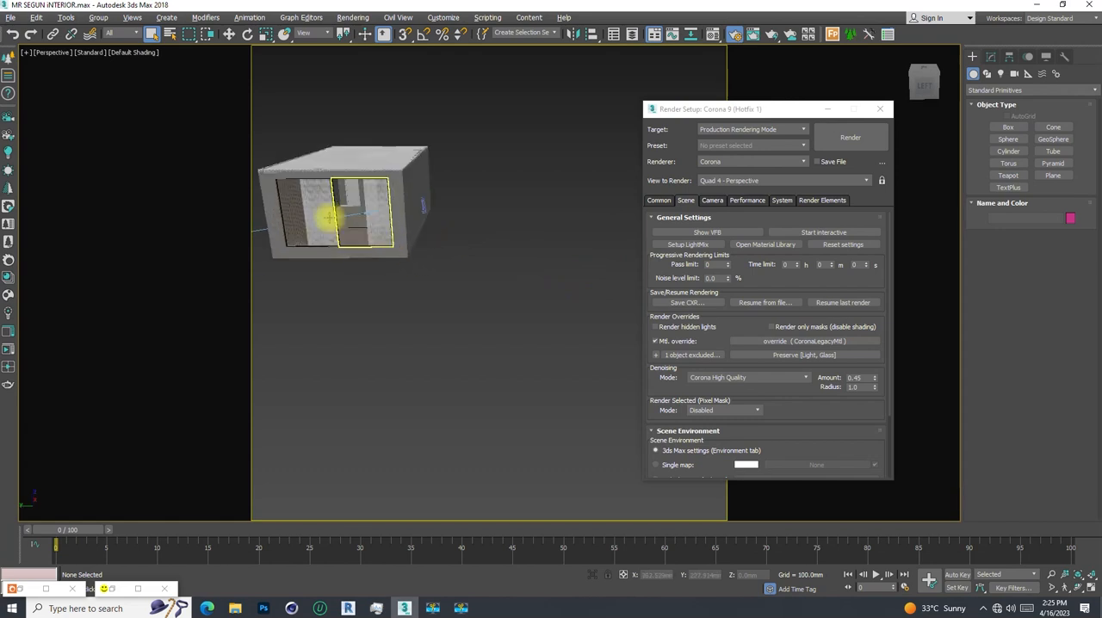
{"action": "left_click", "coordinate": [386, 284]}
{"action": "middle_click_drag", "start_coordinate": [387, 292], "coordinate": [340, 287], "text": "alt"}
{"action": "middle_click_drag", "start_coordinate": [422, 229], "coordinate": [457, 271], "text": "alt"}
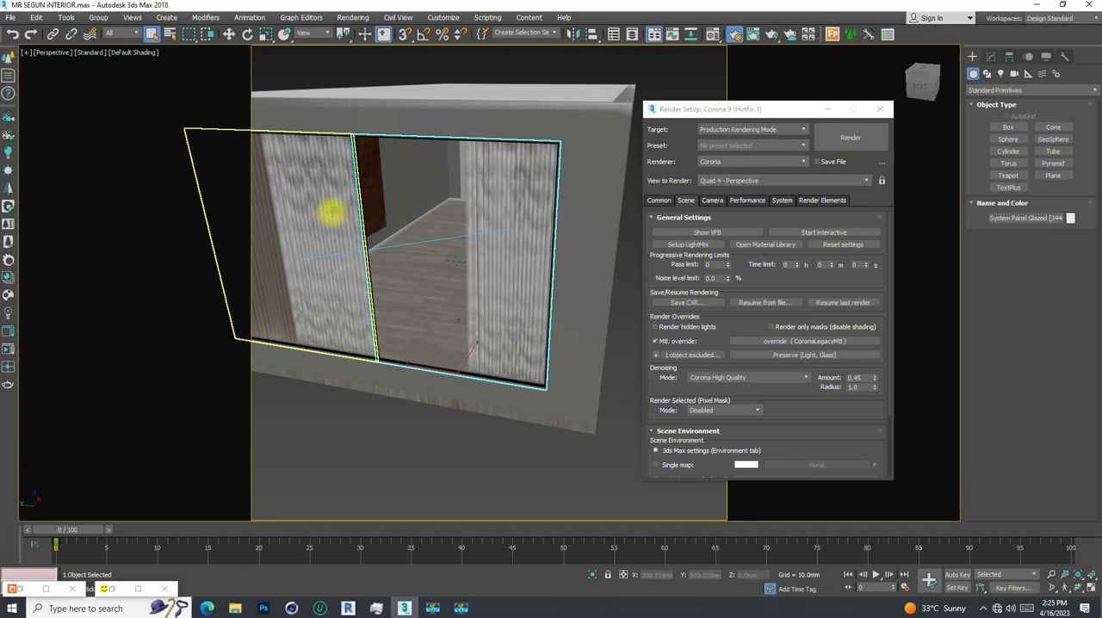
{"action": "key", "text": "c"}
- Start an interactive render of the camera view in the Corona frame buffer, with the render settings window placed beside it
{"action": "left_click_drag", "start_coordinate": [738, 111], "coordinate": [121, 72]}
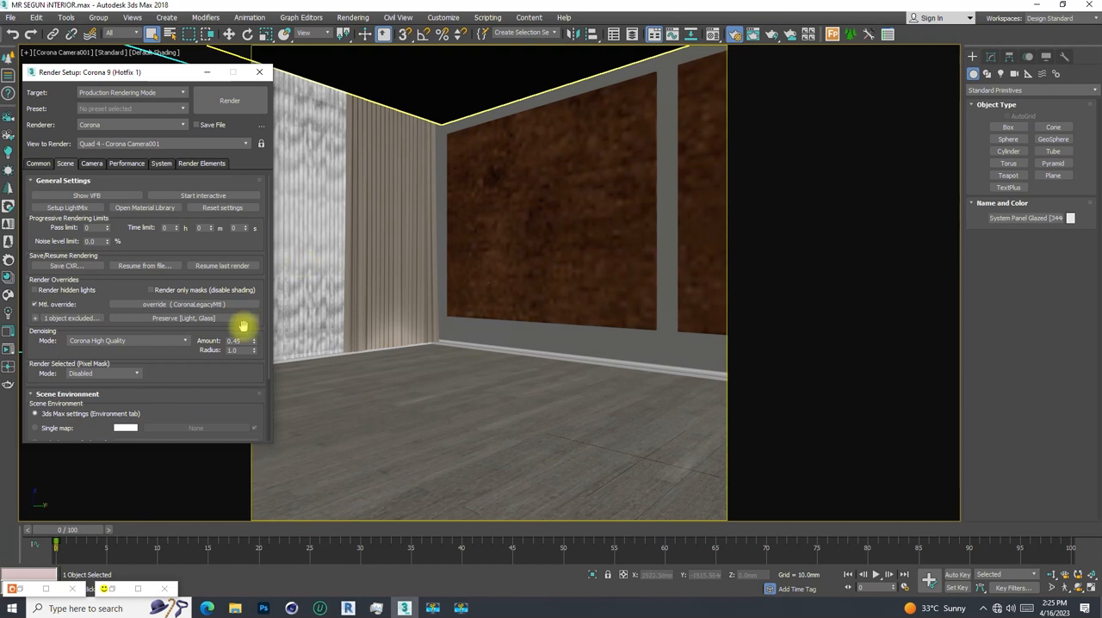
{"action": "left_click", "coordinate": [112, 588]}
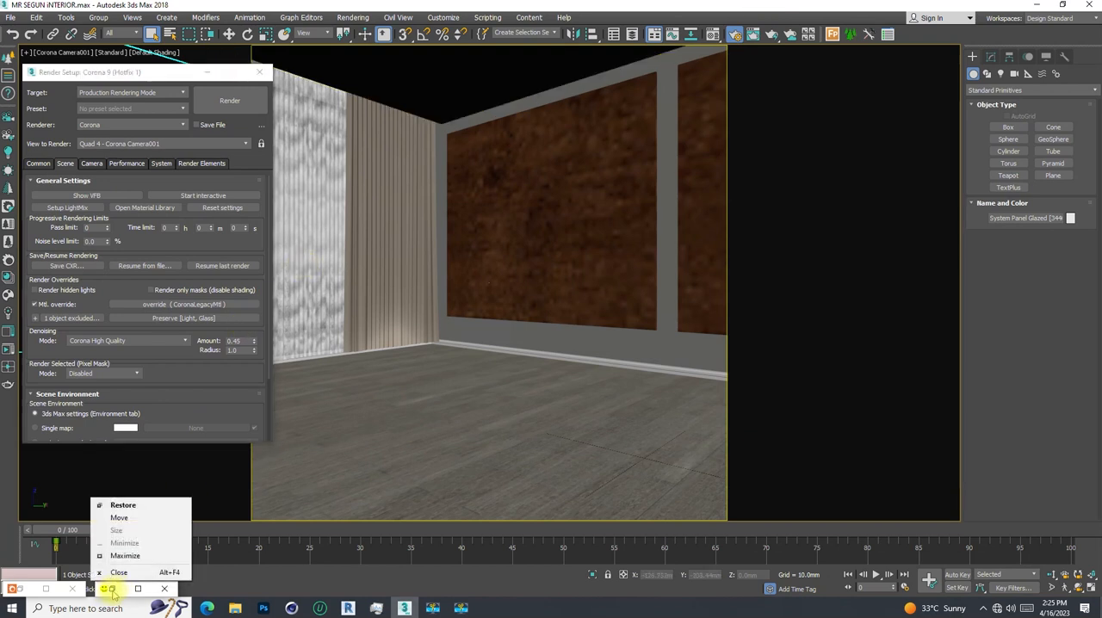
{"action": "left_click", "coordinate": [113, 591]}
{"action": "left_click_drag", "start_coordinate": [381, 85], "coordinate": [622, 98]}
{"action": "left_click", "coordinate": [871, 104]}
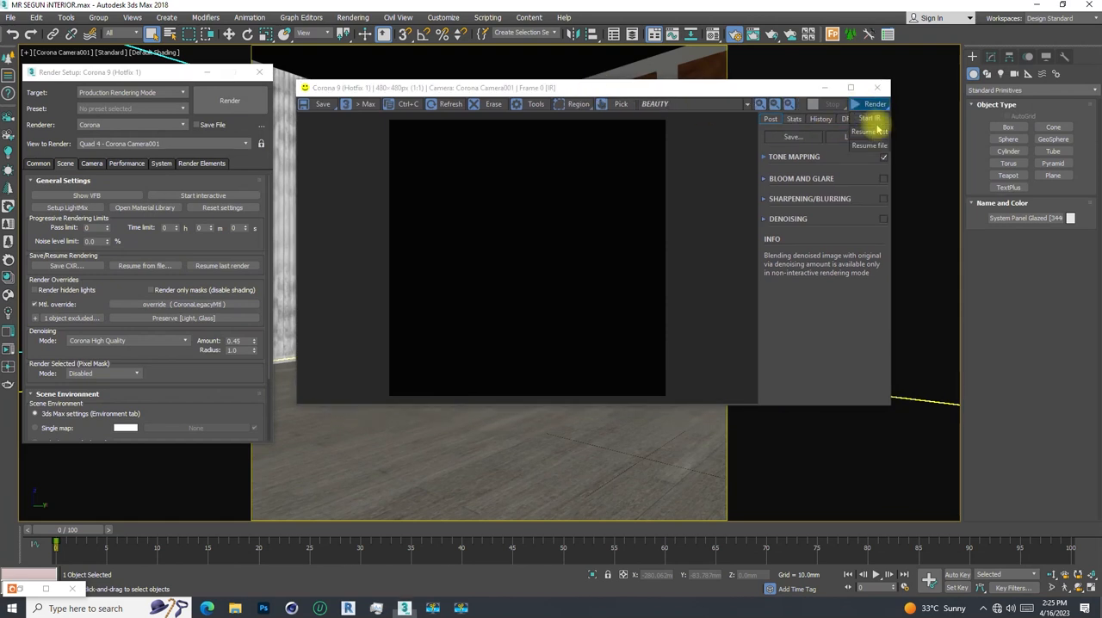
{"action": "left_click", "coordinate": [869, 122]}
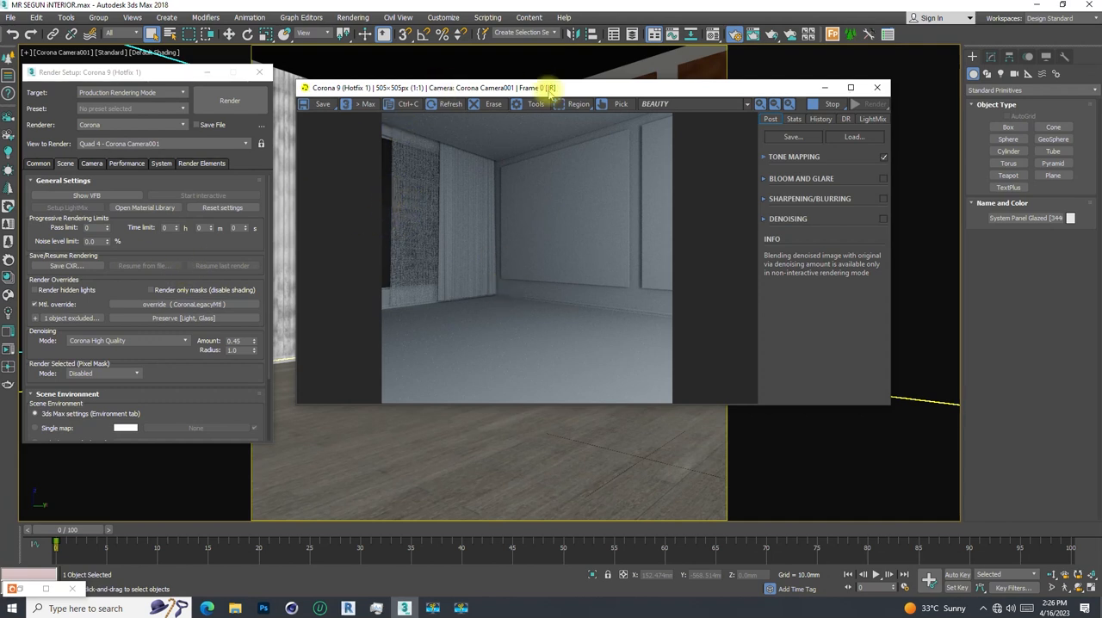
{"action": "left_click_drag", "start_coordinate": [548, 89], "coordinate": [601, 86]}
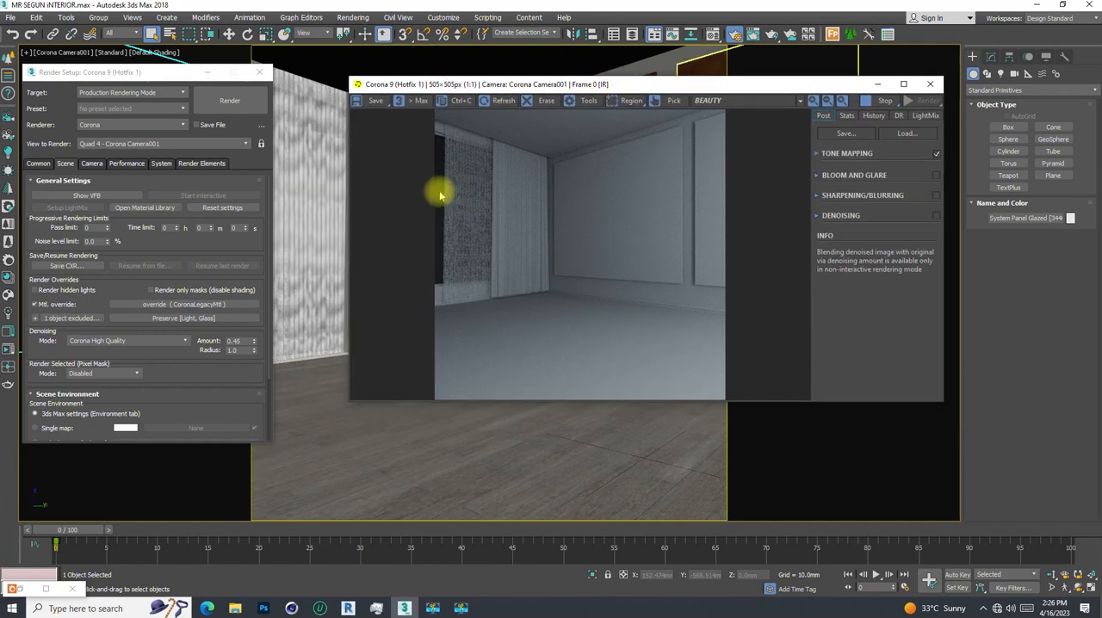
{"action": "left_click_drag", "start_coordinate": [161, 78], "coordinate": [218, 74]}
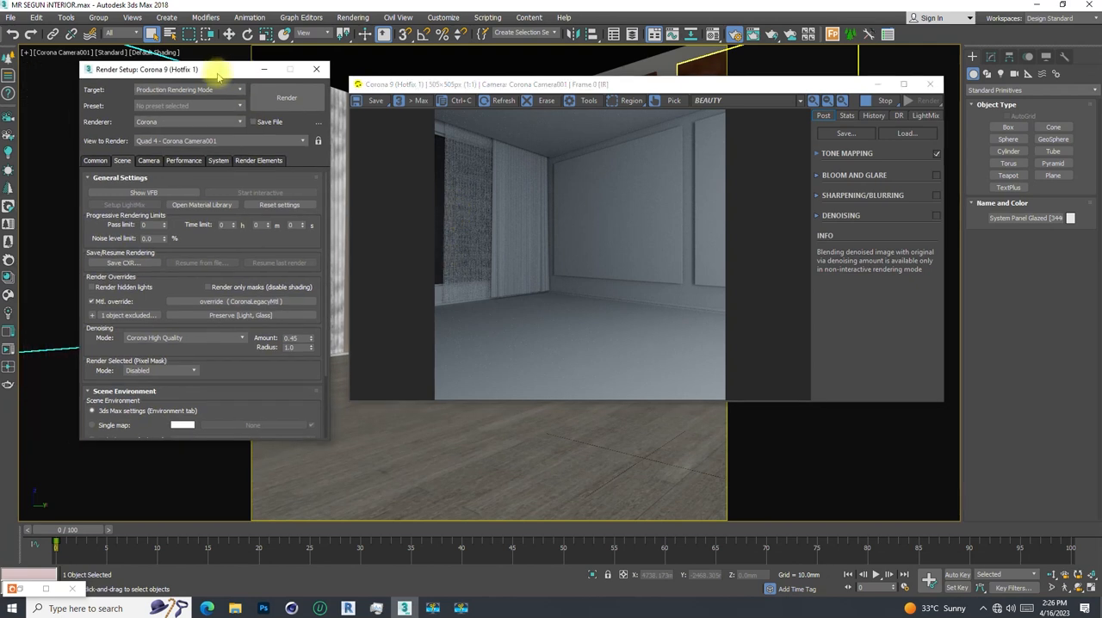
- Switch the scene environment to a single map and assign a CoronaSky map to it
{"action": "scroll", "coordinate": [129, 387], "scroll_direction": "down", "scroll_amount": 1}
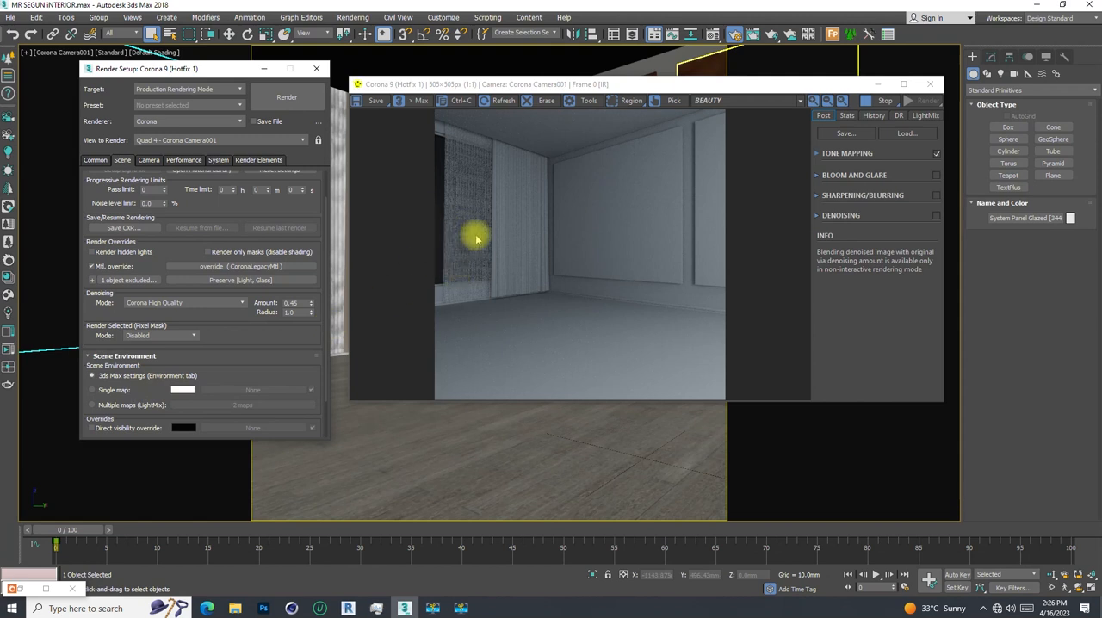
{"action": "left_click", "coordinate": [93, 390]}
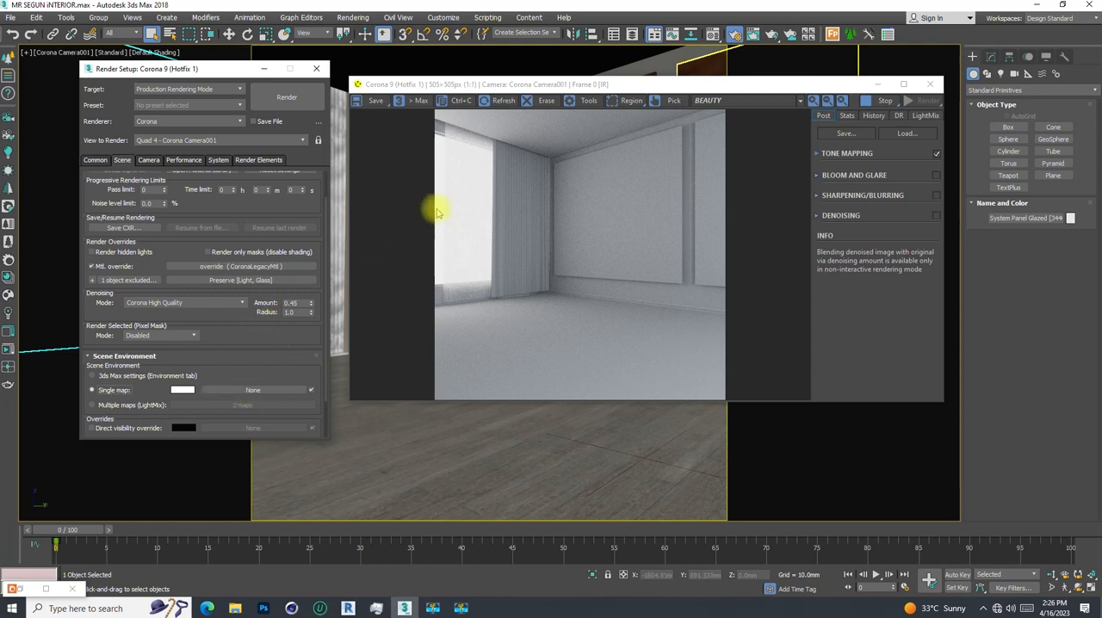
{"action": "left_click", "coordinate": [253, 394]}
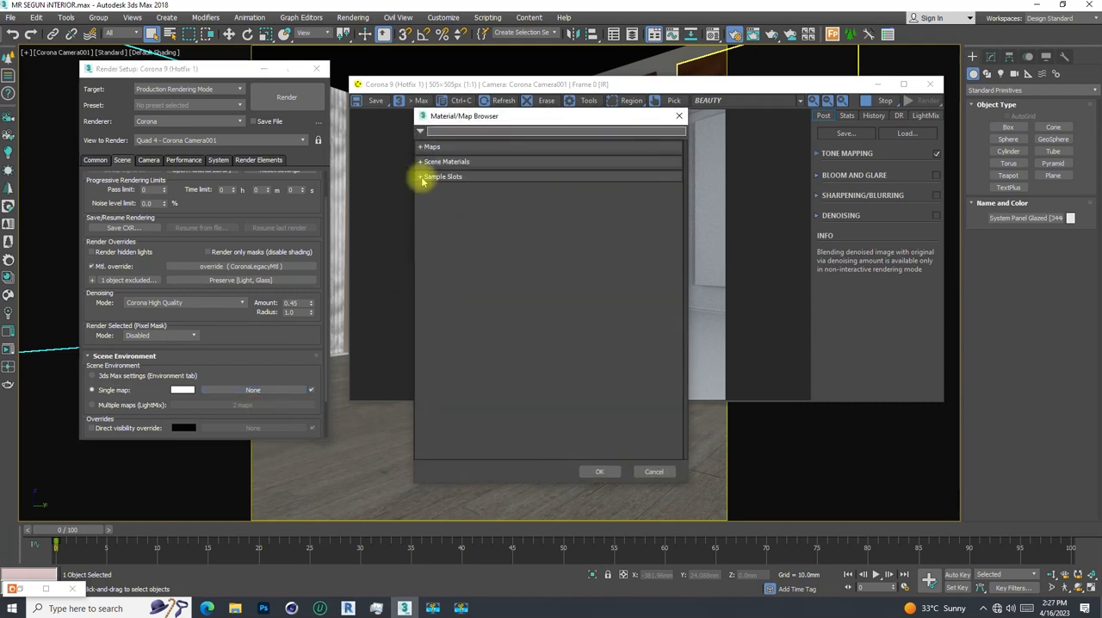
{"action": "left_click", "coordinate": [421, 148]}
{"action": "left_click", "coordinate": [422, 148]}
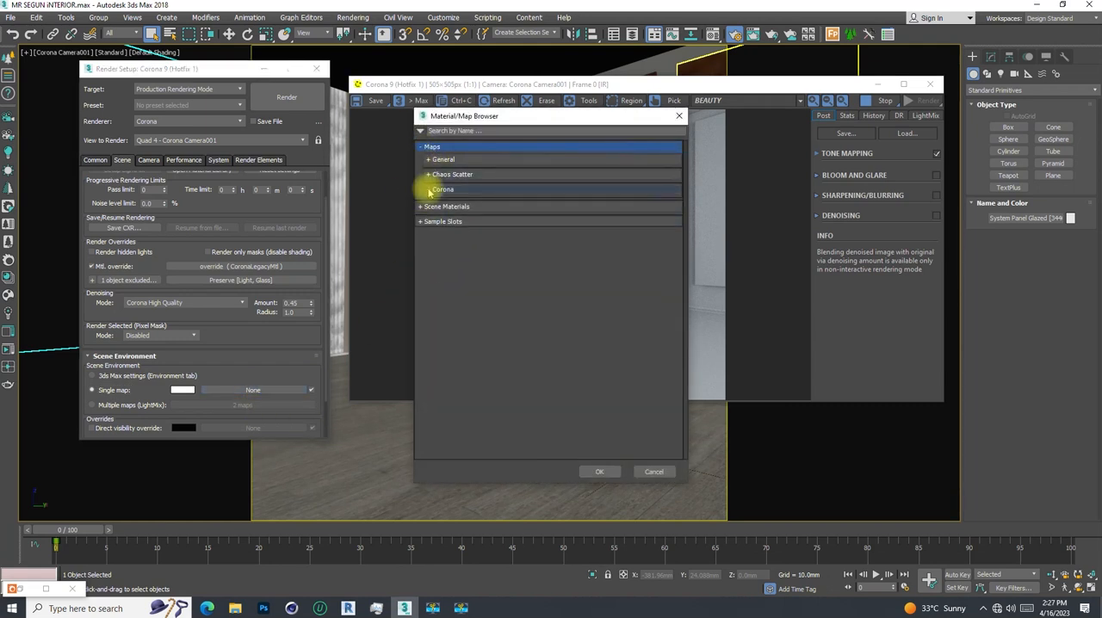
{"action": "left_click", "coordinate": [428, 189]}
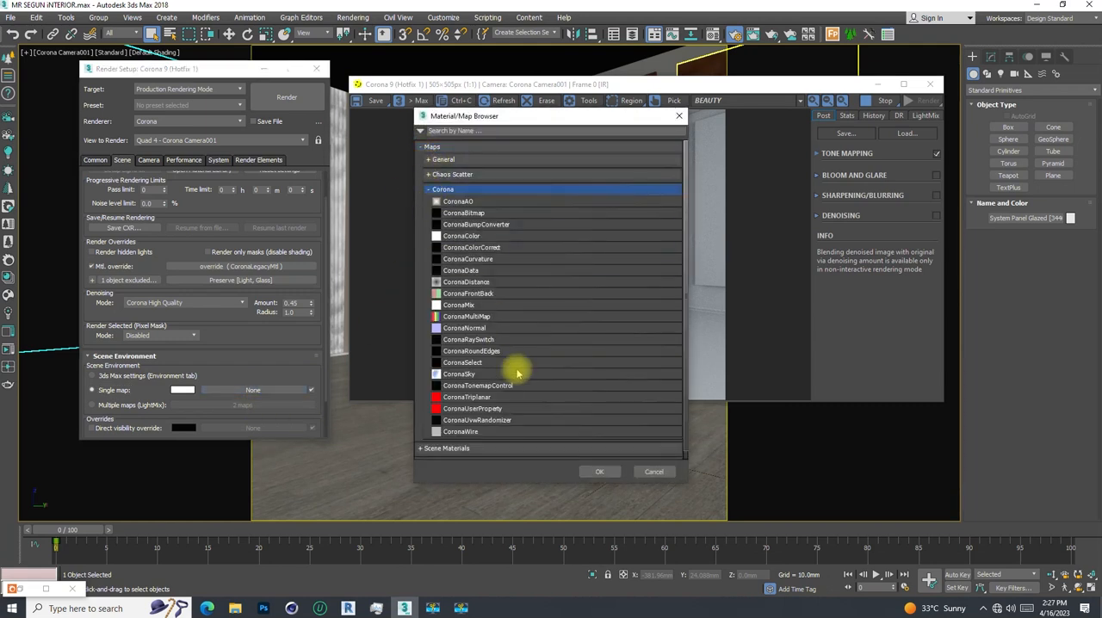
{"action": "double_click", "coordinate": [459, 374]}
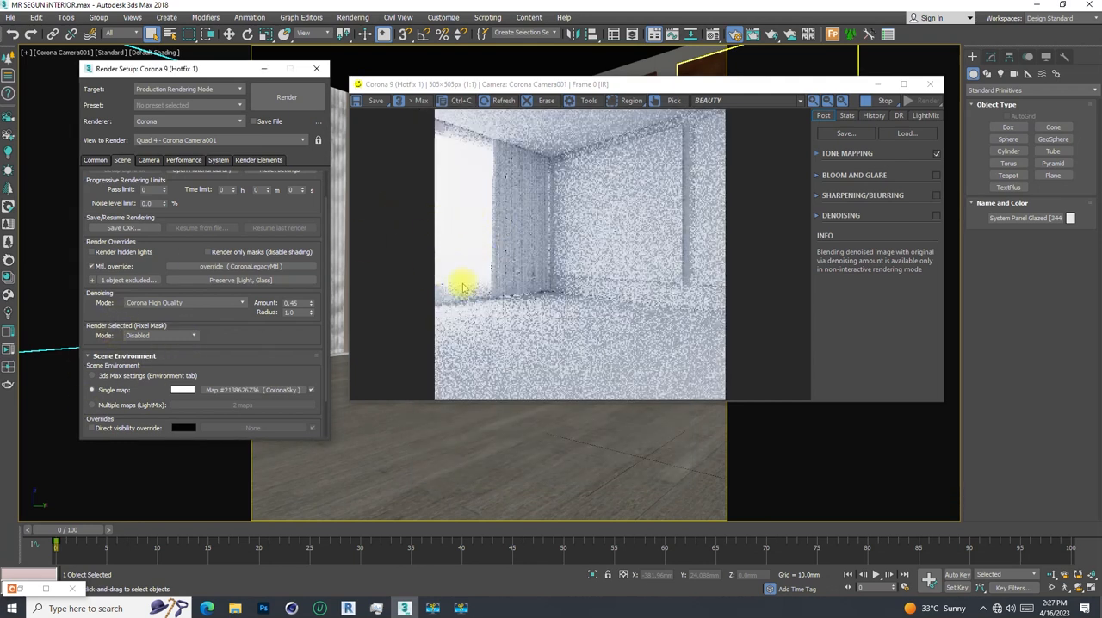
- Place the environment's CoronaSky map as an instance in an empty sample slot of the Material Editor
{"action": "left_click_drag", "start_coordinate": [609, 86], "coordinate": [655, 84]}
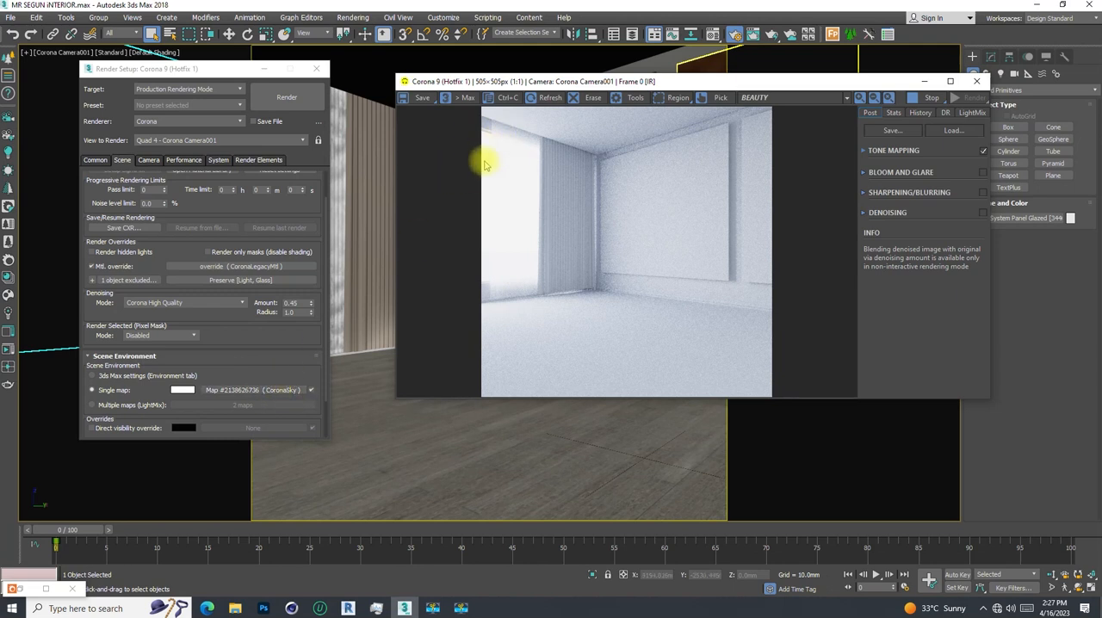
{"action": "left_click_drag", "start_coordinate": [633, 81], "coordinate": [653, 104]}
{"action": "left_click", "coordinate": [605, 10]}
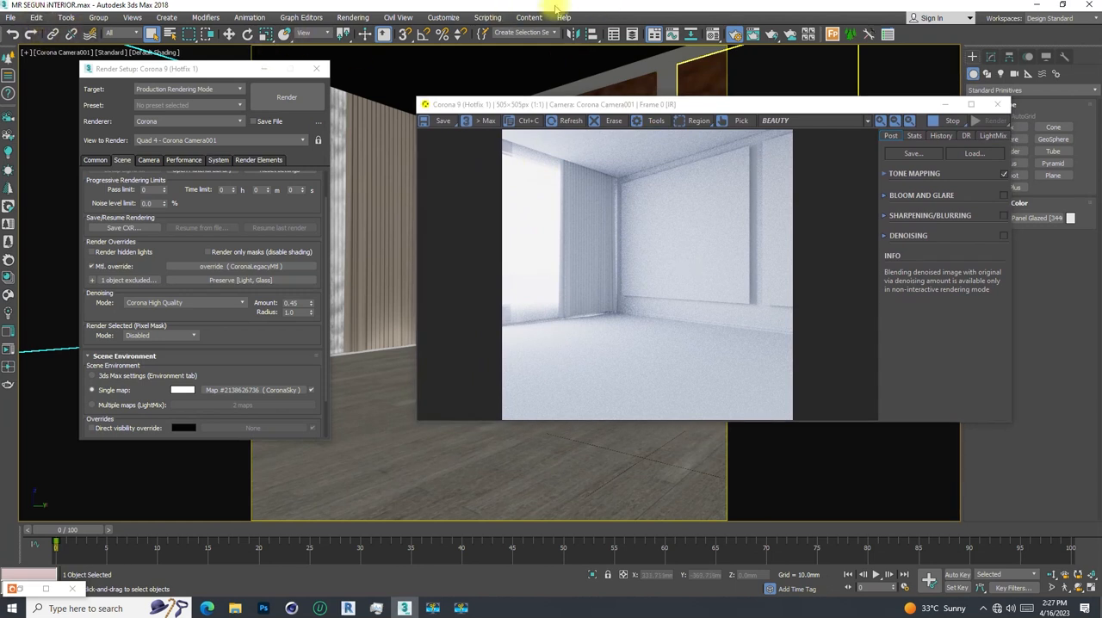
{"action": "key", "text": "m"}
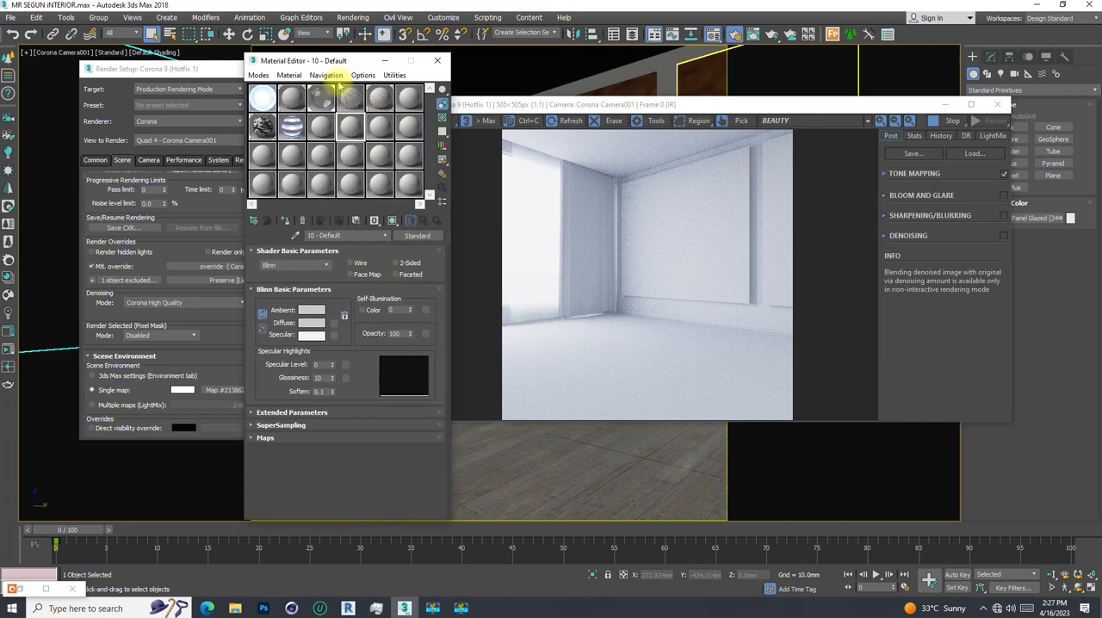
{"action": "left_click_drag", "start_coordinate": [351, 64], "coordinate": [404, 92]}
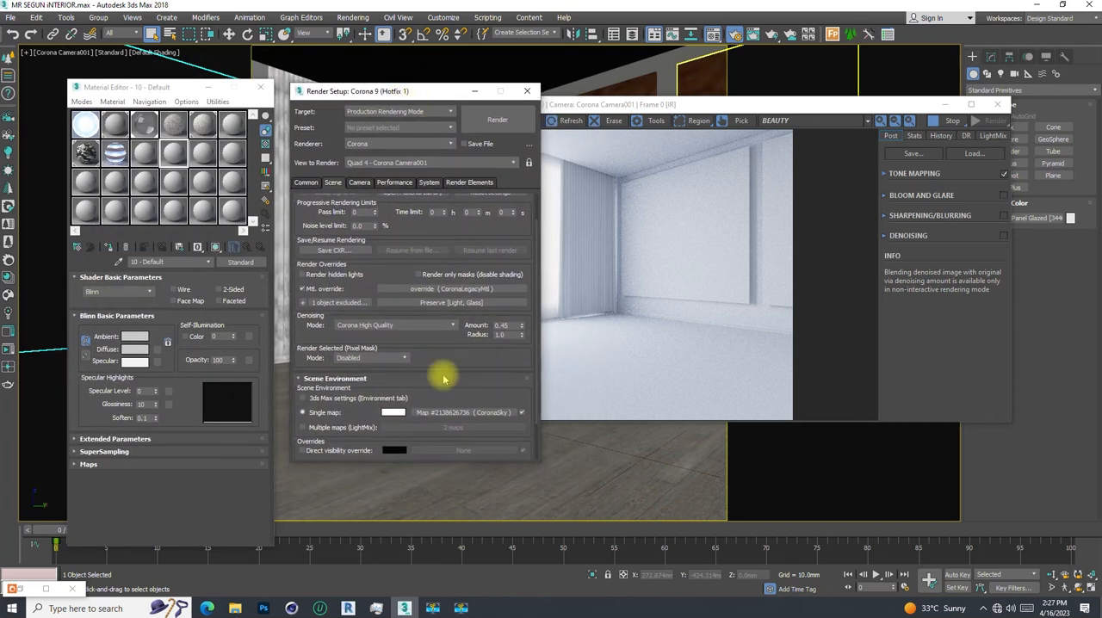
{"action": "left_click", "coordinate": [172, 155]}
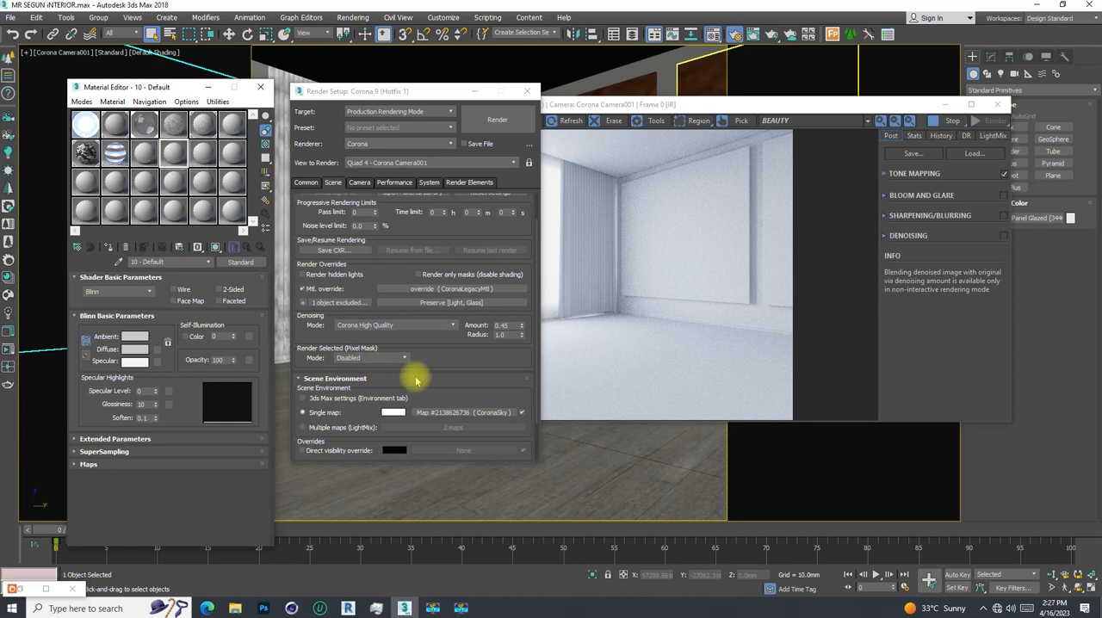
{"action": "left_click_drag", "start_coordinate": [452, 413], "coordinate": [172, 153]}
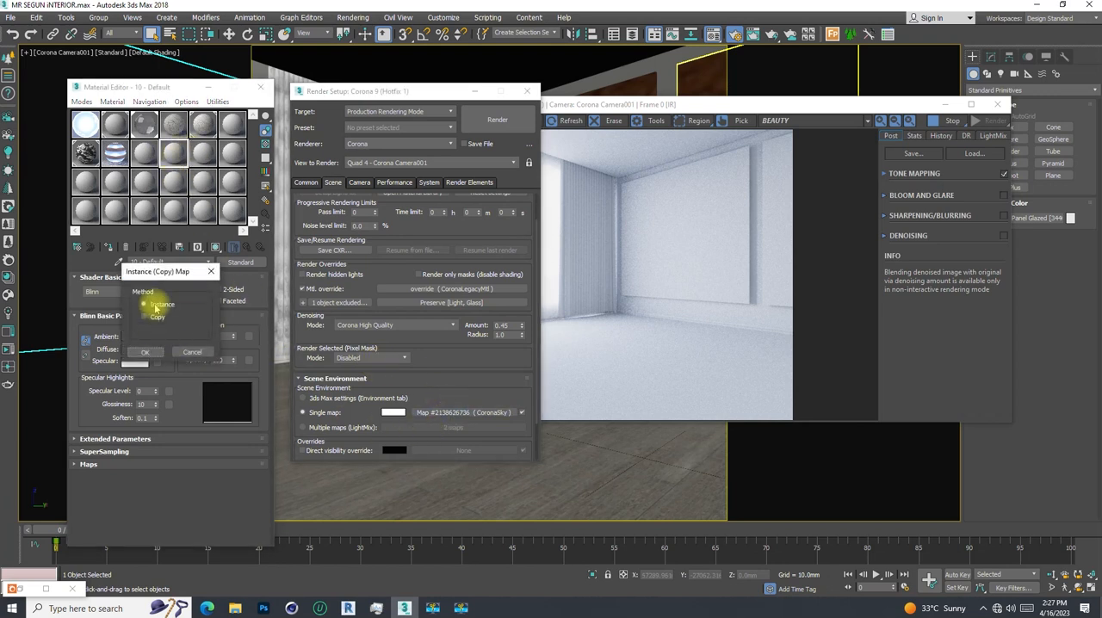
{"action": "left_click", "coordinate": [146, 353]}
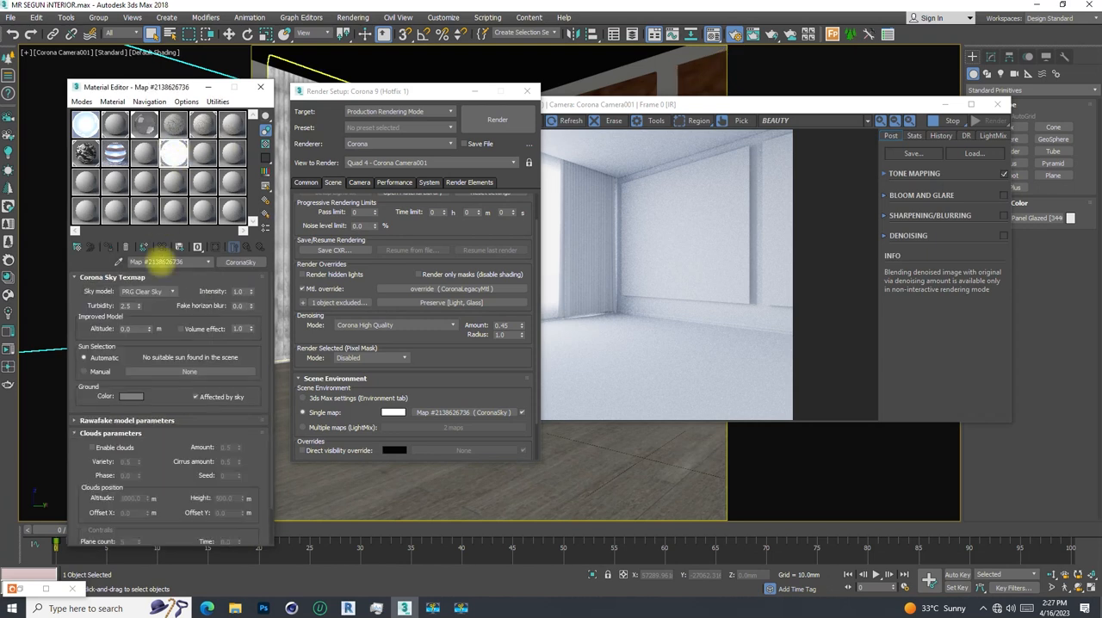
- Rename the CoronaSky map as "sky 2" and close the render settings
{"action": "type", "text": "sky"}
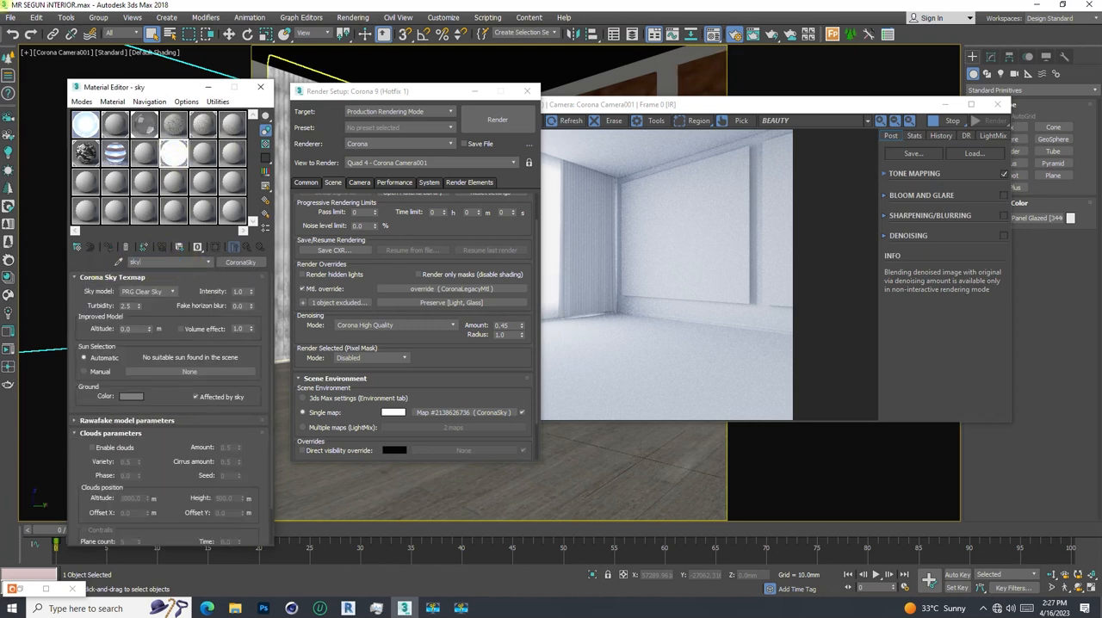
{"action": "key", "text": "space"}
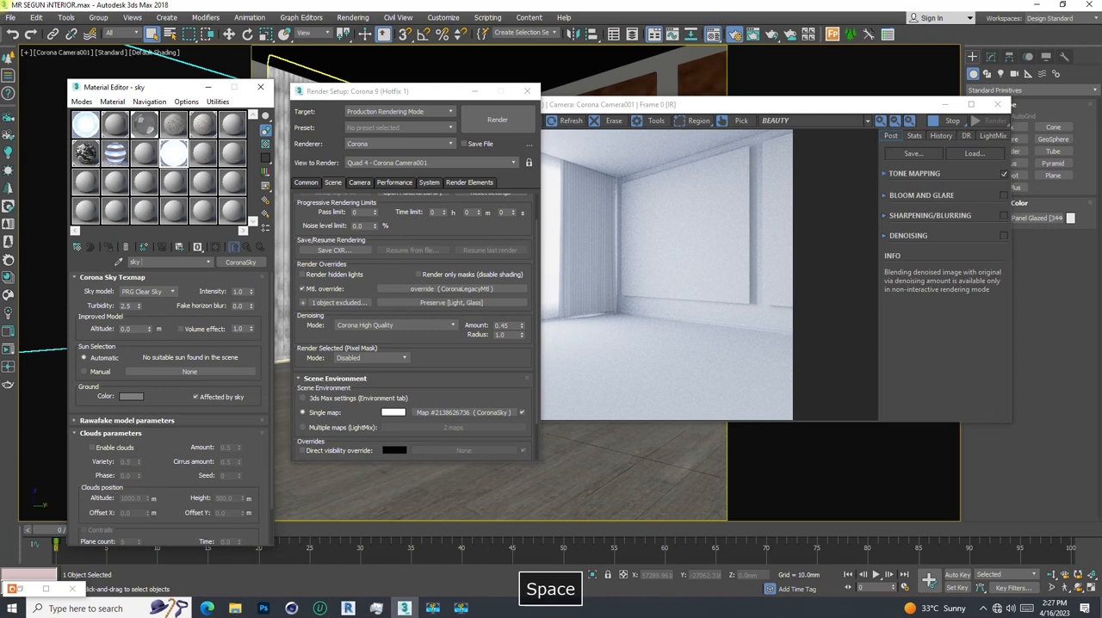
{"action": "type", "text": "2"}
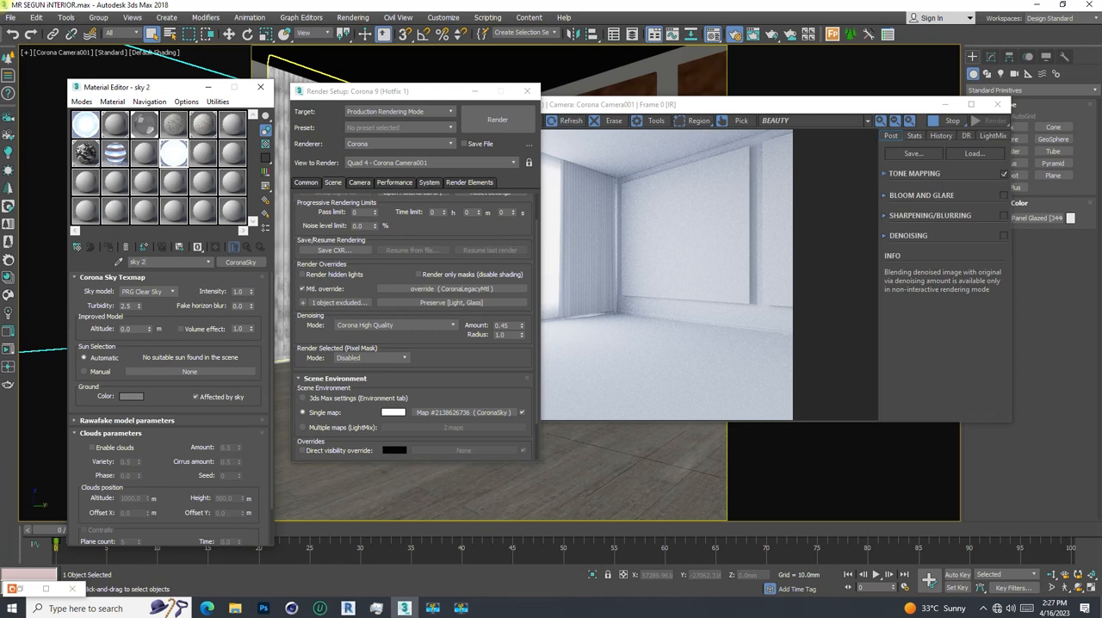
{"action": "left_click", "coordinate": [528, 91]}
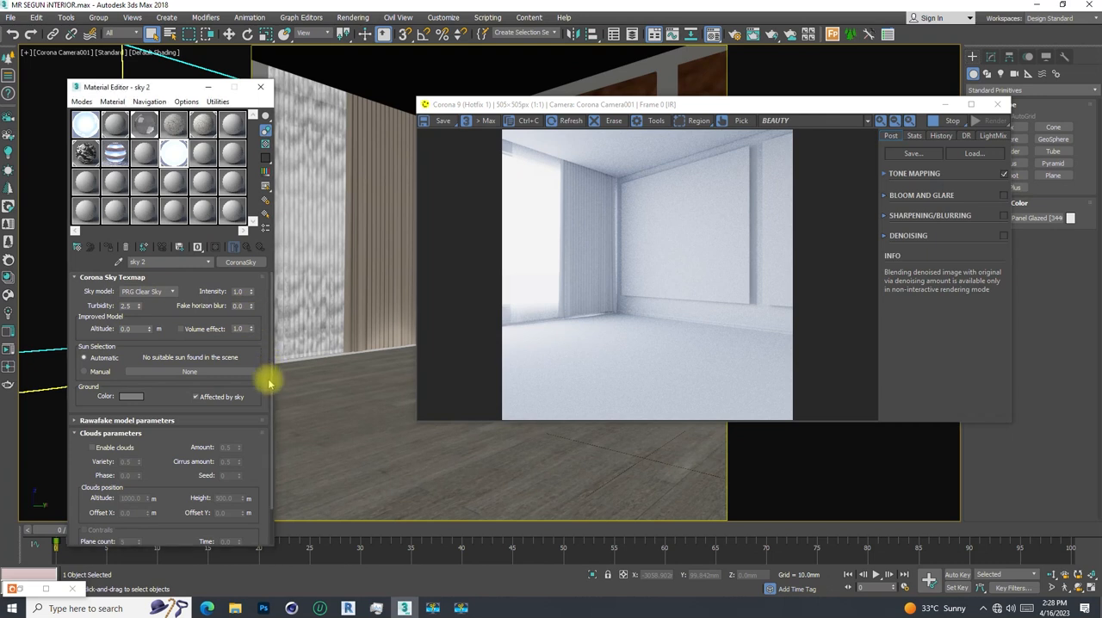
- Expand the tone mapping settings of the render and set the Simple Exposure to 0, then to -2
{"action": "scroll", "coordinate": [262, 378], "scroll_direction": "down", "scroll_amount": 2}
{"action": "left_click", "coordinate": [887, 173]}
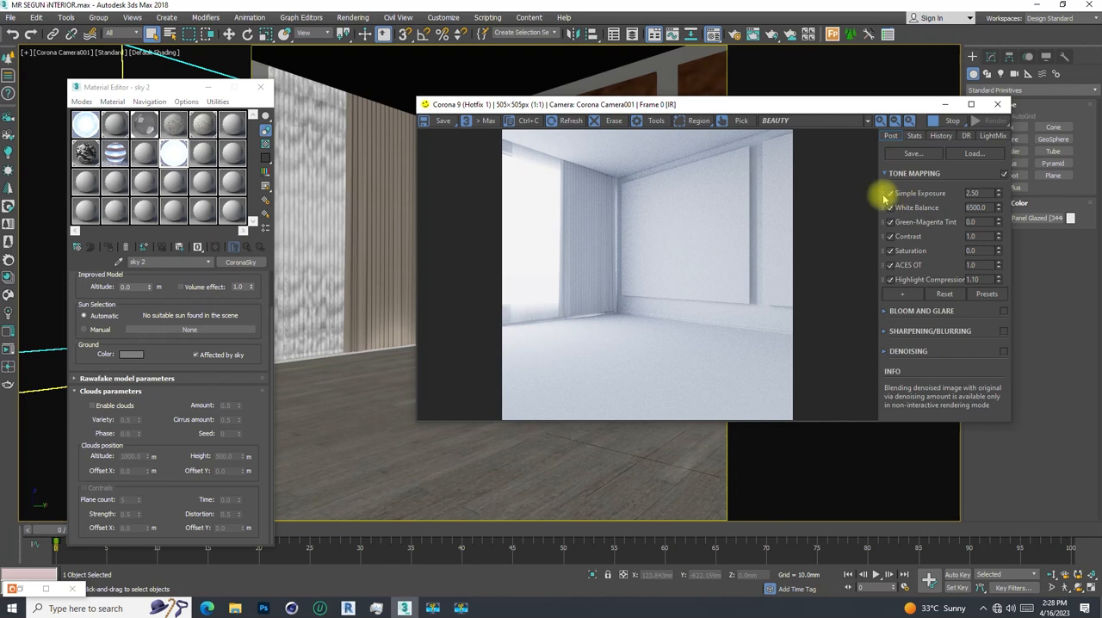
{"action": "double_click", "coordinate": [971, 192]}
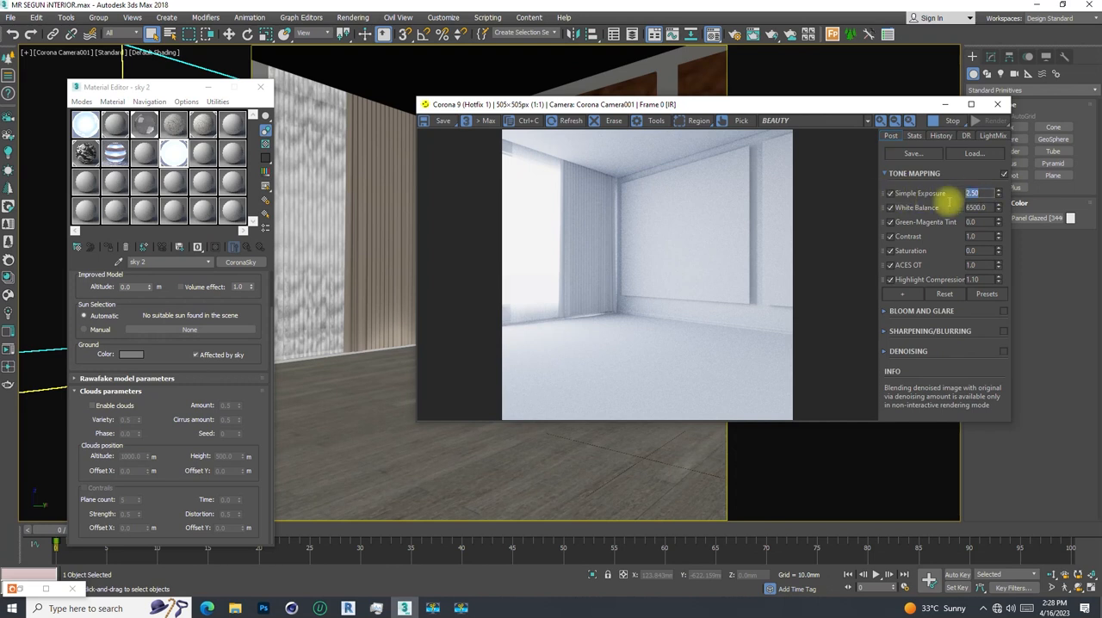
{"action": "double_click", "coordinate": [971, 193]}
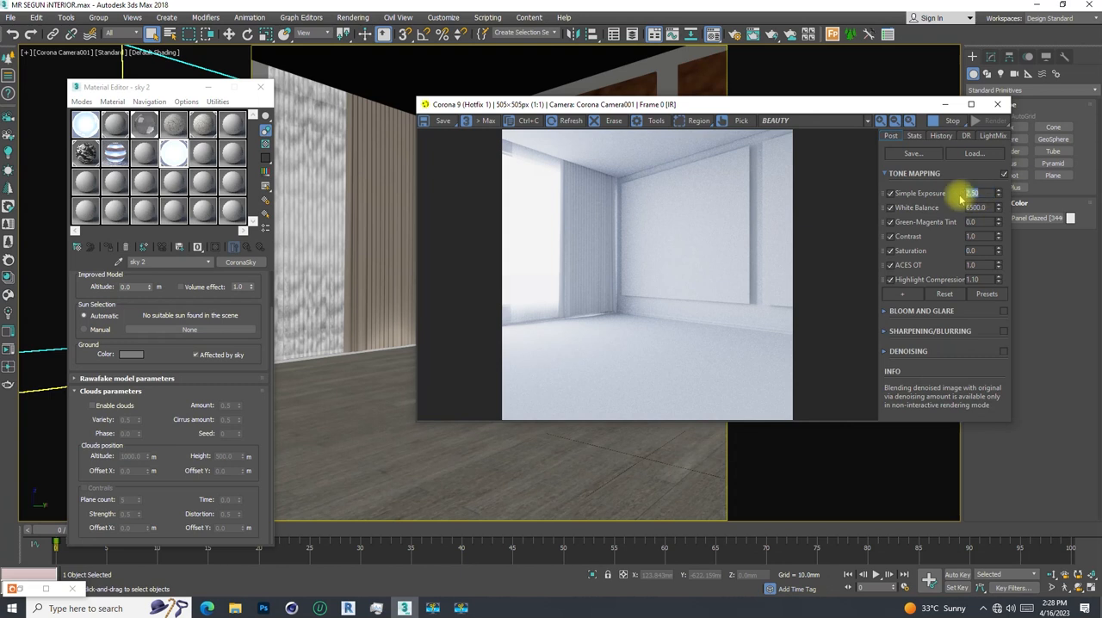
{"action": "type", "text": "0"}
{"action": "key", "text": "Return"}
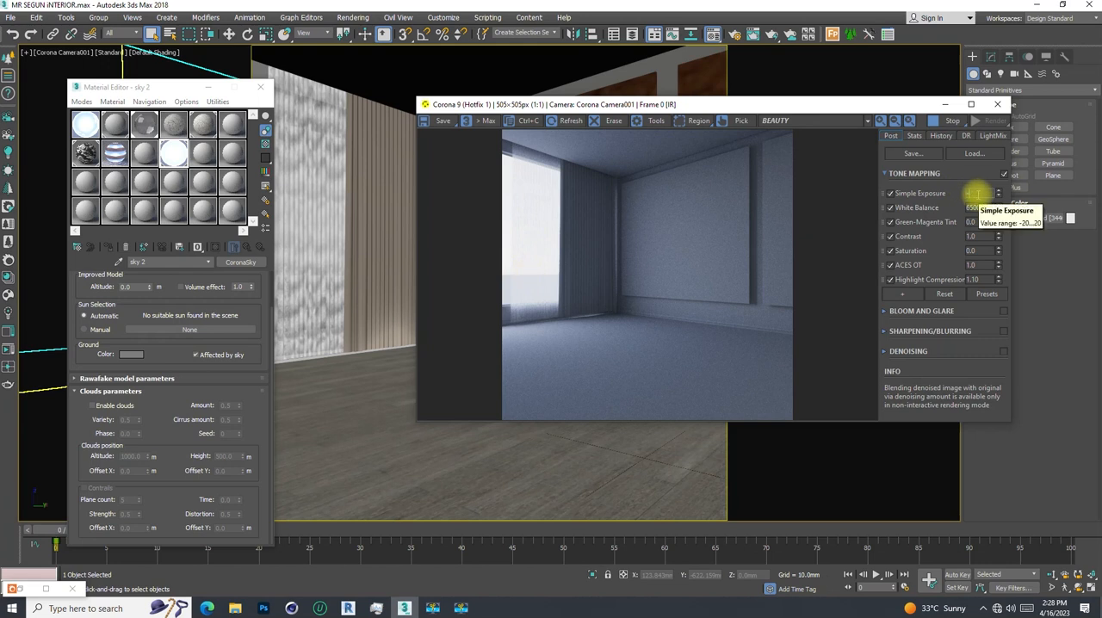
{"action": "key", "text": "Return"}
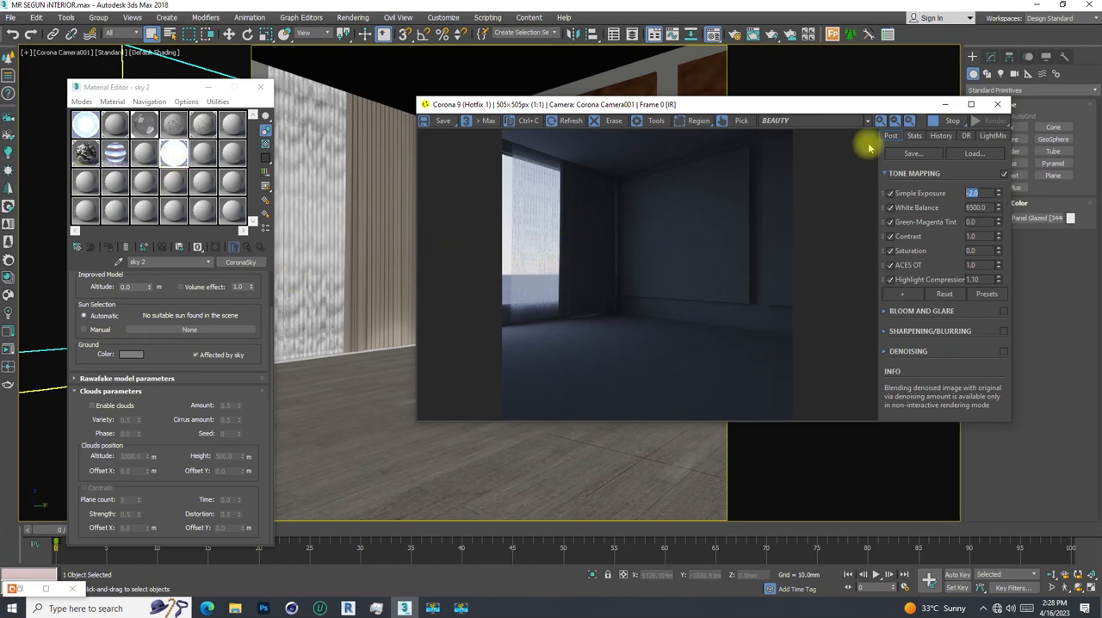
- Try Simple Exposure values from about -5.4 up to about -0.2, ending with an exposure of 0
{"action": "left_click_drag", "start_coordinate": [996, 199], "coordinate": [1002, 329]}
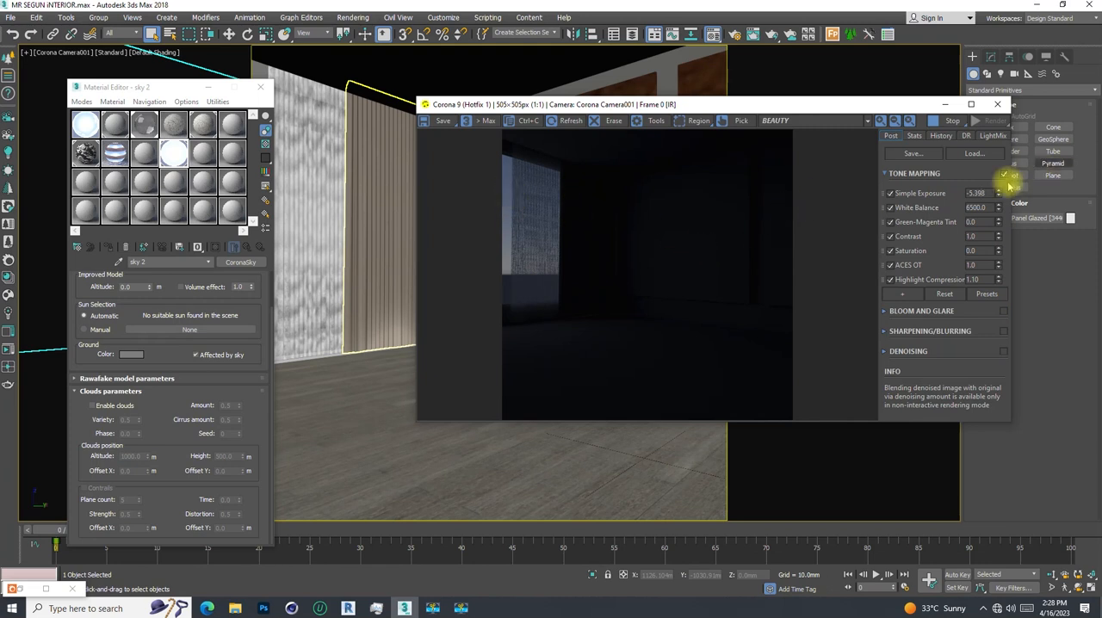
{"action": "left_click_drag", "start_coordinate": [995, 189], "coordinate": [989, 171]}
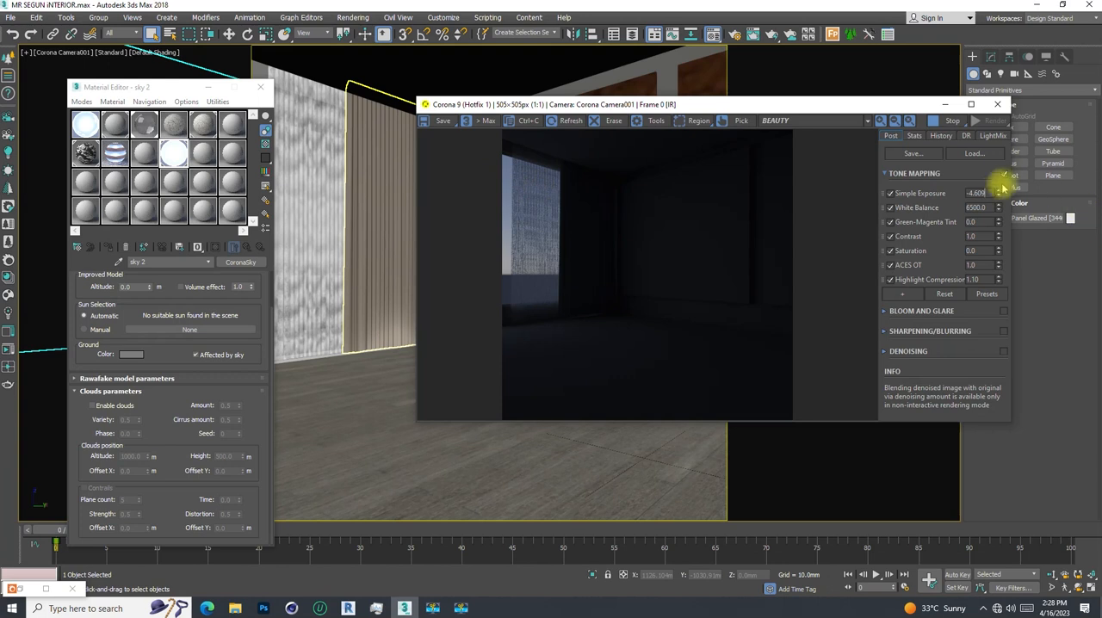
{"action": "left_click_drag", "start_coordinate": [997, 192], "coordinate": [1002, 155]}
{"action": "left_click_drag", "start_coordinate": [1000, 103], "coordinate": [1018, 39]}
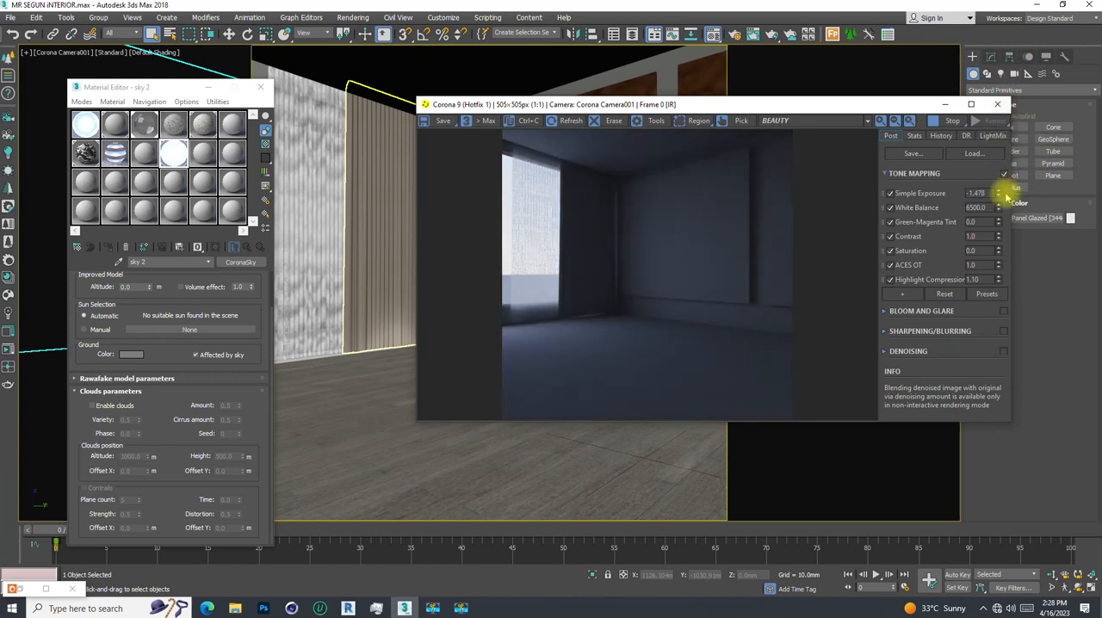
{"action": "left_click_drag", "start_coordinate": [1000, 193], "coordinate": [999, 104]}
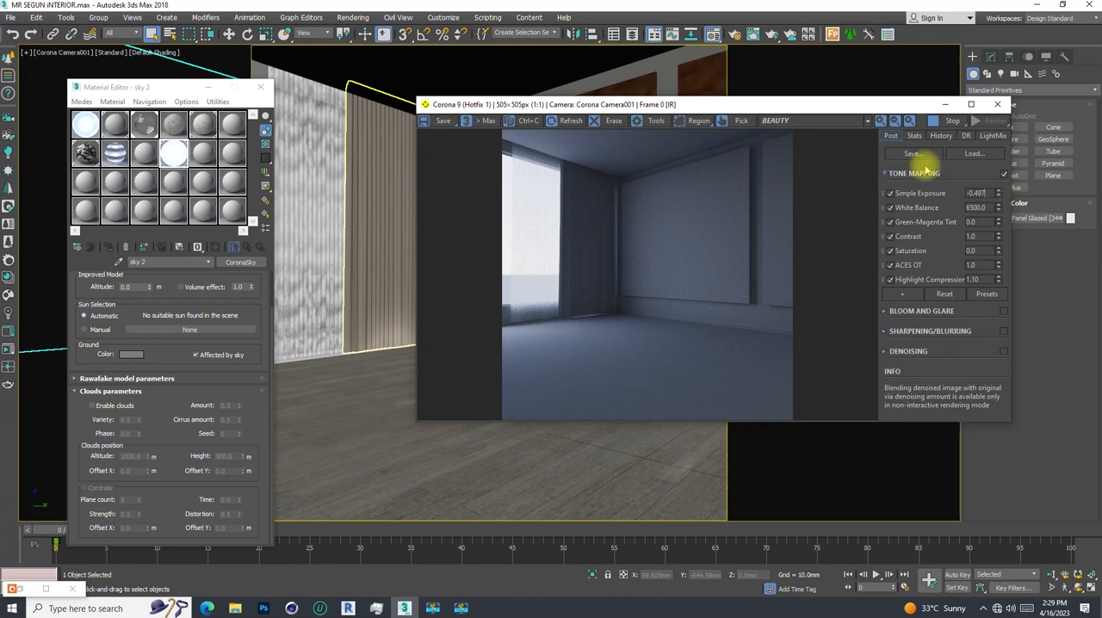
{"action": "left_click_drag", "start_coordinate": [998, 192], "coordinate": [1000, 149]}
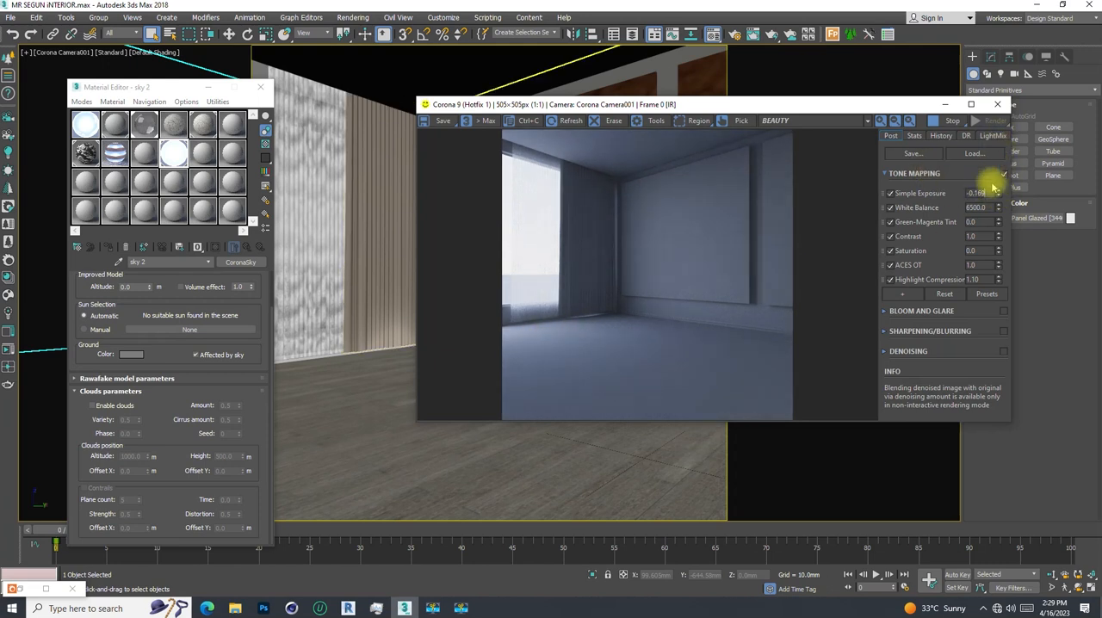
{"action": "key", "text": "Return"}
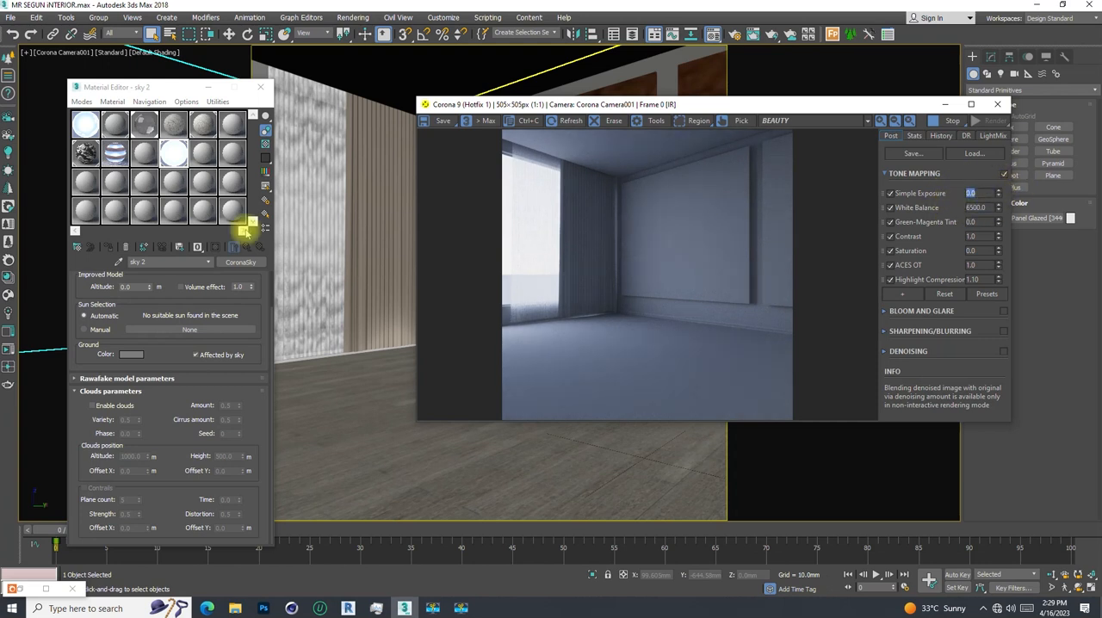
- Set the Simple Exposure of the interactive render to -3
{"action": "left_click", "coordinate": [159, 89]}
{"action": "left_click", "coordinate": [238, 287]}
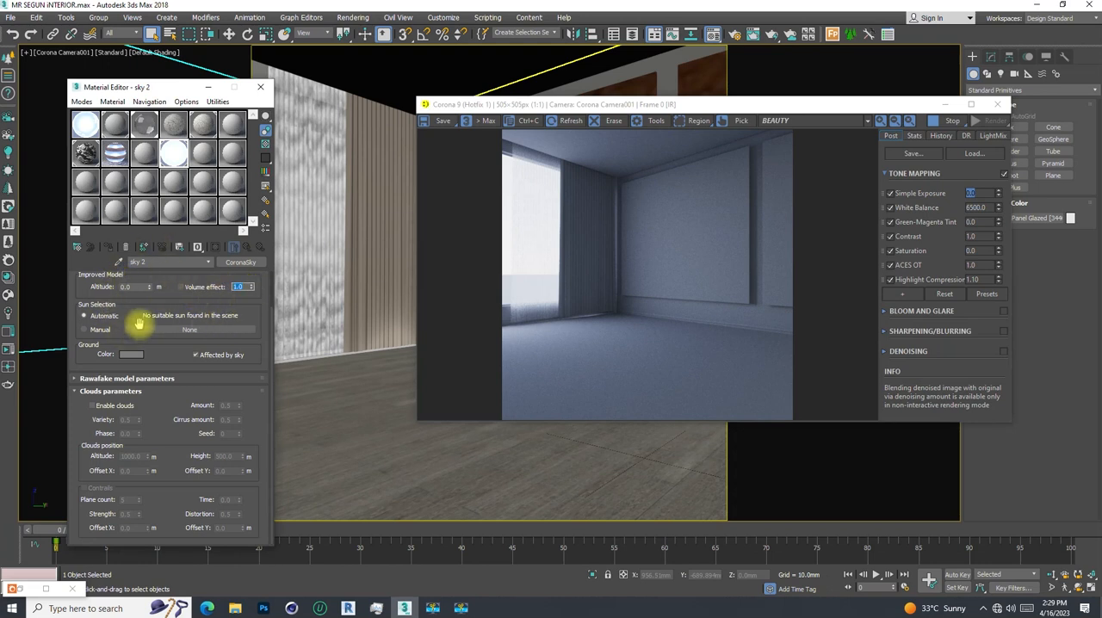
{"action": "scroll", "coordinate": [98, 295], "scroll_direction": "up", "scroll_amount": 3}
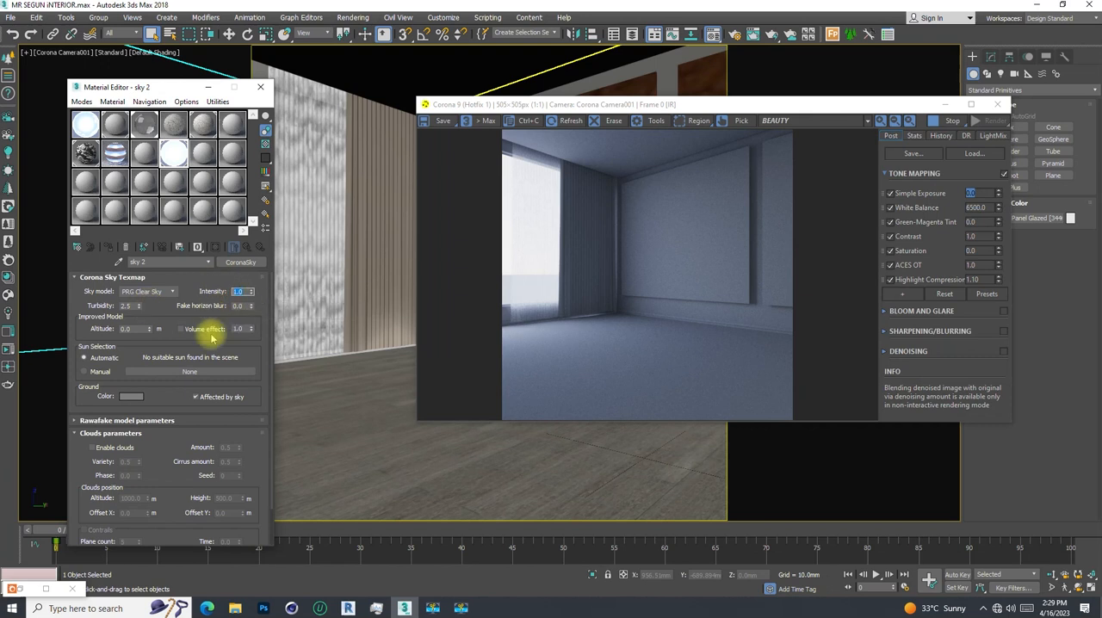
{"action": "left_click", "coordinate": [971, 193]}
{"action": "type", "text": "-3"}
{"action": "key", "text": "Return"}
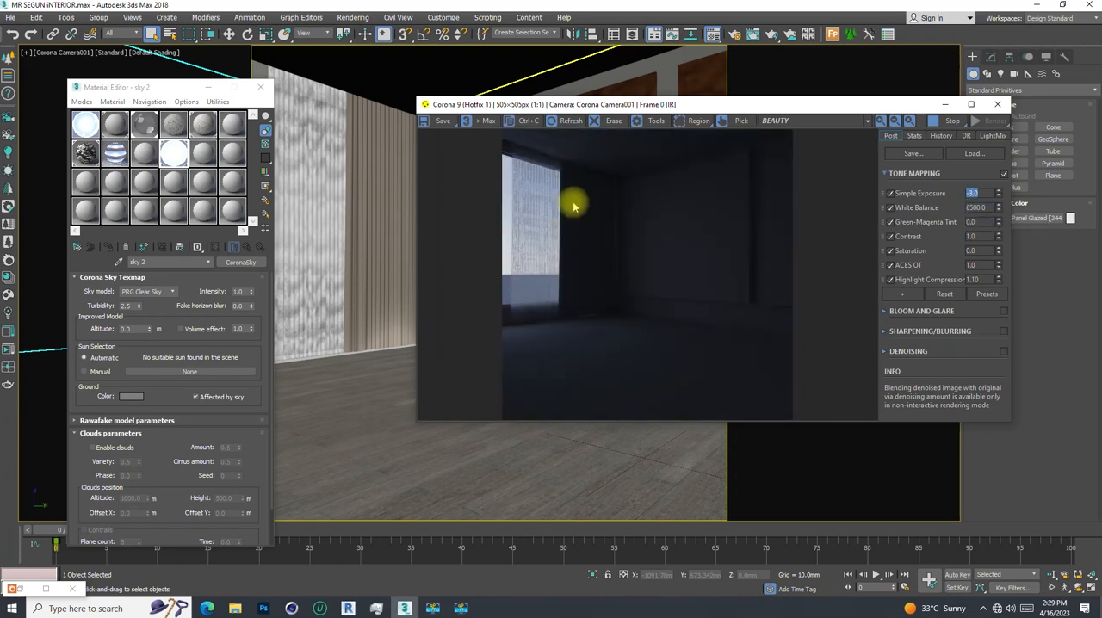
- Set the intensity of the "sky 2" map to 3
{"action": "left_click", "coordinate": [240, 291]}
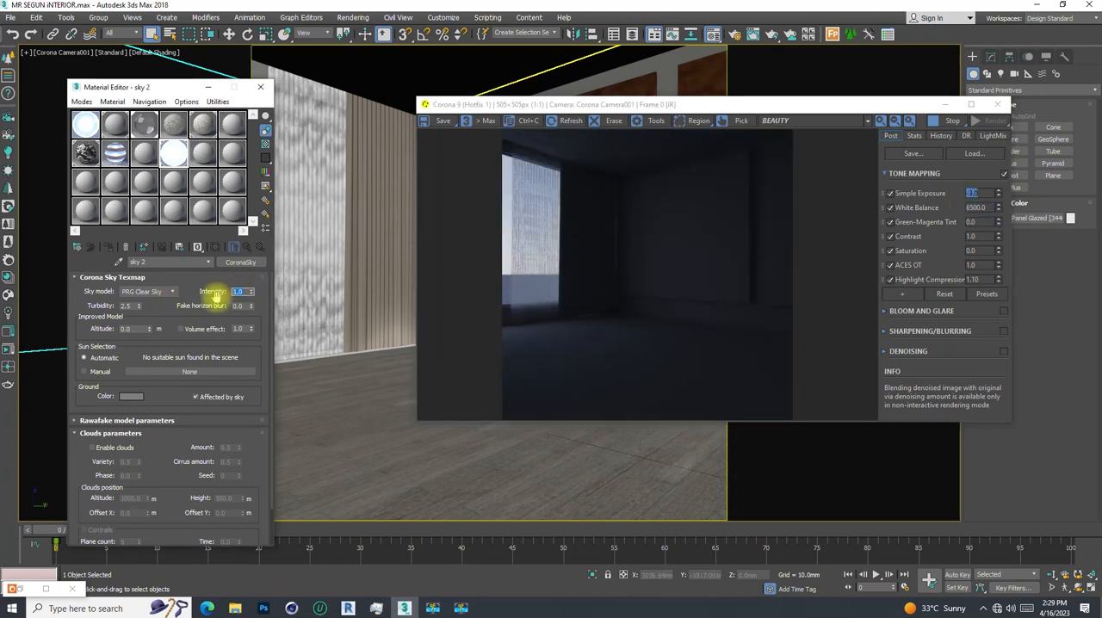
{"action": "type", "text": "3"}
{"action": "left_click", "coordinate": [214, 295]}
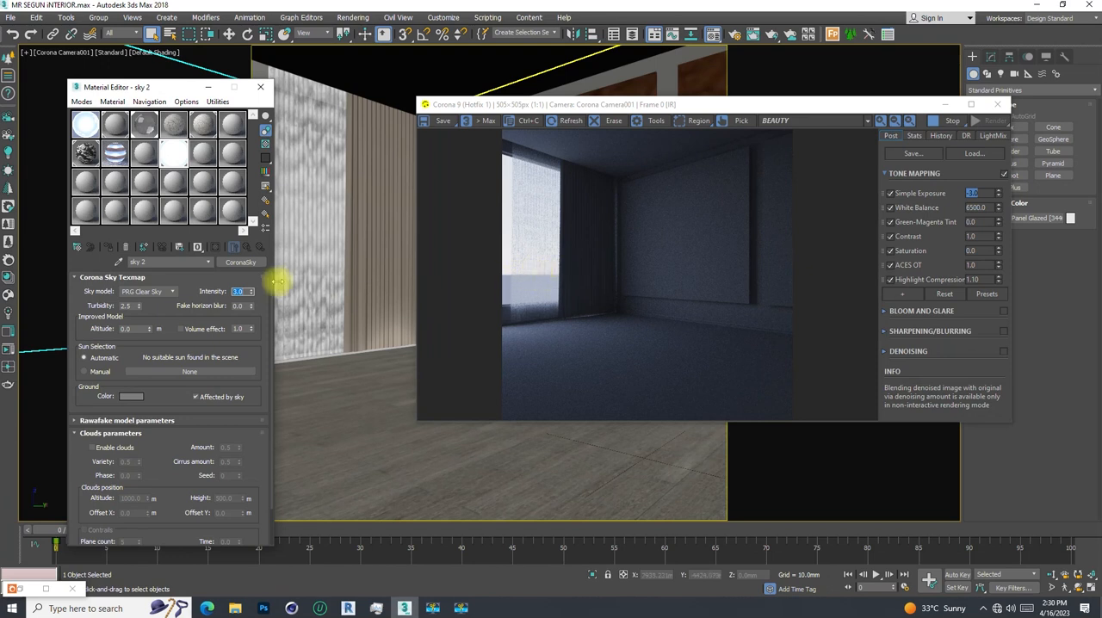
- Try a fake horizon blur of 1.0 and 0.2 on the sky map, then set it back to 0
{"action": "left_click_drag", "start_coordinate": [252, 306], "coordinate": [264, 229]}
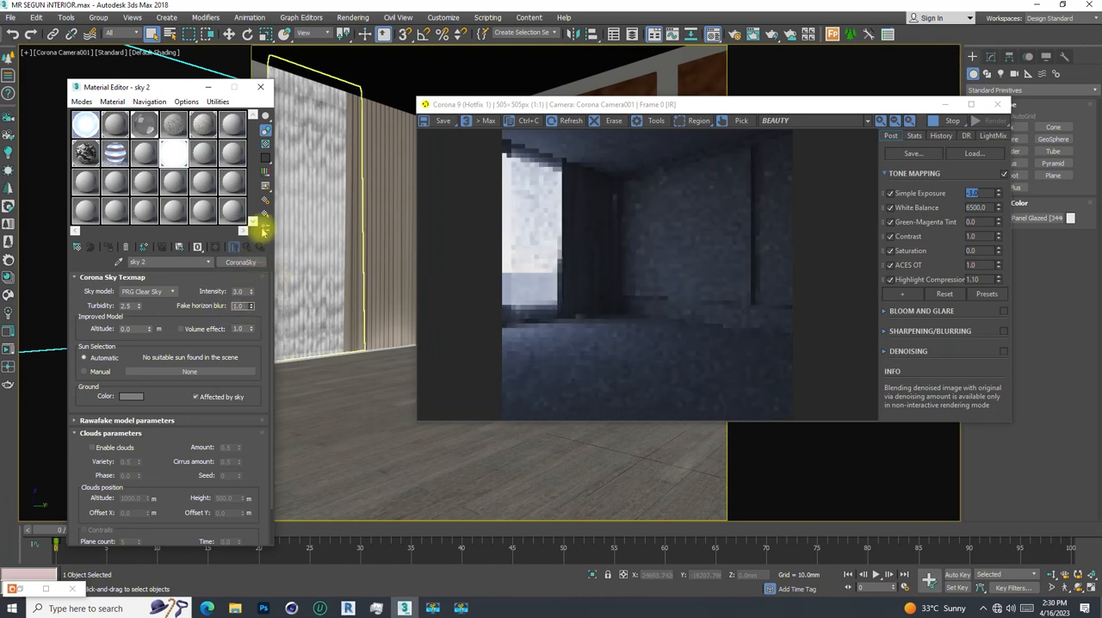
{"action": "double_click", "coordinate": [241, 306]}
{"action": "type", "text": "0.2"}
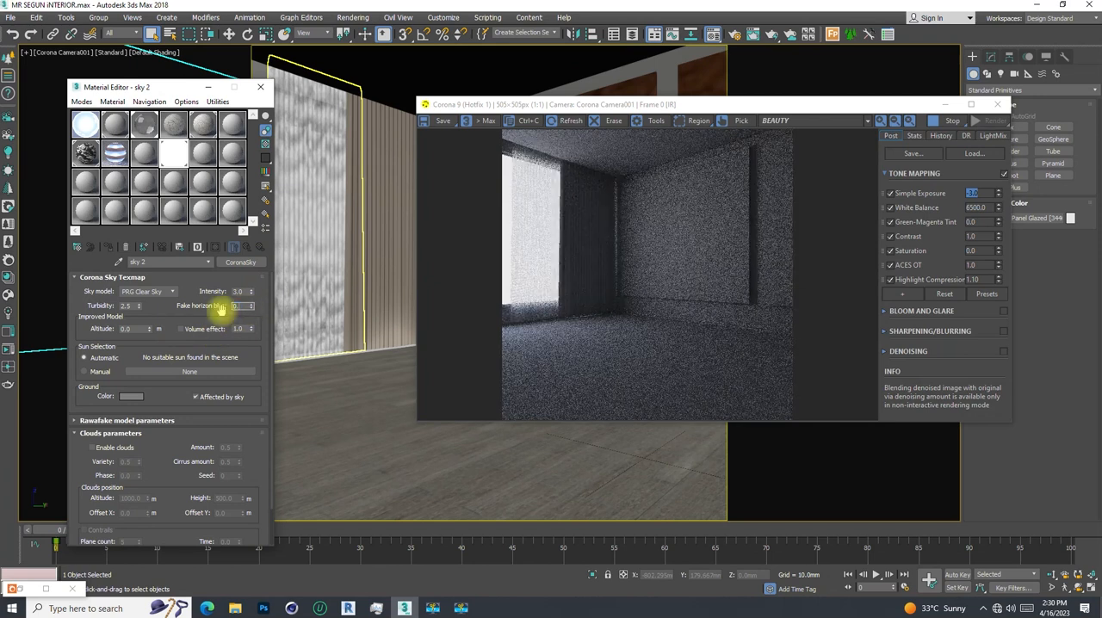
{"action": "key", "text": "Return"}
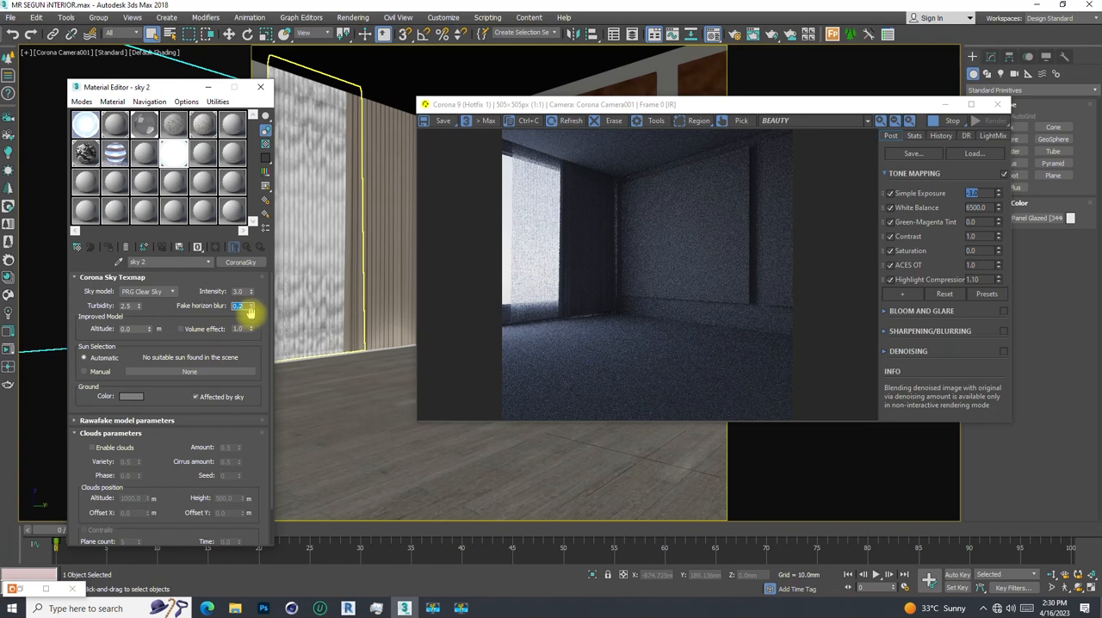
{"action": "type", "text": "0"}
{"action": "key", "text": "Return"}
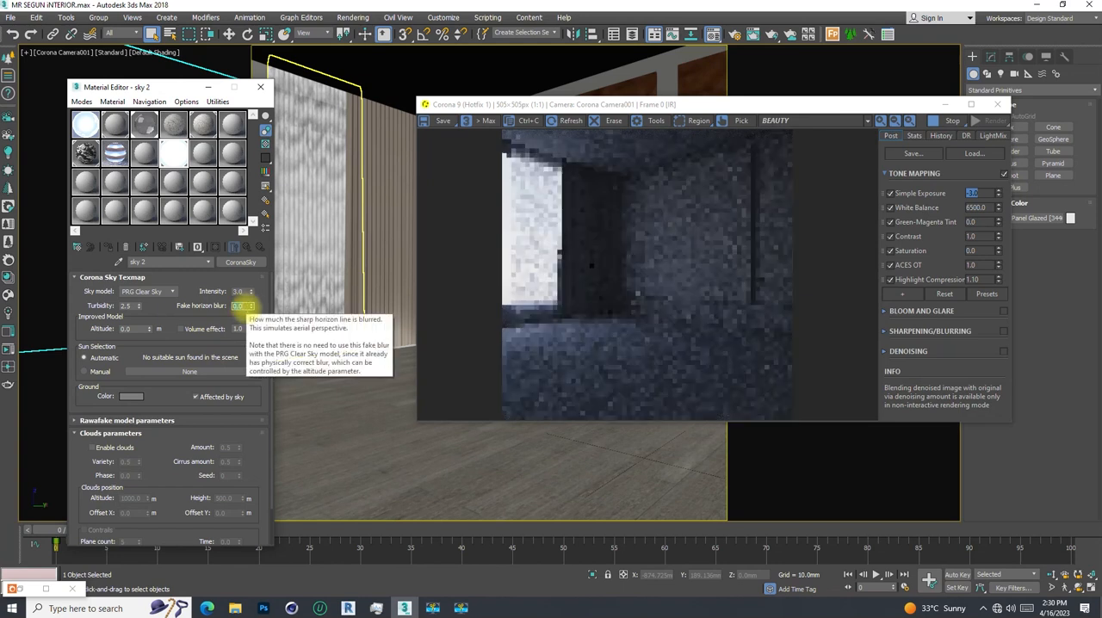
- Set the intensity of the "sky 2" map to 1 and enable its clouds
{"action": "left_click_drag", "start_coordinate": [245, 292], "coordinate": [215, 290]}
{"action": "type", "text": "1"}
{"action": "key", "text": "Return"}
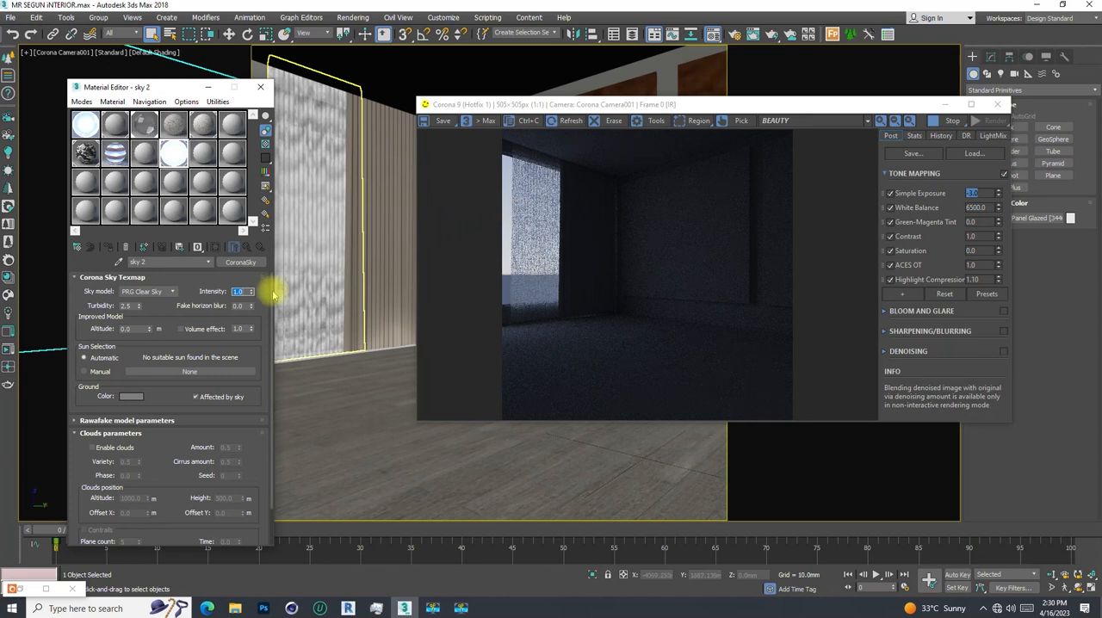
{"action": "left_click", "coordinate": [92, 448]}
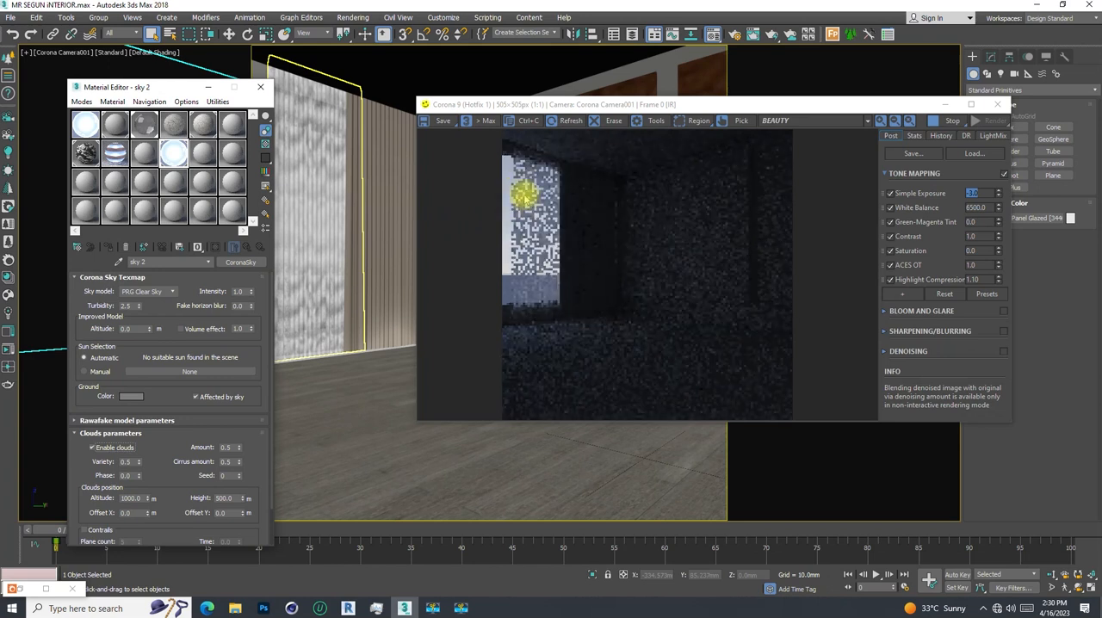
{"action": "scroll", "coordinate": [86, 474], "scroll_direction": "down", "scroll_amount": 2}
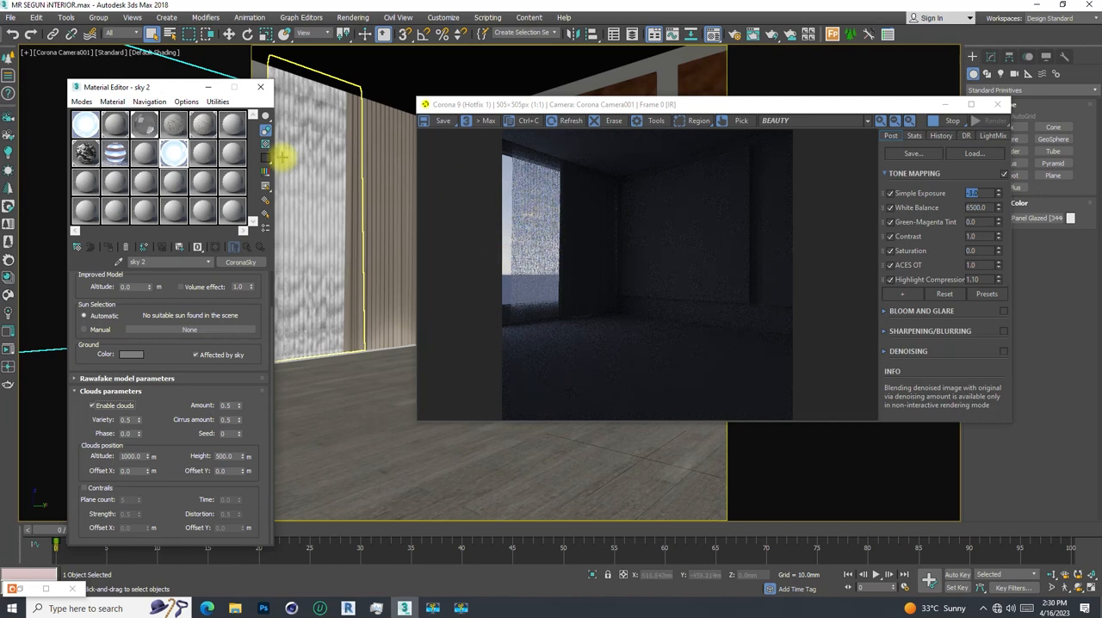
- Filter the scene's geometry objects by "pla" and hide Plane003, the sheer curtain in front of the window
{"action": "left_click", "coordinate": [402, 9]}
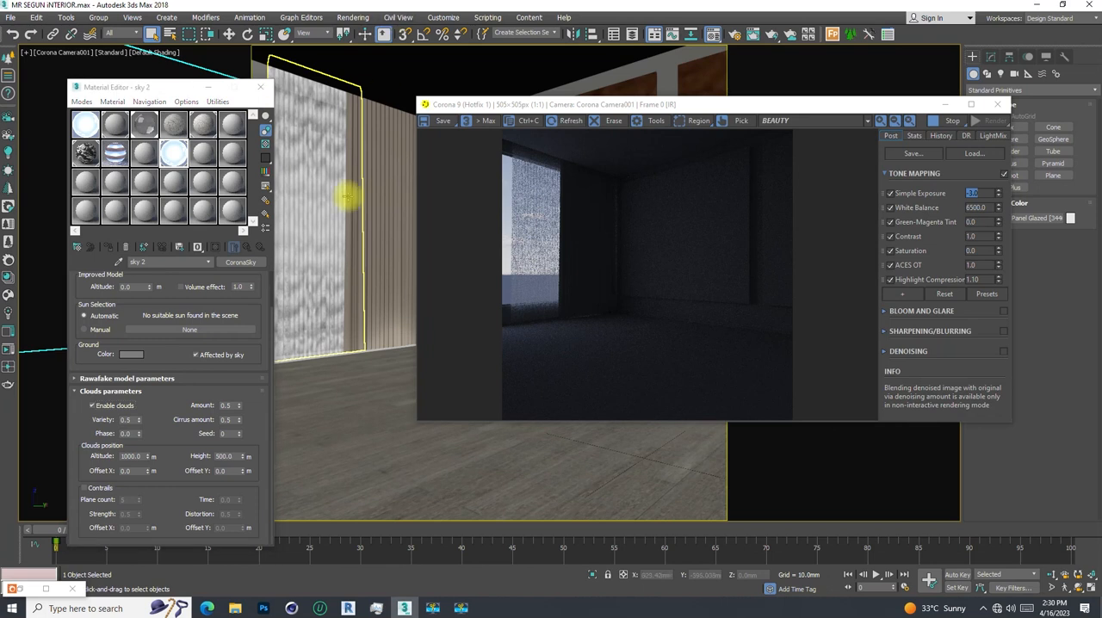
{"action": "key", "text": "m"}
{"action": "key", "text": "m"}
{"action": "left_click", "coordinate": [367, 9]}
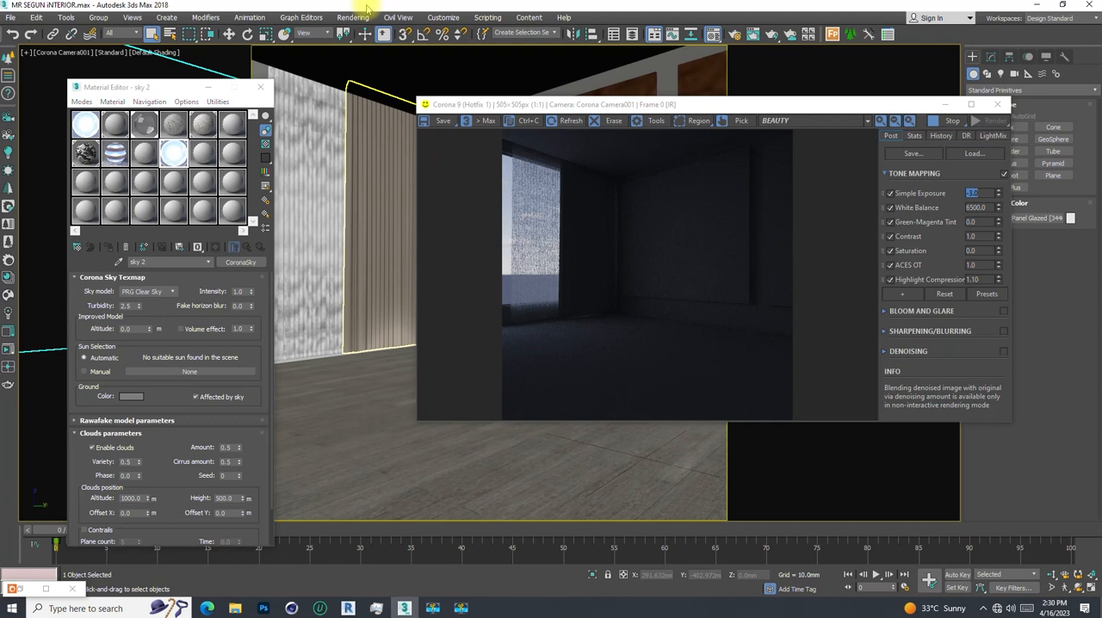
{"action": "key", "text": "h"}
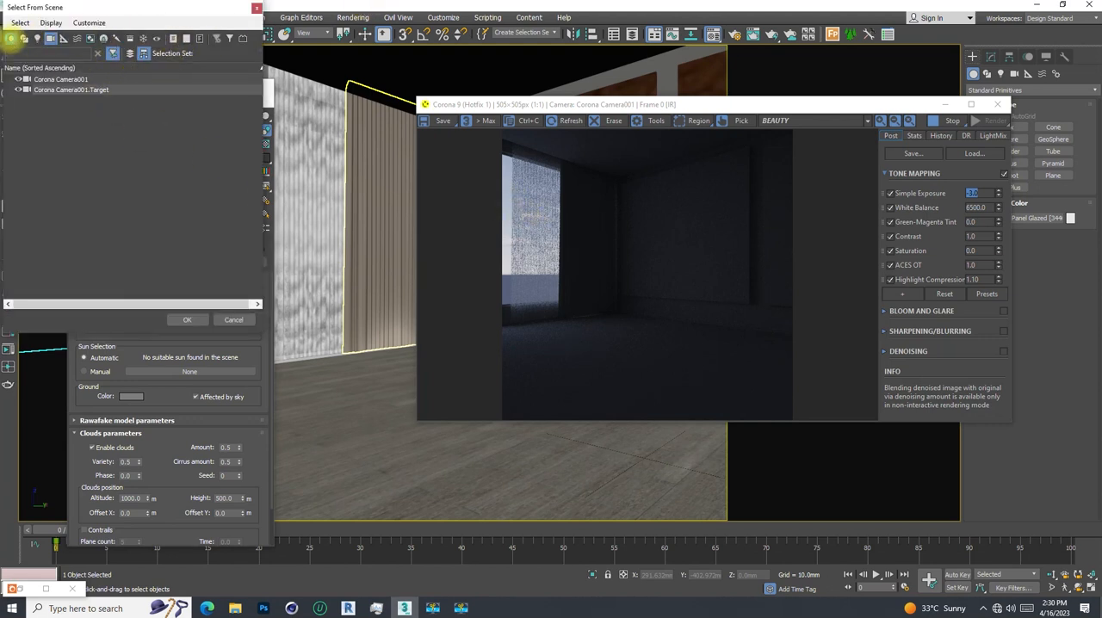
{"action": "left_click", "coordinate": [10, 38]}
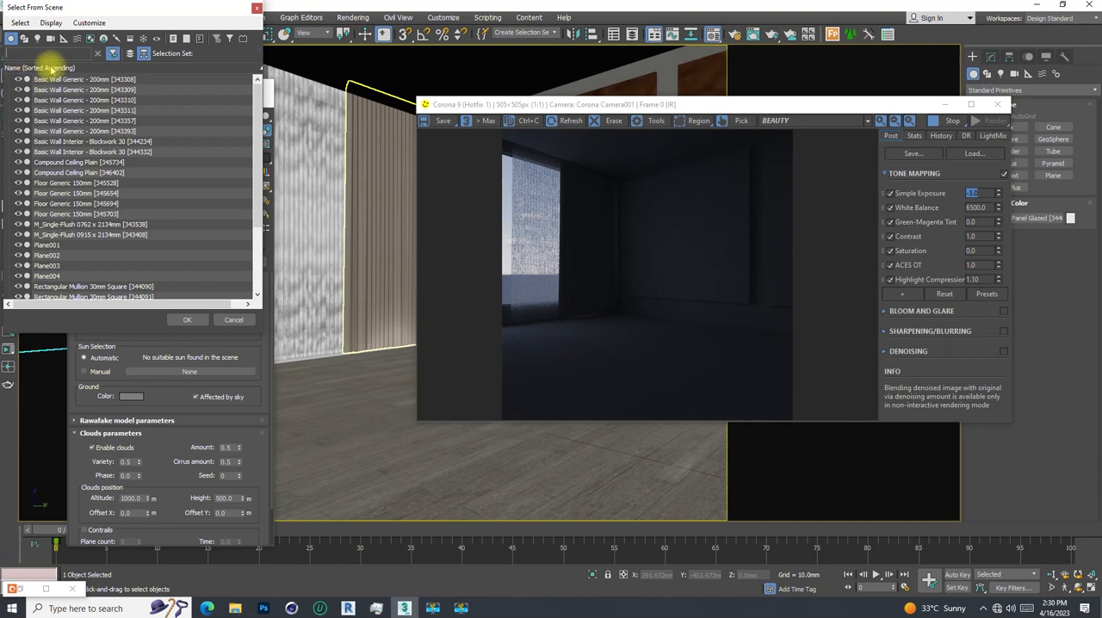
{"action": "left_click", "coordinate": [45, 53]}
{"action": "type", "text": "pla"}
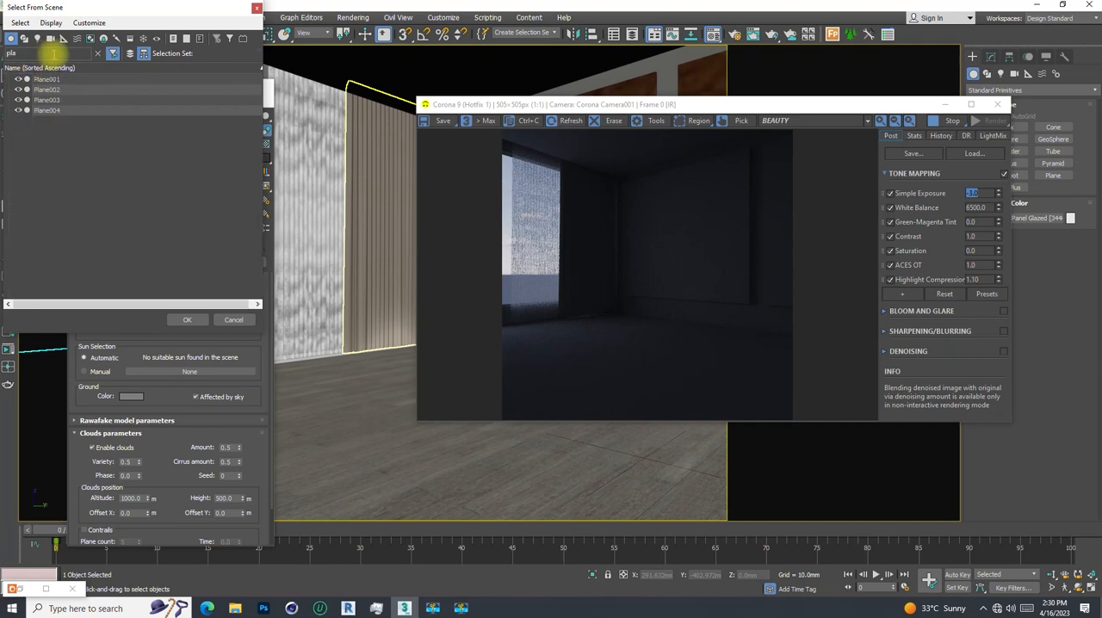
{"action": "left_click", "coordinate": [43, 99]}
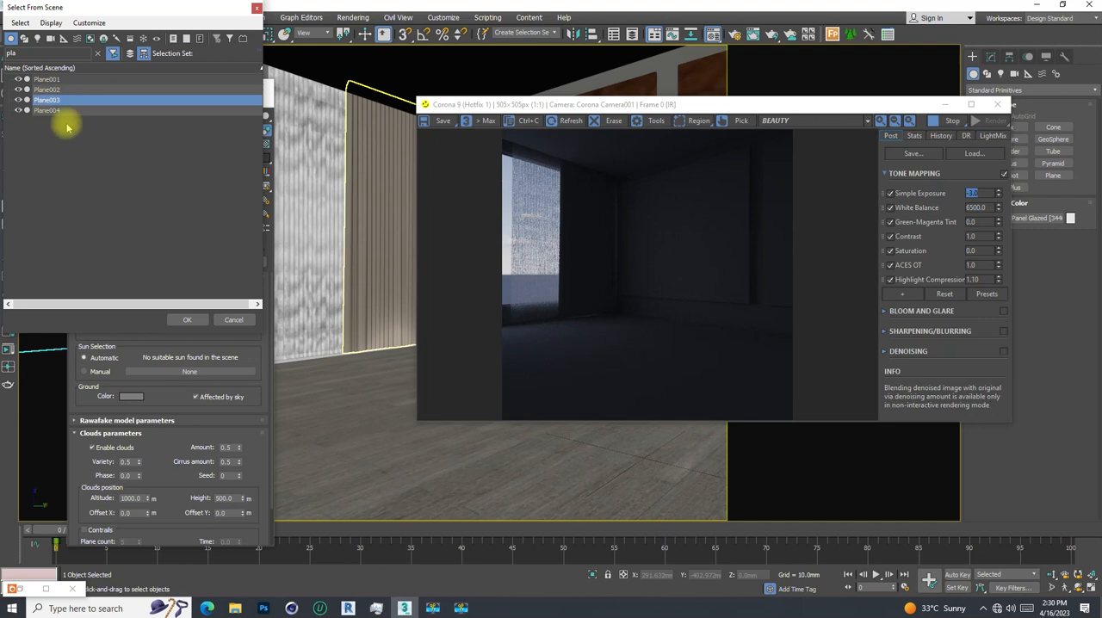
{"action": "left_click", "coordinate": [18, 100]}
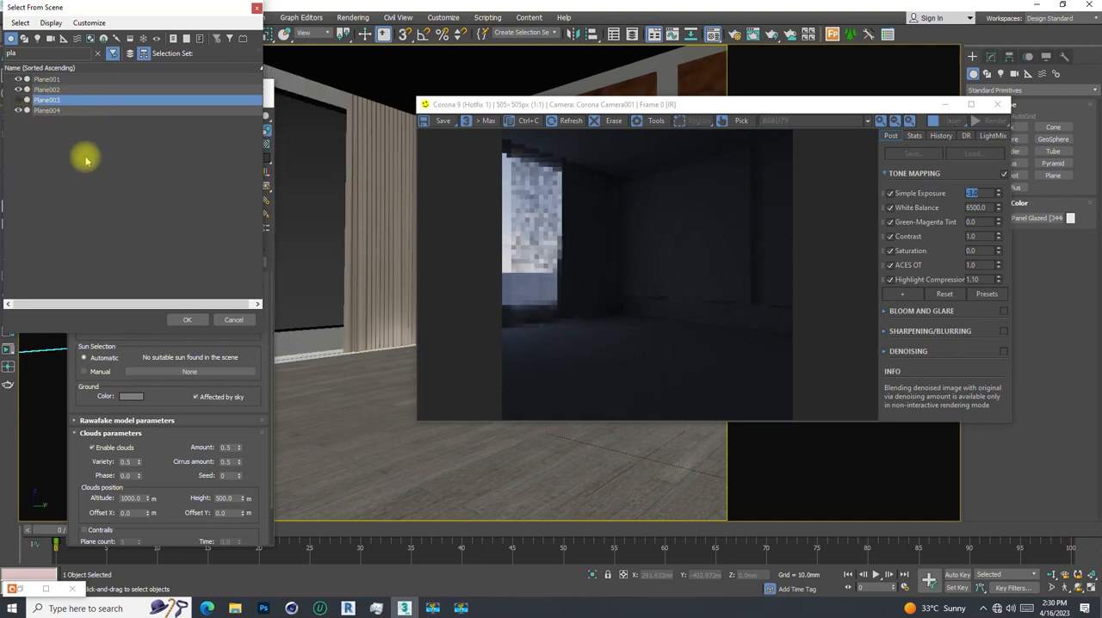
{"action": "left_click", "coordinate": [257, 9]}
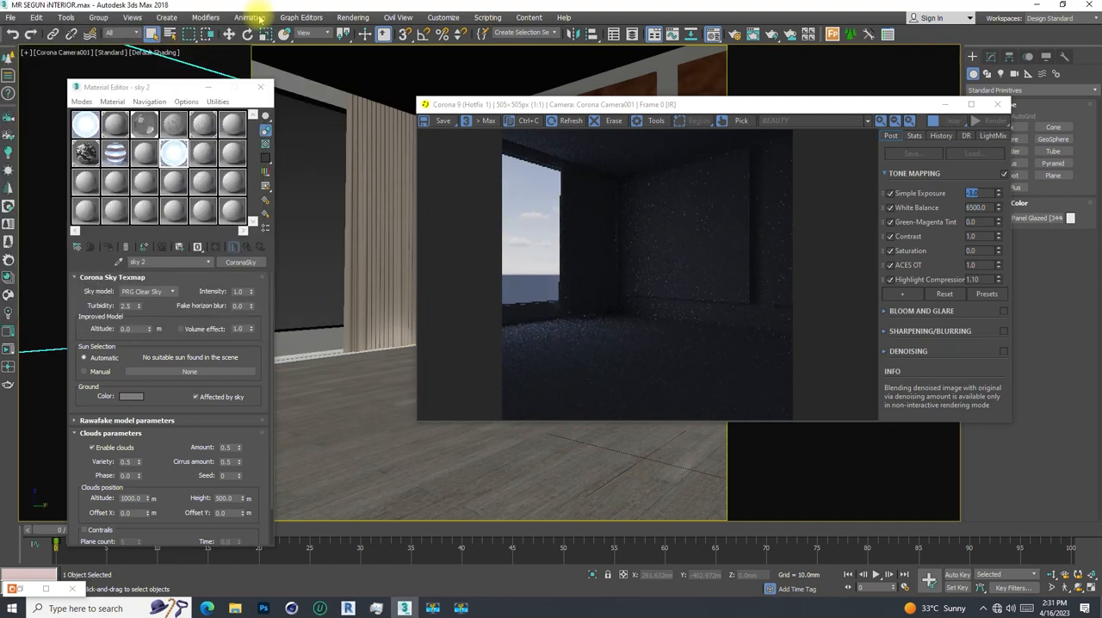
- Turn the sky's clouds off and on again to compare the view through the window in the render
{"action": "left_click", "coordinate": [92, 447]}
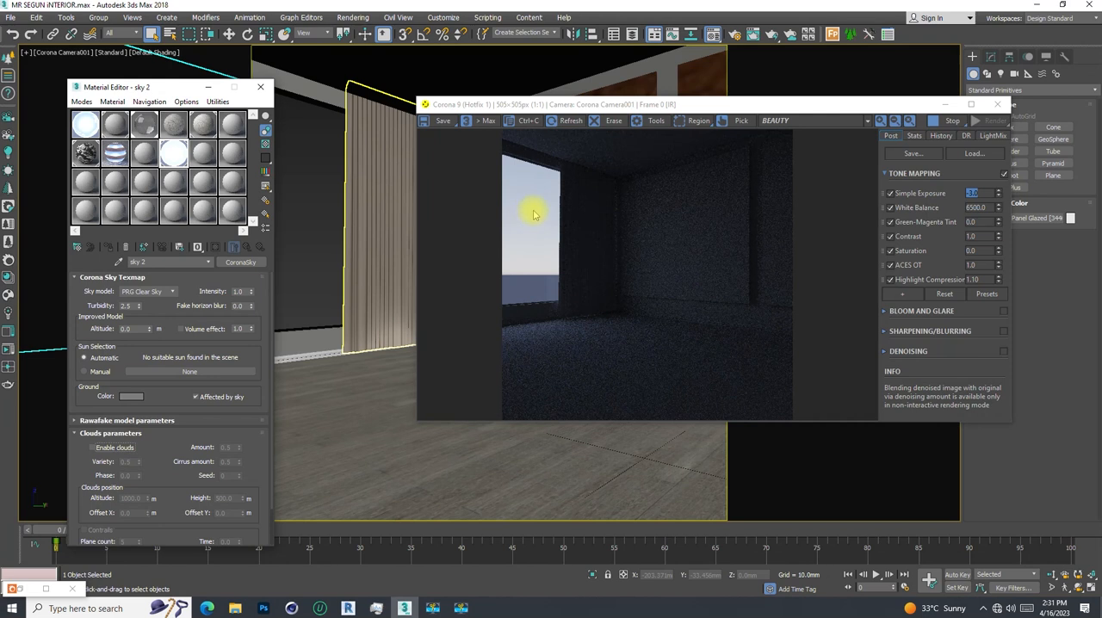
{"action": "left_click", "coordinate": [92, 448]}
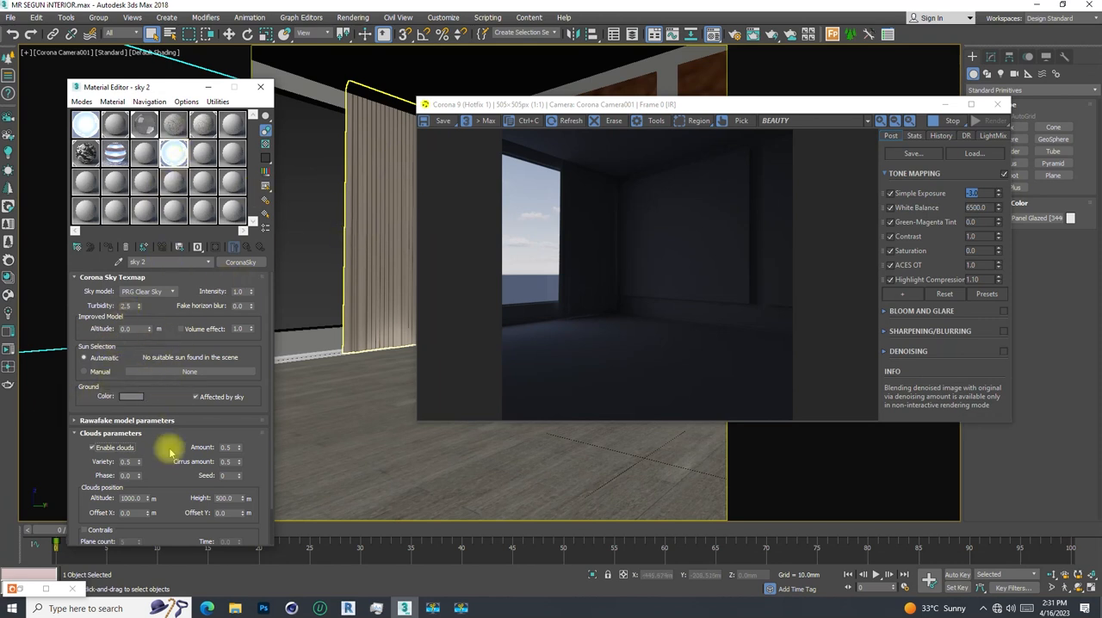
- Change the unused "11 - Default" material to a CoronaLightMtl
{"action": "left_click", "coordinate": [203, 154]}
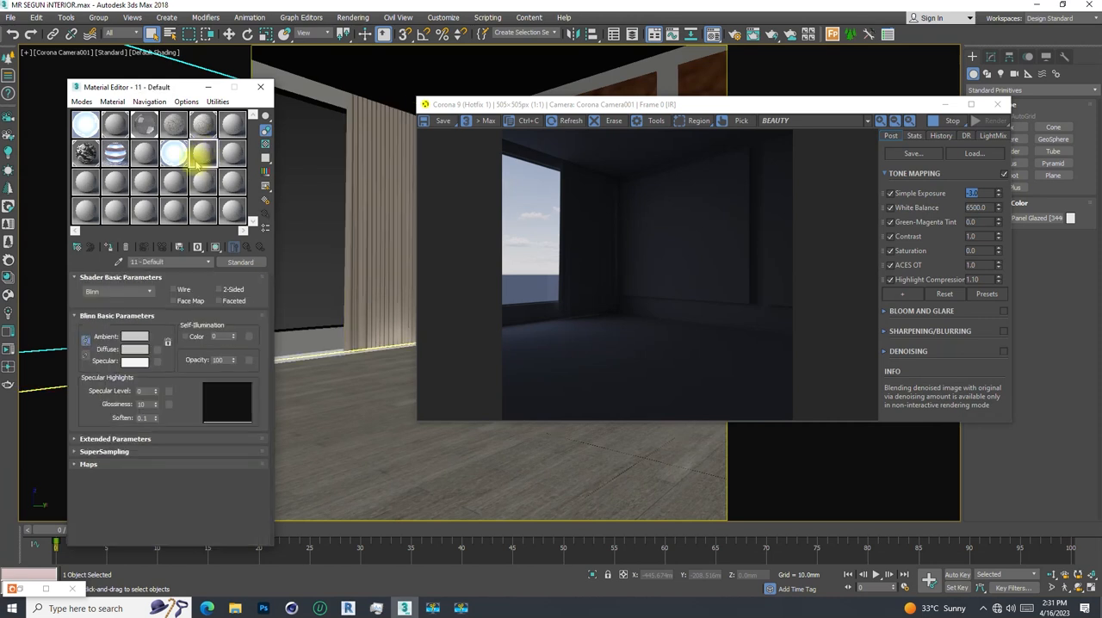
{"action": "left_click", "coordinate": [234, 262]}
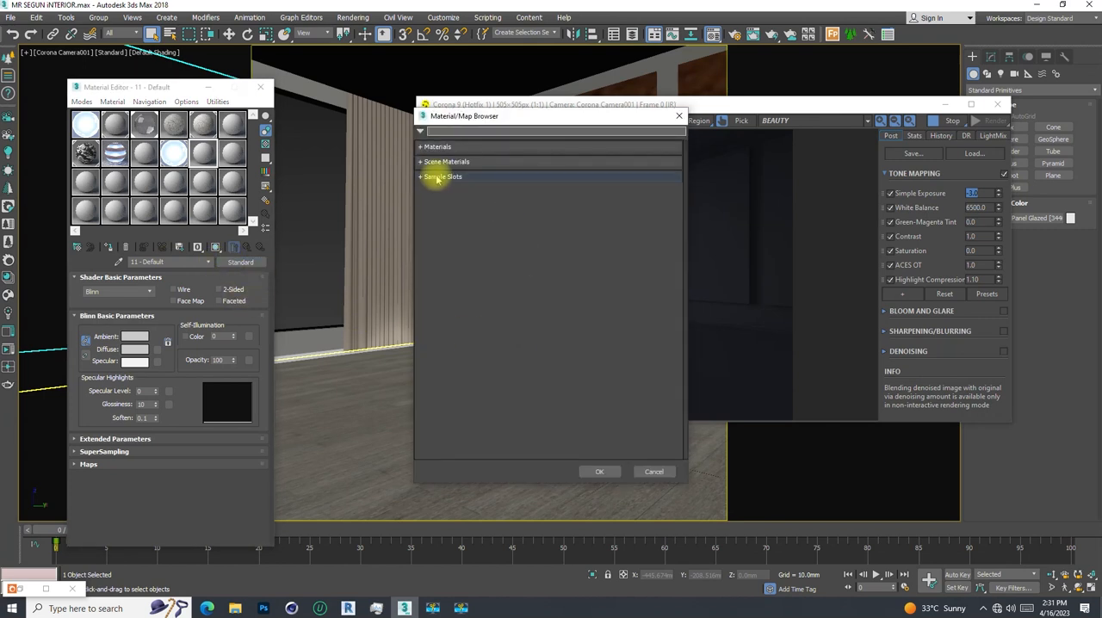
{"action": "left_click", "coordinate": [425, 148]}
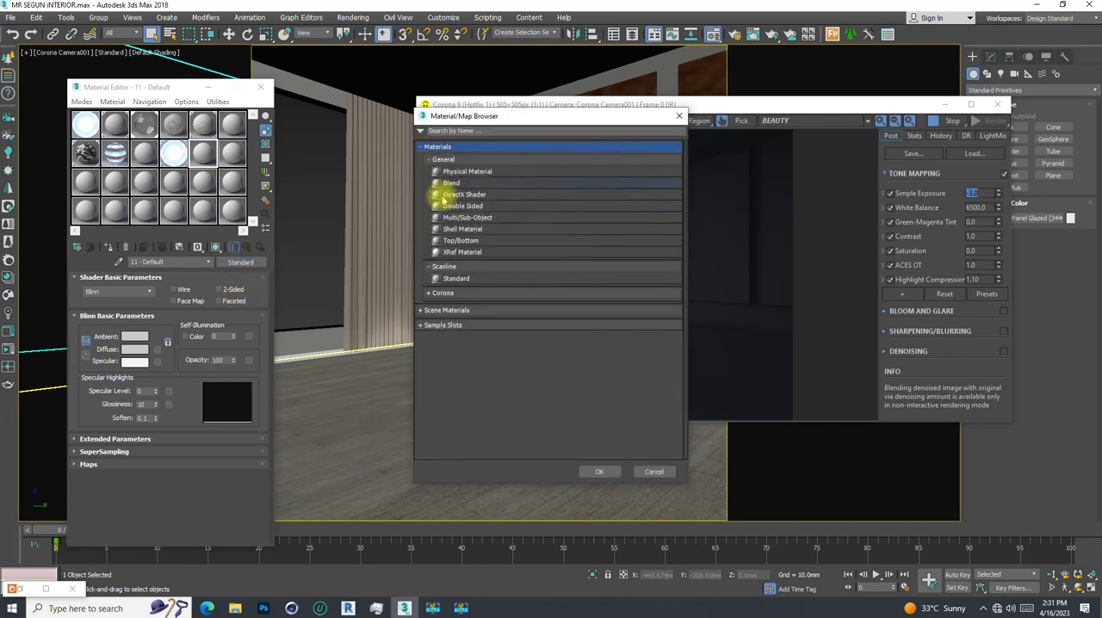
{"action": "left_click", "coordinate": [433, 160]}
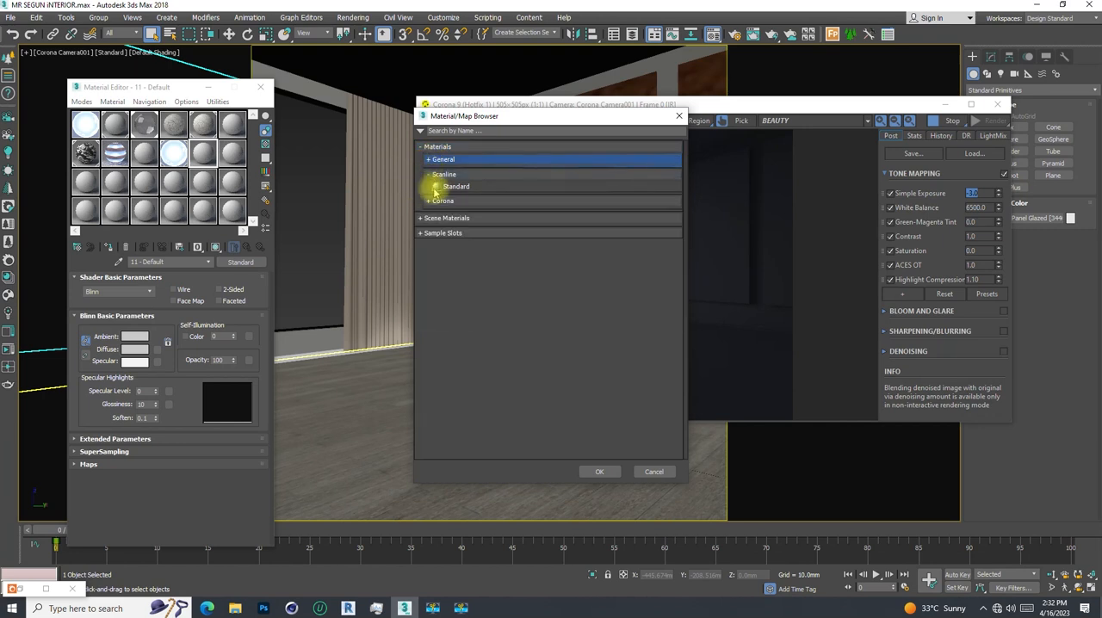
{"action": "left_click", "coordinate": [430, 175]}
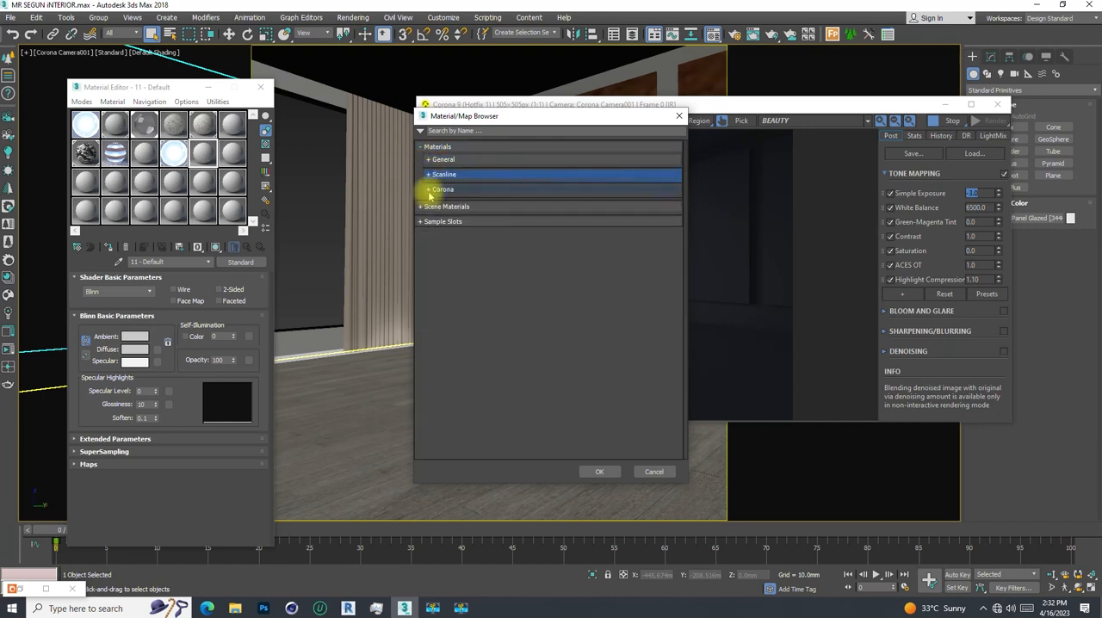
{"action": "left_click", "coordinate": [430, 189]}
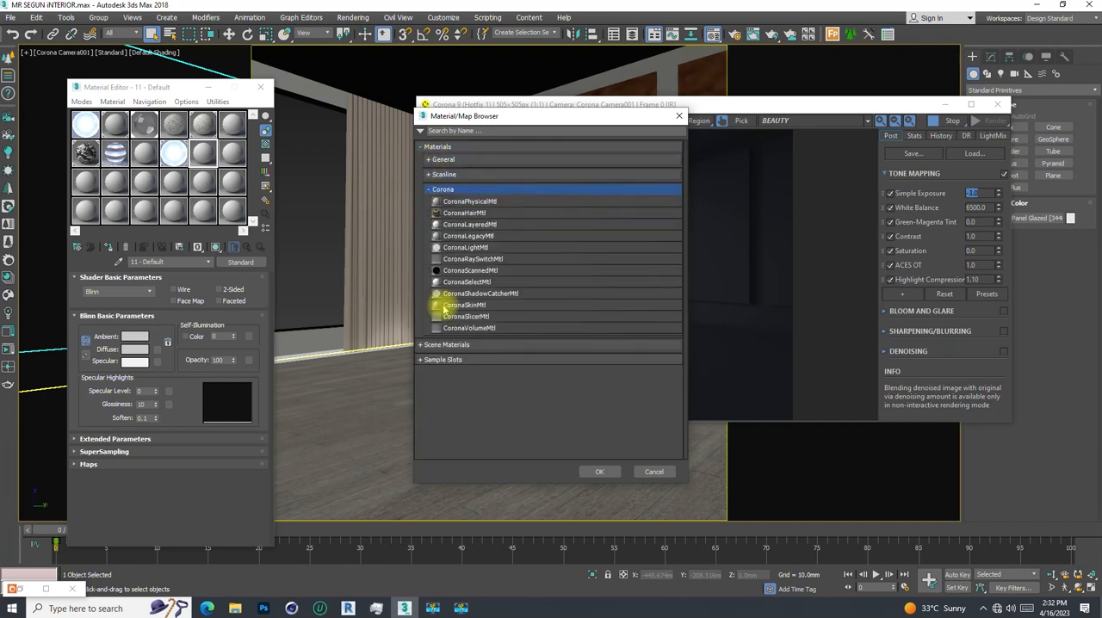
{"action": "double_click", "coordinate": [461, 248]}
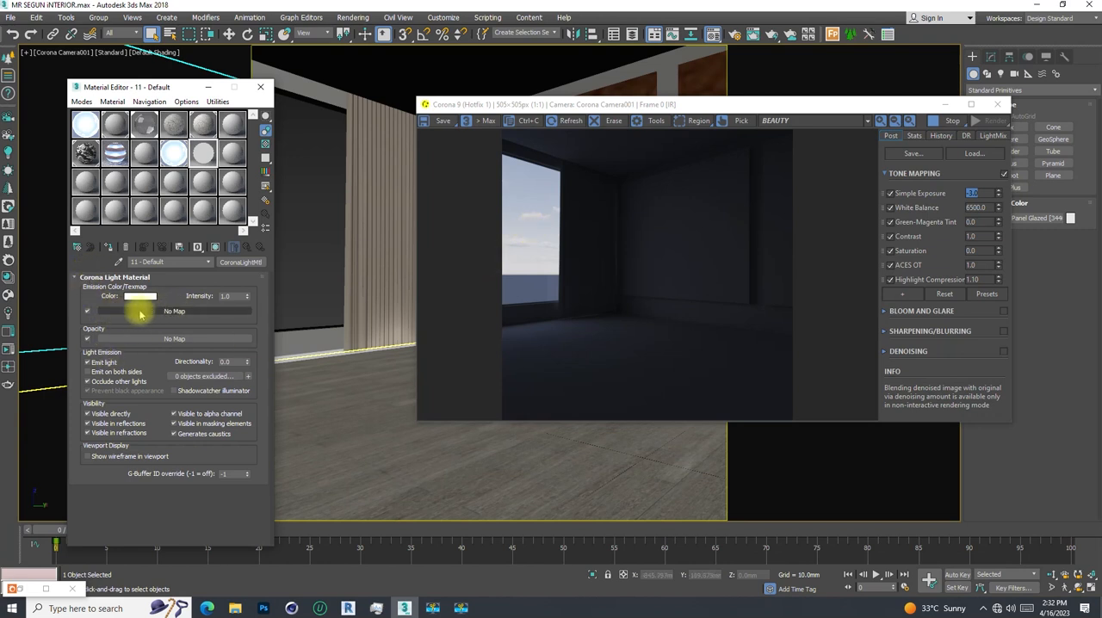
- Add a CoronaBitmap to the light material's emission color and browse to the interior project folder on the Desktop
{"action": "left_click", "coordinate": [166, 310]}
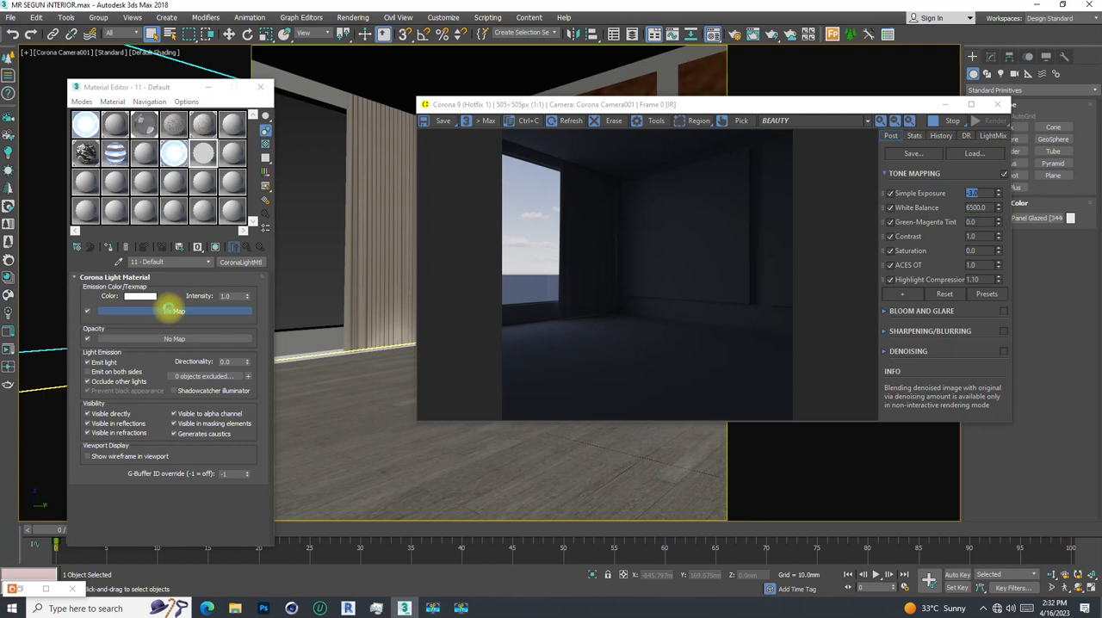
{"action": "double_click", "coordinate": [458, 213]}
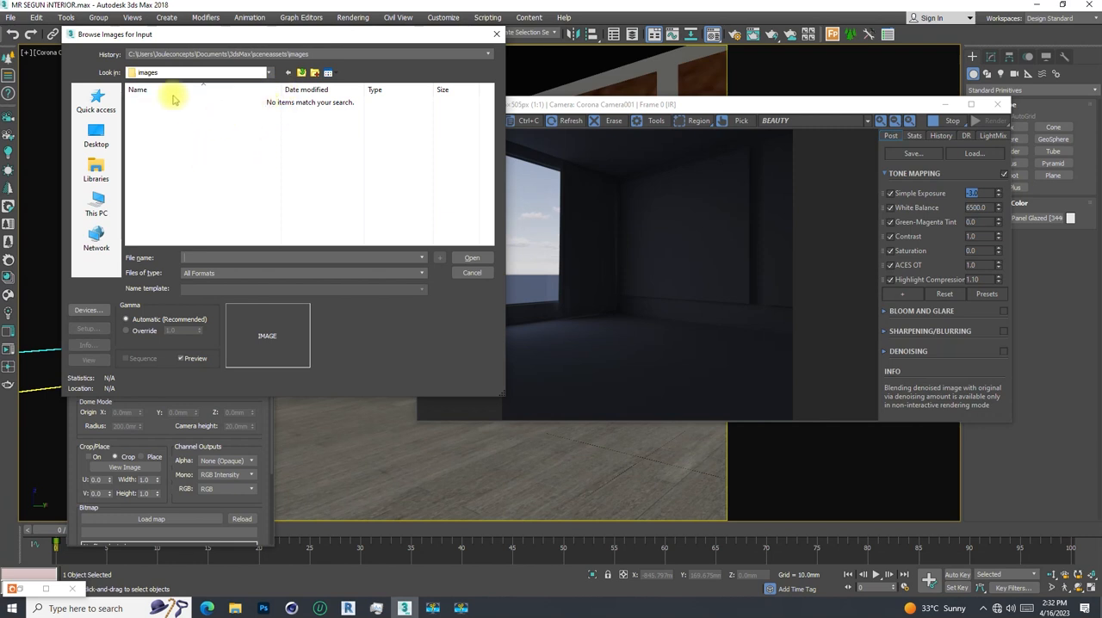
{"action": "left_click", "coordinate": [95, 133]}
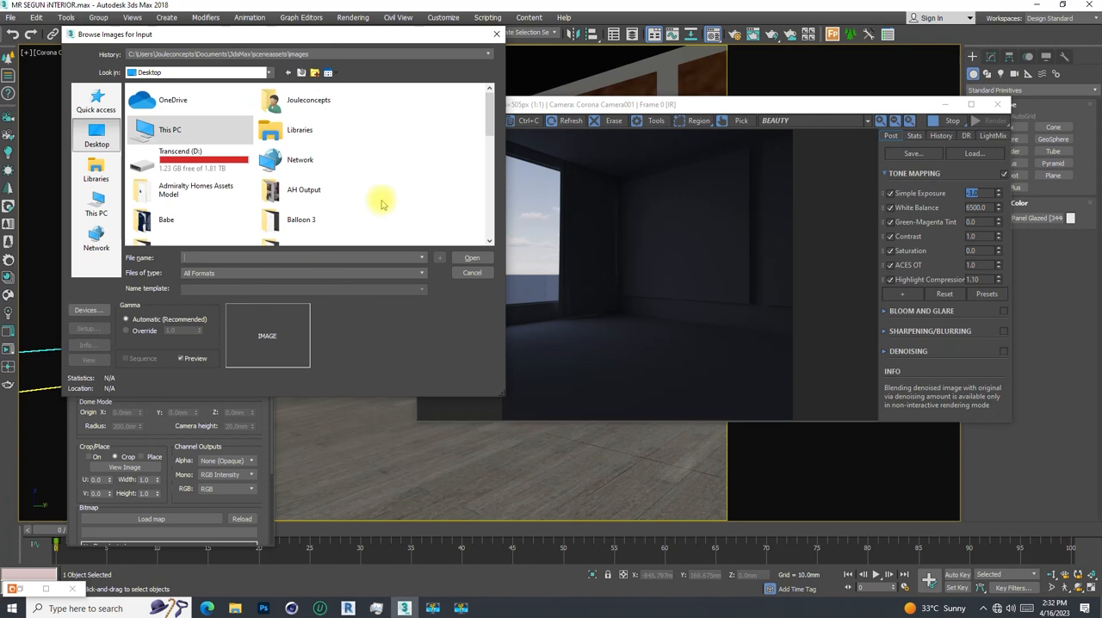
{"action": "scroll", "coordinate": [232, 186], "scroll_direction": "down", "scroll_amount": 5}
{"action": "scroll", "coordinate": [232, 186], "scroll_direction": "up", "scroll_amount": 5}
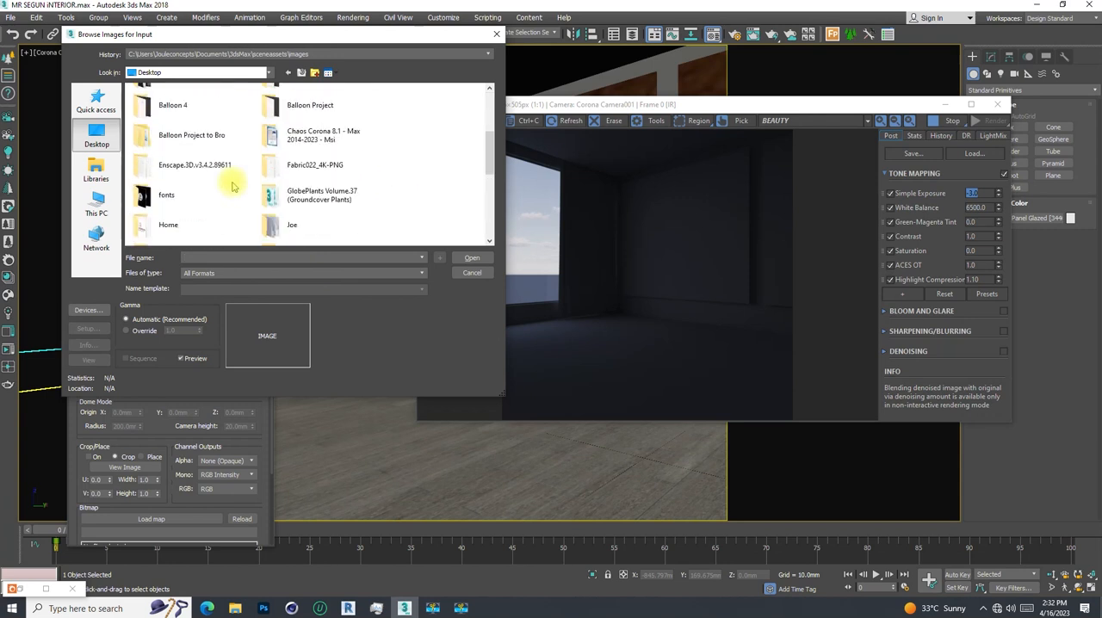
{"action": "scroll", "coordinate": [233, 181], "scroll_direction": "down", "scroll_amount": 1}
{"action": "scroll", "coordinate": [263, 225], "scroll_direction": "down", "scroll_amount": 1}
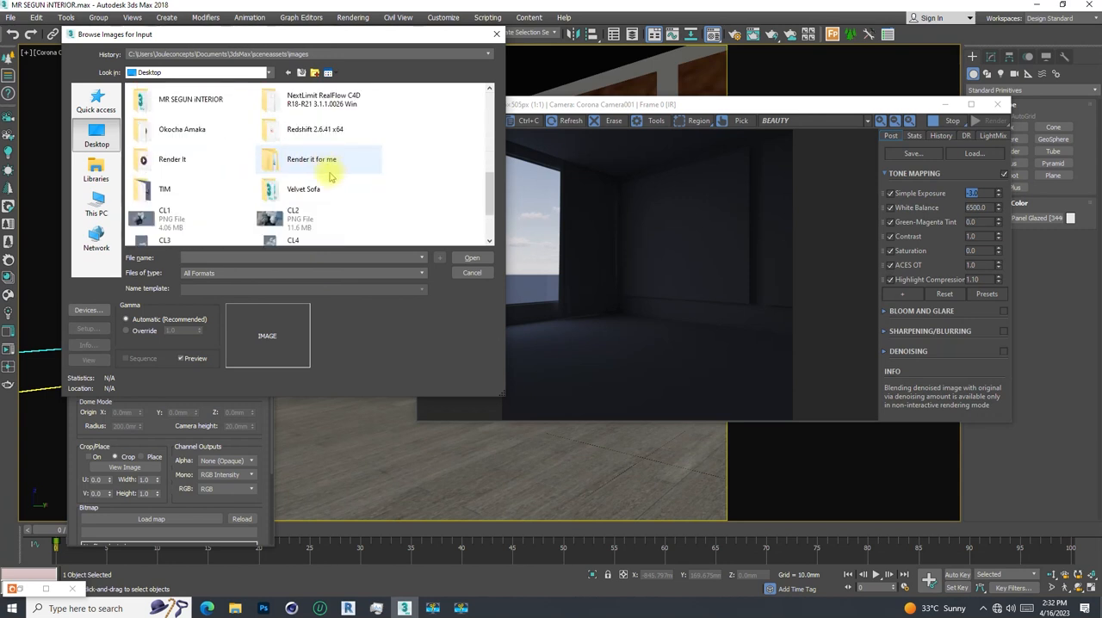
{"action": "scroll", "coordinate": [215, 177], "scroll_direction": "up", "scroll_amount": 1}
{"action": "double_click", "coordinate": [190, 178]}
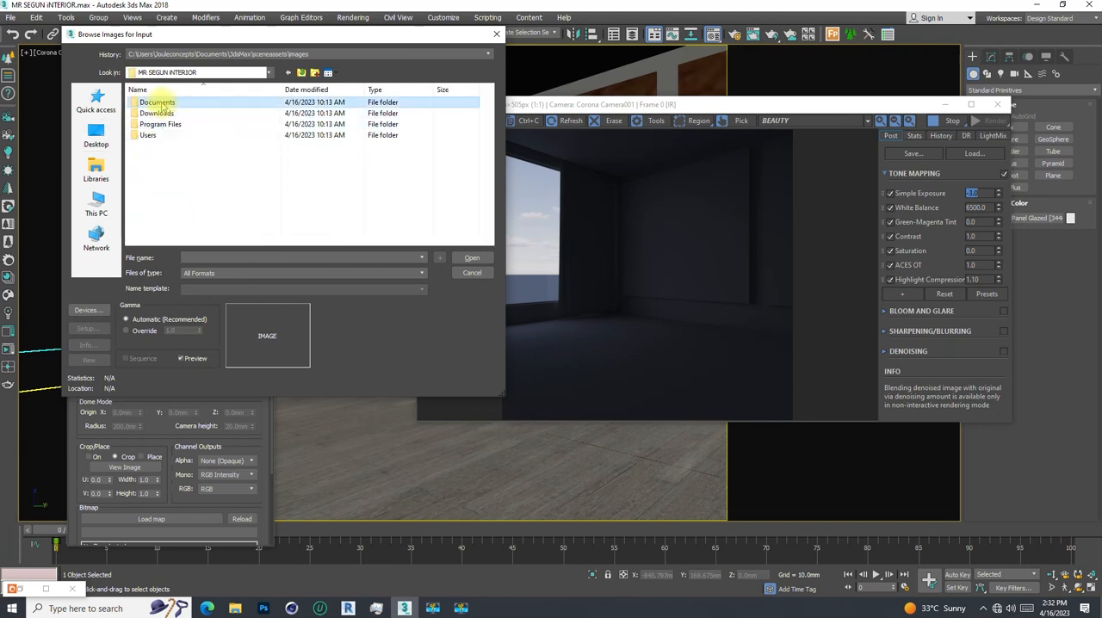
- Look through the project's Documents and Downloads subfolders for an HDR image
{"action": "double_click", "coordinate": [159, 103]}
{"action": "double_click", "coordinate": [152, 102]}
{"action": "double_click", "coordinate": [162, 105]}
{"action": "double_click", "coordinate": [178, 105]}
{"action": "left_click", "coordinate": [178, 105]}
{"action": "double_click", "coordinate": [178, 105]}
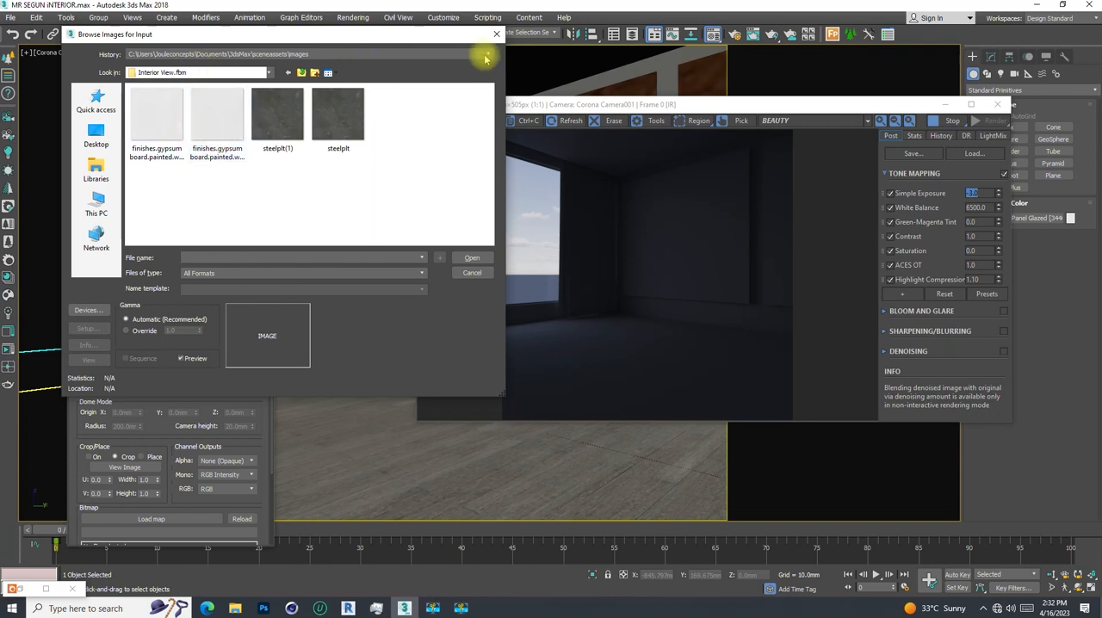
{"action": "left_click", "coordinate": [302, 74]}
{"action": "left_click", "coordinate": [302, 73]}
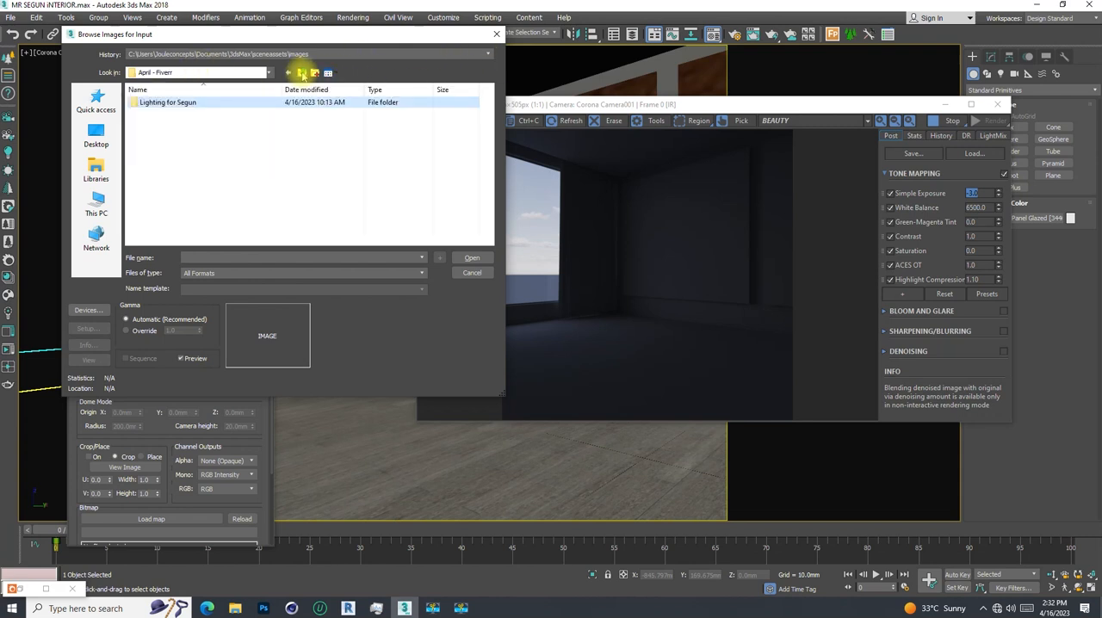
{"action": "left_click", "coordinate": [302, 74]}
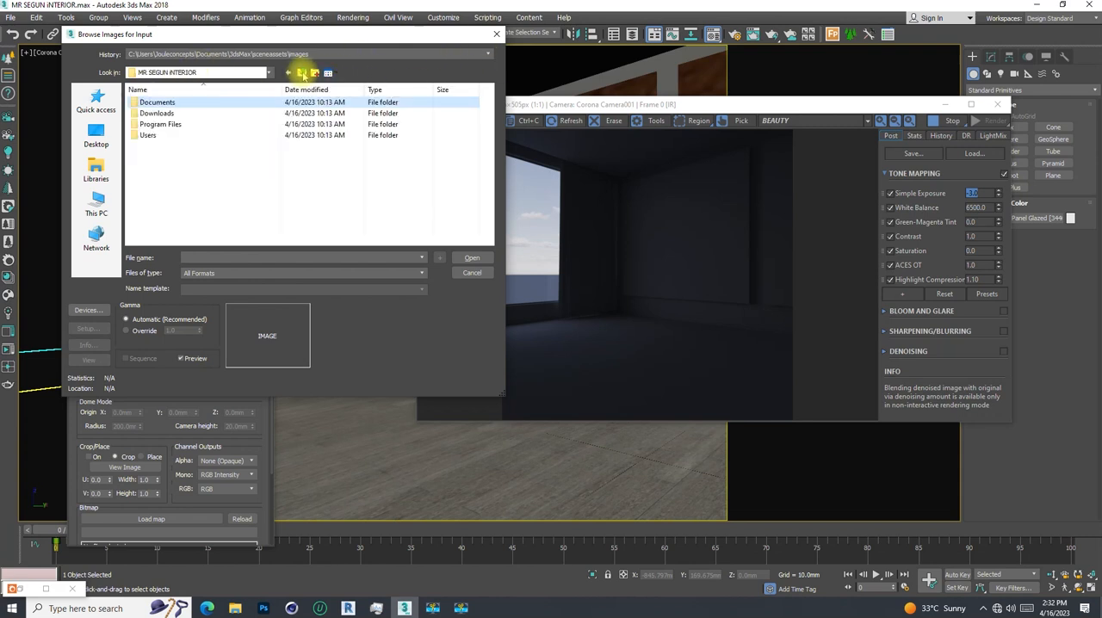
{"action": "double_click", "coordinate": [148, 113]}
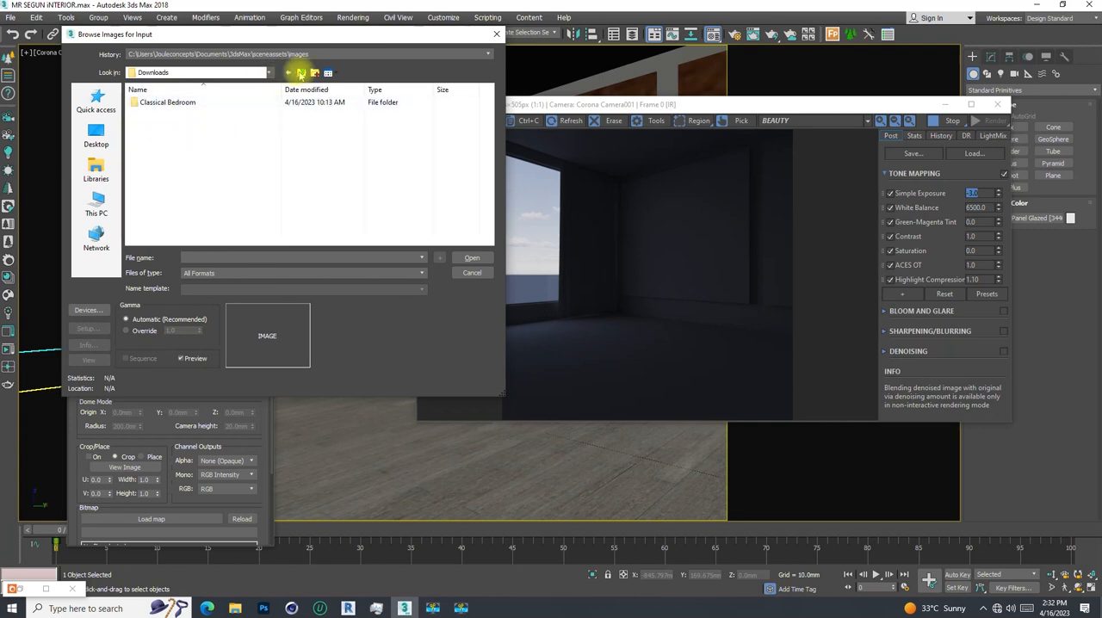
{"action": "left_click", "coordinate": [301, 73]}
- Search the Corona materials assets folder under the project's Program Files for an HDR image
{"action": "double_click", "coordinate": [160, 124]}
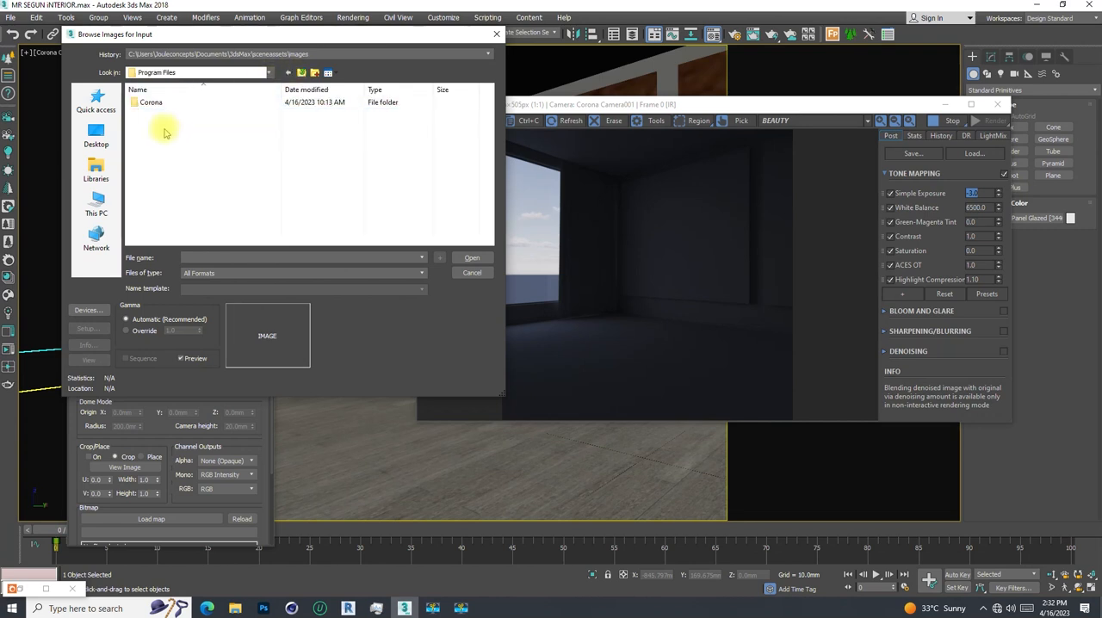
{"action": "double_click", "coordinate": [152, 102]}
{"action": "double_click", "coordinate": [162, 104]}
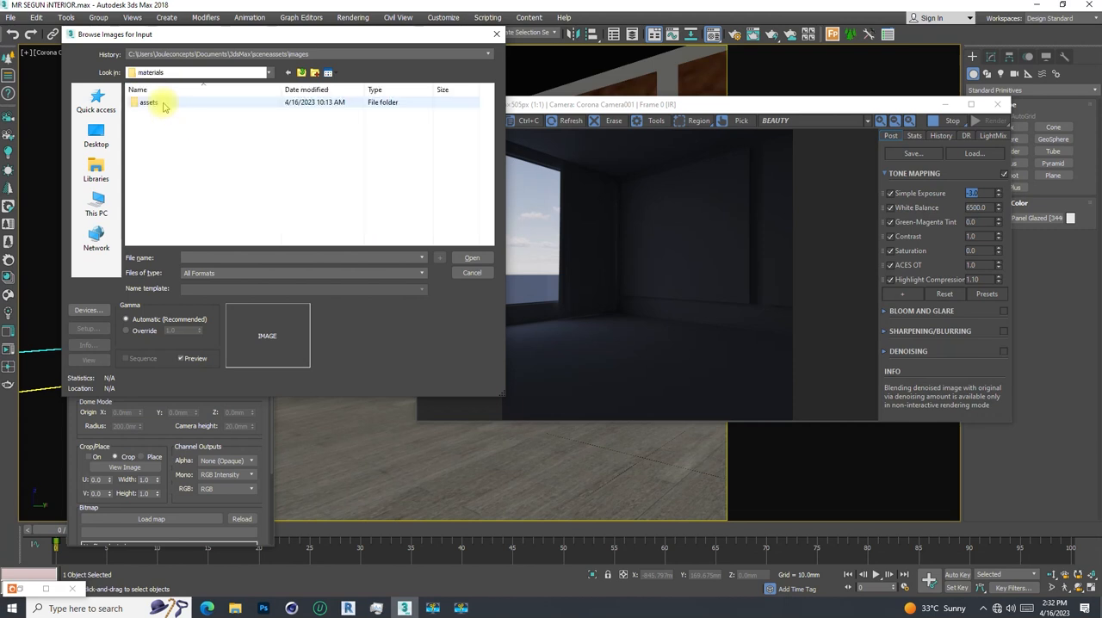
{"action": "double_click", "coordinate": [164, 104]}
{"action": "scroll", "coordinate": [352, 164], "scroll_direction": "down", "scroll_amount": 3}
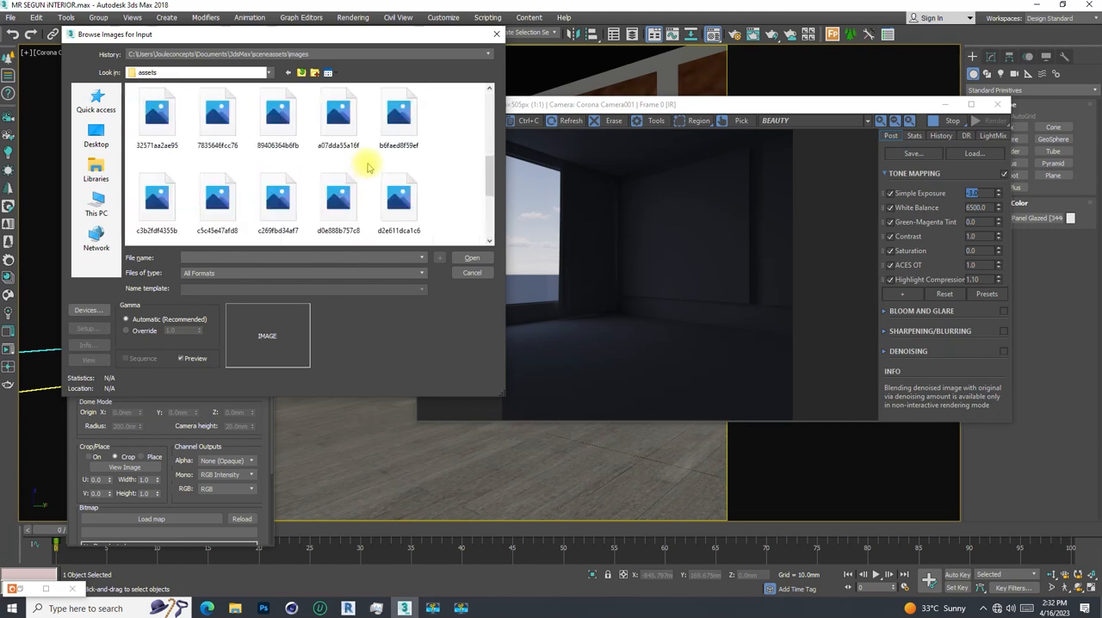
{"action": "scroll", "coordinate": [435, 184], "scroll_direction": "up", "scroll_amount": 4}
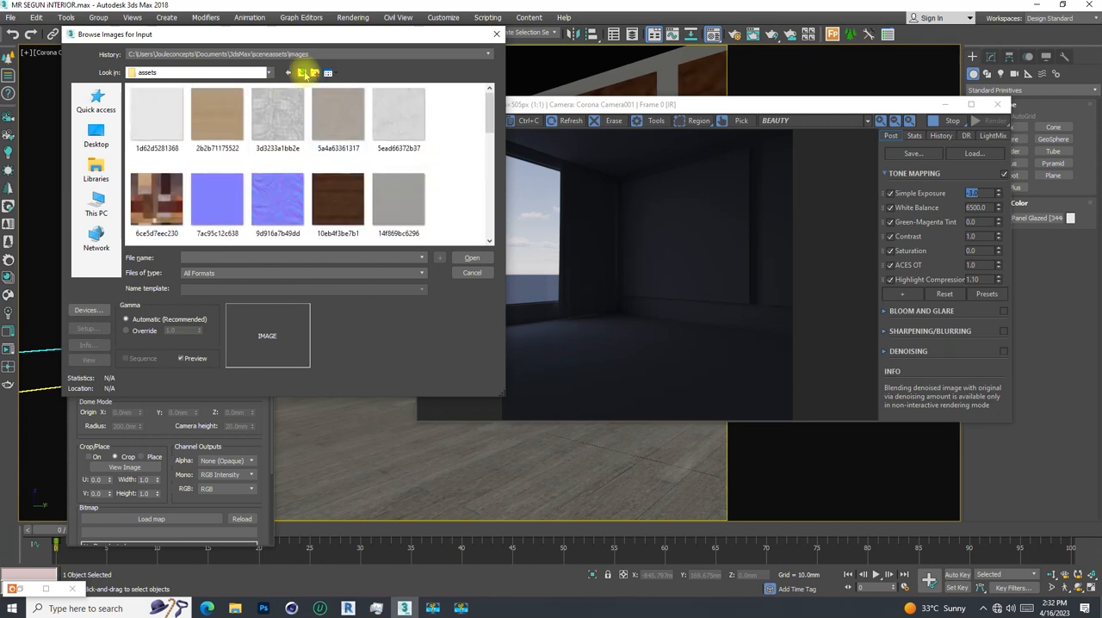
{"action": "left_click", "coordinate": [302, 72]}
{"action": "left_click", "coordinate": [302, 72]}
{"action": "left_click", "coordinate": [302, 73]}
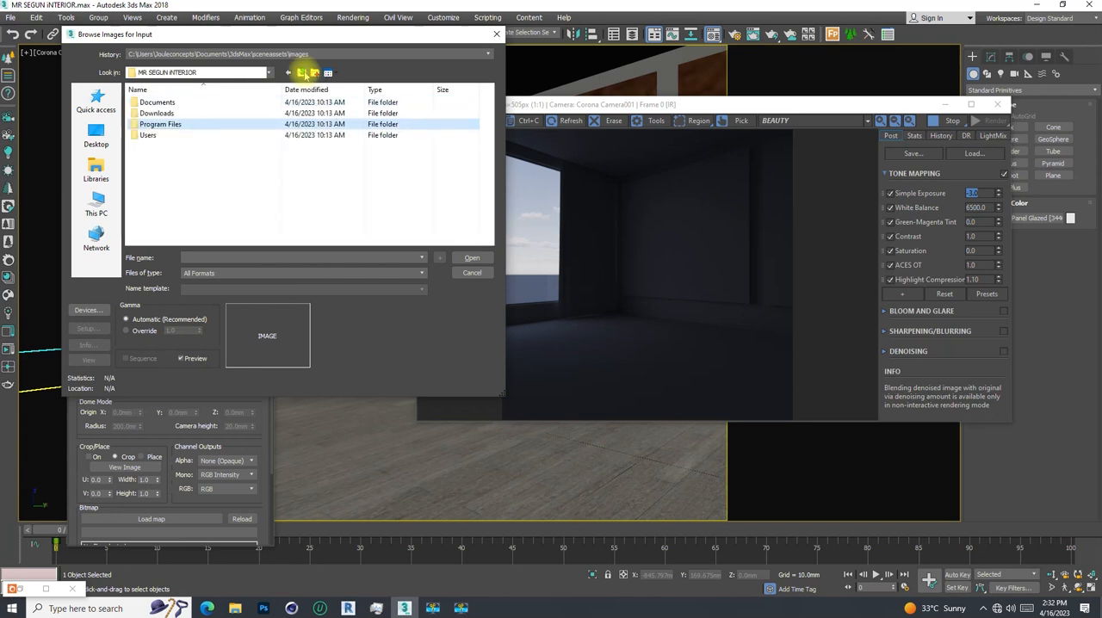
- Load syferfontein_0d_clear_2k from the images folder nested under the project's Users folder, using 32 bpp Real Pixels storage
{"action": "double_click", "coordinate": [147, 135]}
{"action": "double_click", "coordinate": [152, 105]}
{"action": "double_click", "coordinate": [154, 104]}
{"action": "double_click", "coordinate": [169, 105]}
{"action": "double_click", "coordinate": [158, 103]}
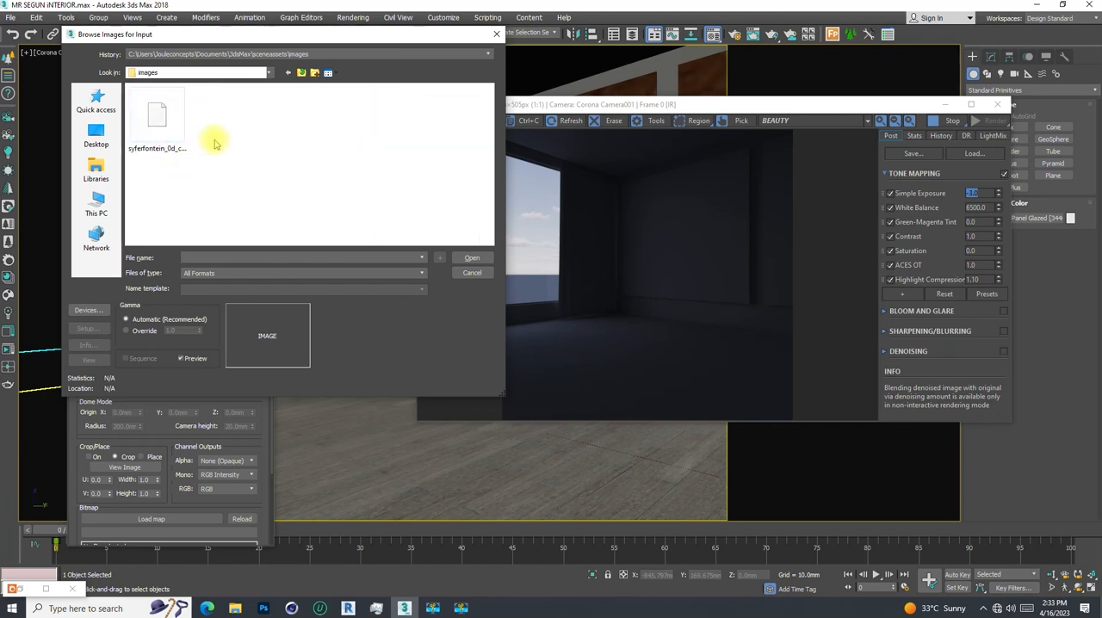
{"action": "left_click", "coordinate": [158, 119]}
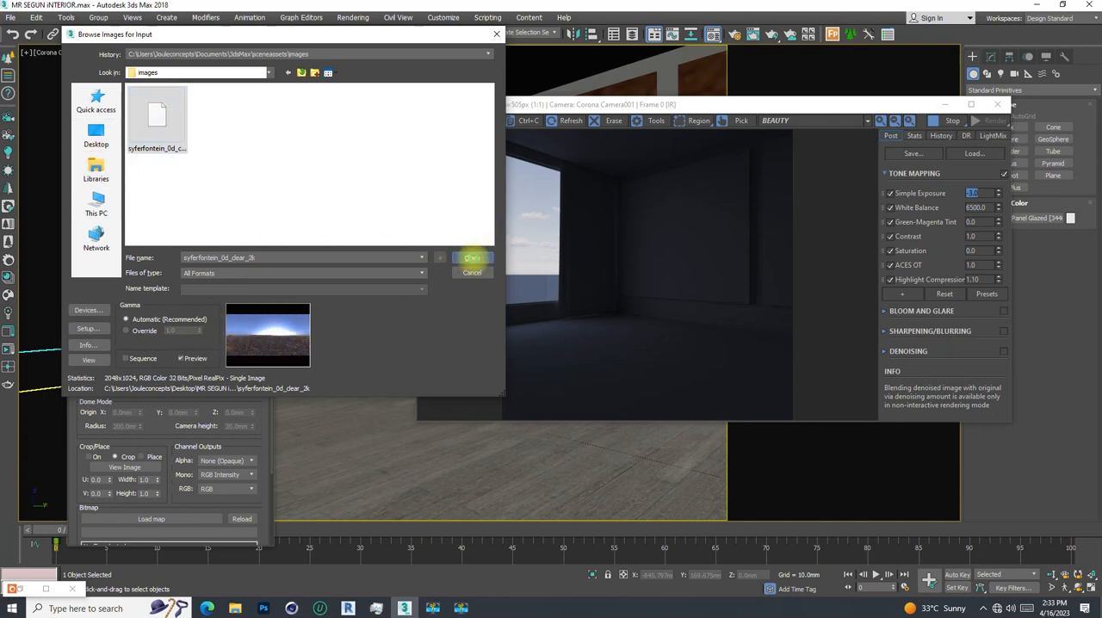
{"action": "left_click", "coordinate": [472, 258]}
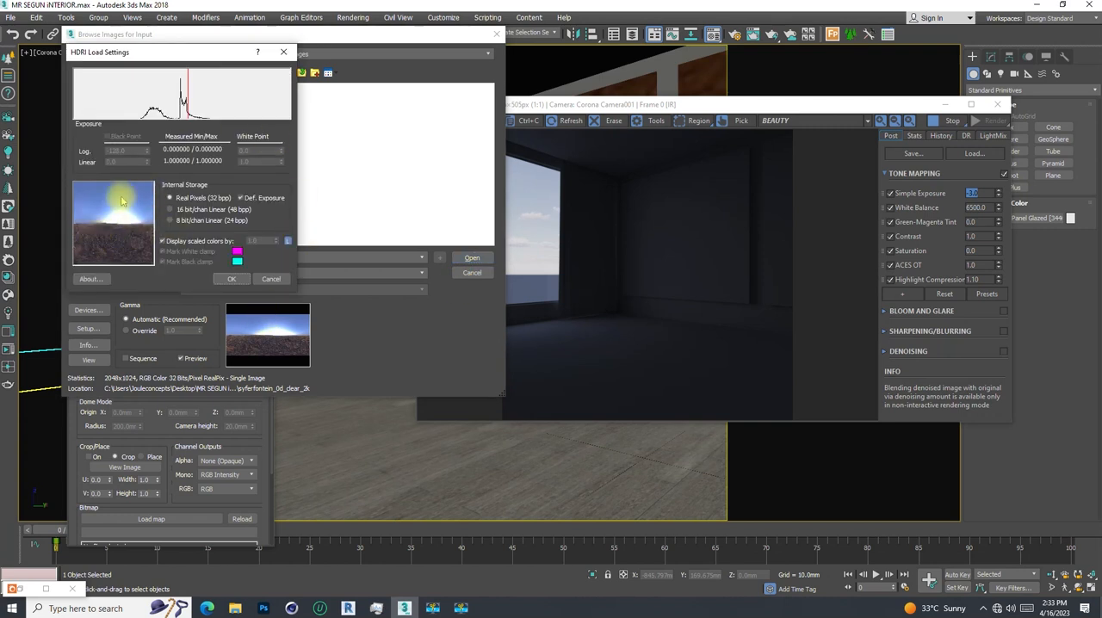
{"action": "left_click", "coordinate": [231, 278]}
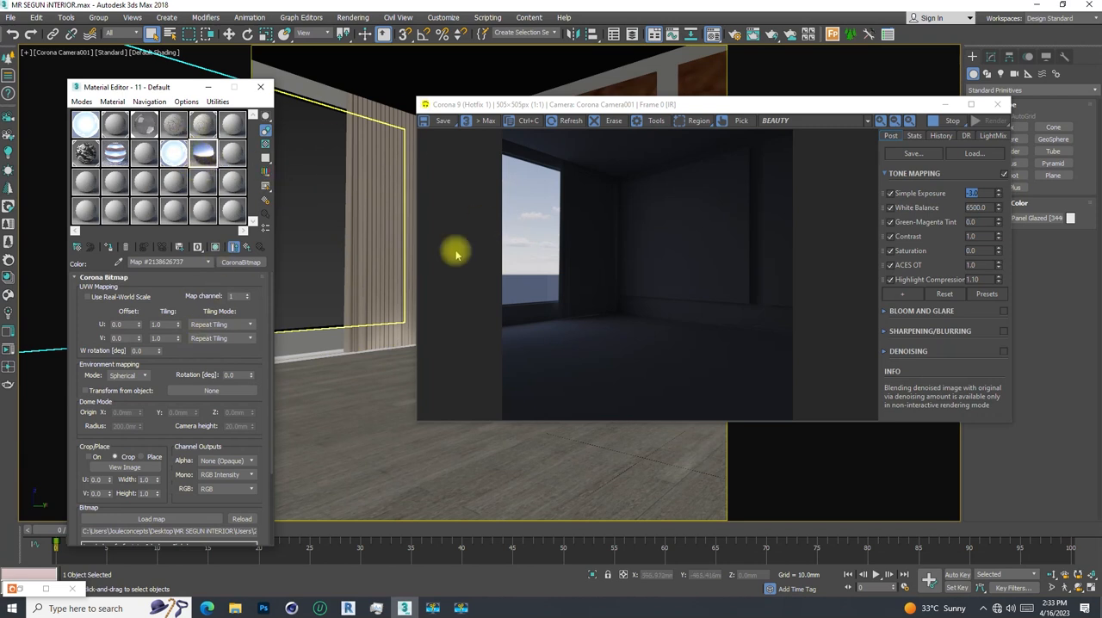
- Clear the "sky 2" map from the Single map setting of Corona's scene environment in the render setup
{"action": "left_click", "coordinate": [742, 35]}
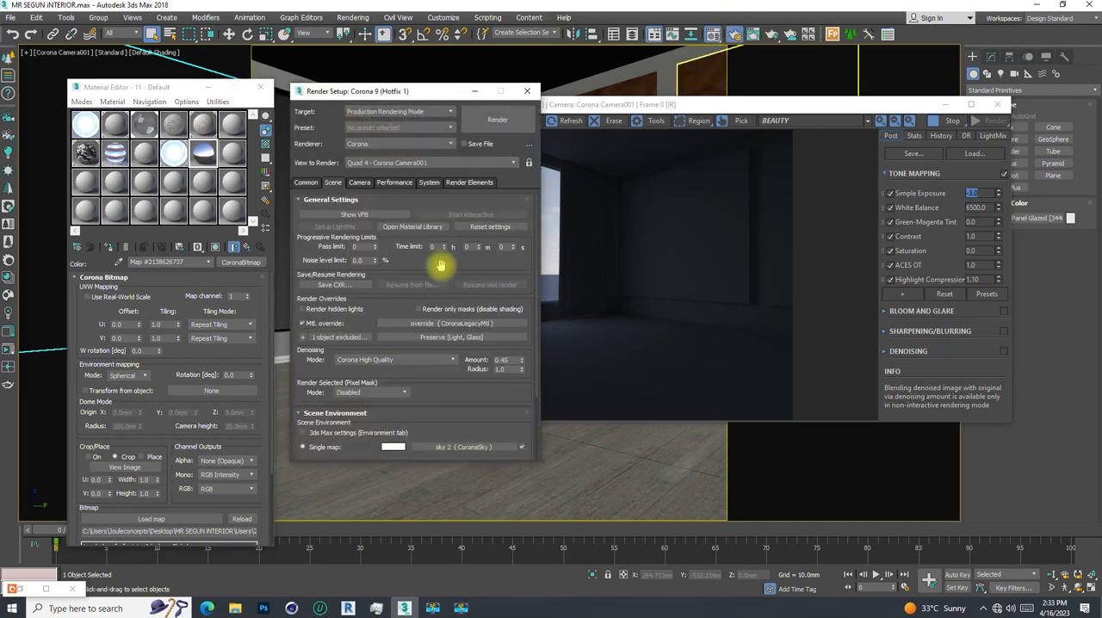
{"action": "scroll", "coordinate": [462, 438], "scroll_direction": "down", "scroll_amount": 3}
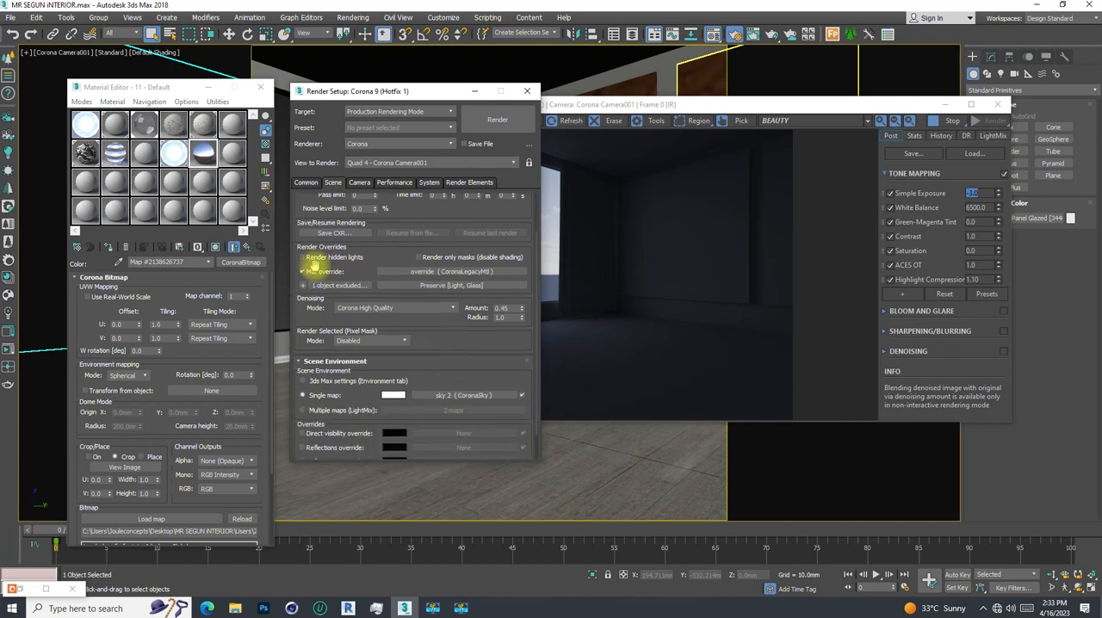
{"action": "double_click", "coordinate": [202, 153]}
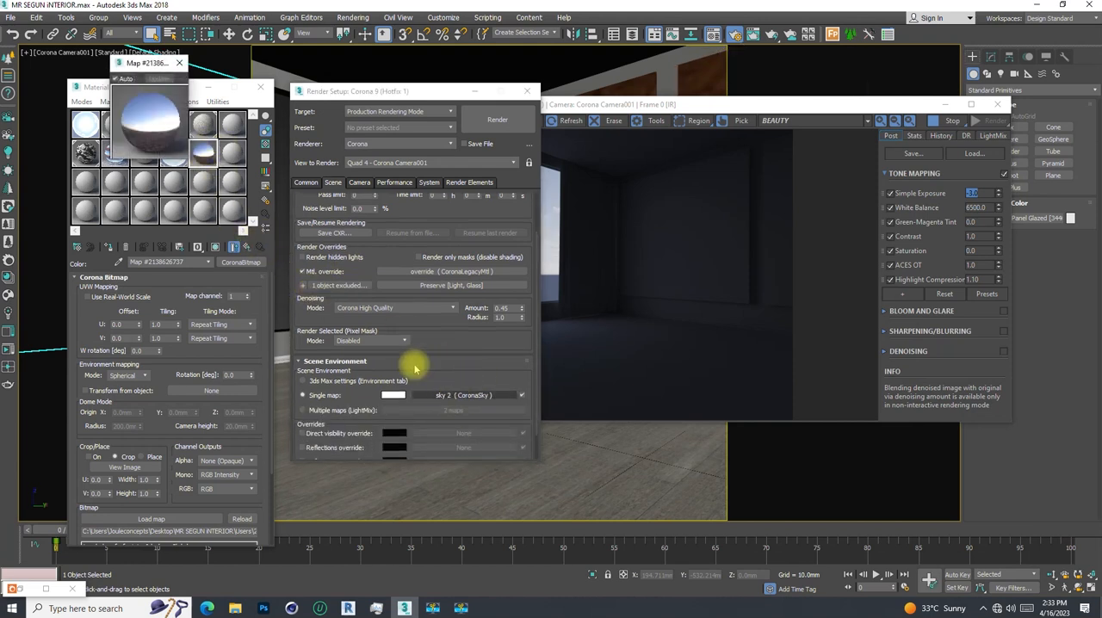
{"action": "left_click", "coordinate": [179, 63]}
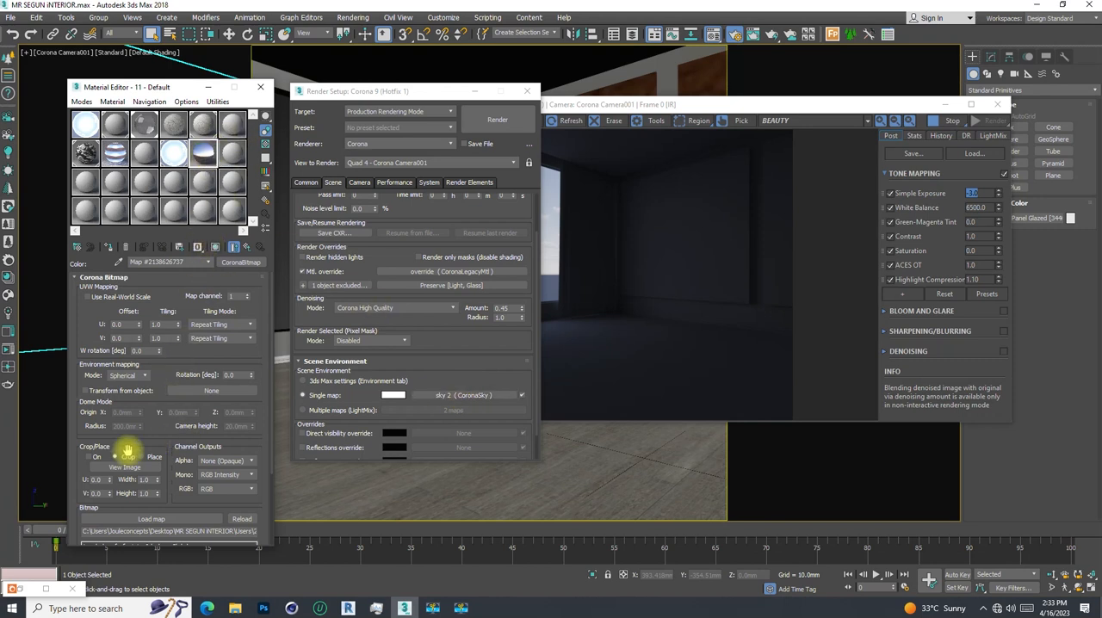
{"action": "scroll", "coordinate": [152, 448], "scroll_direction": "down", "scroll_amount": 2}
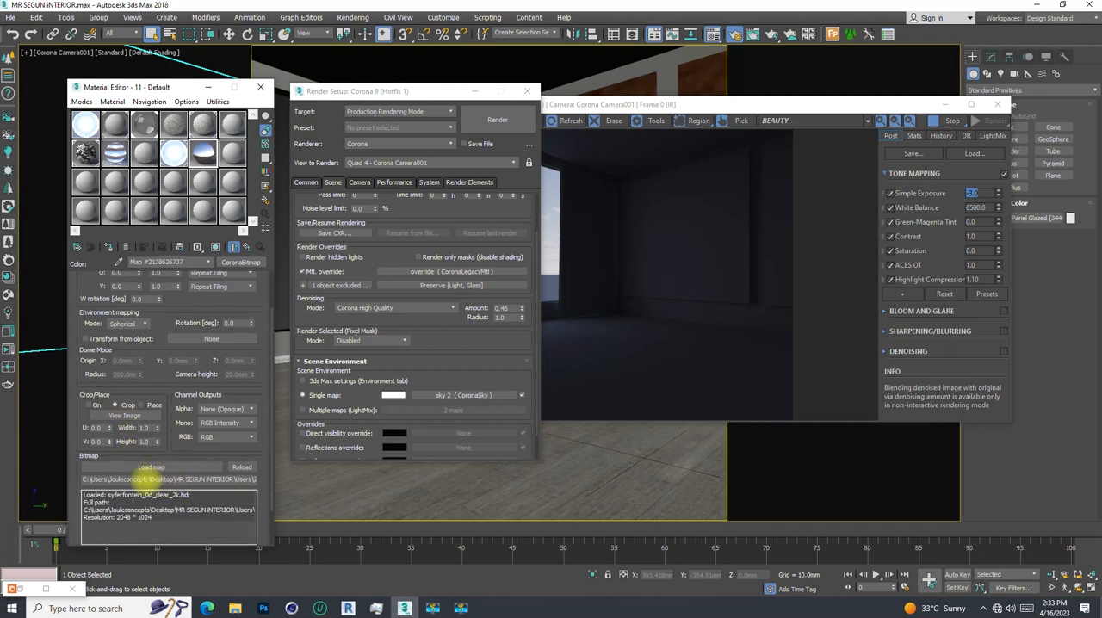
{"action": "scroll", "coordinate": [155, 361], "scroll_direction": "up", "scroll_amount": 2}
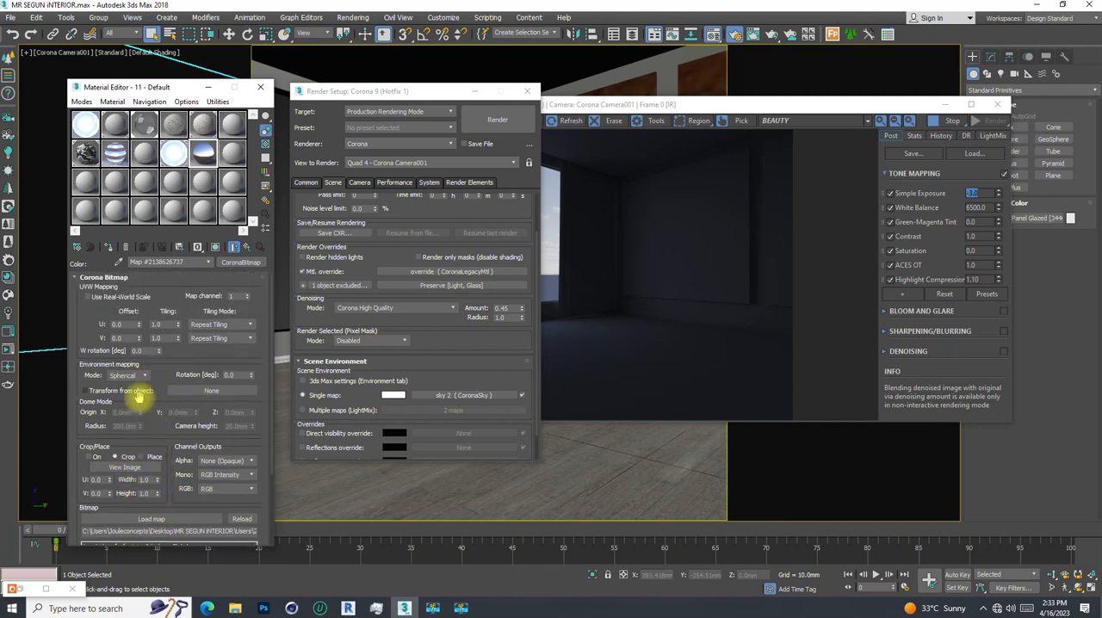
{"action": "scroll", "coordinate": [138, 396], "scroll_direction": "down", "scroll_amount": 3}
{"action": "scroll", "coordinate": [137, 394], "scroll_direction": "down", "scroll_amount": 1}
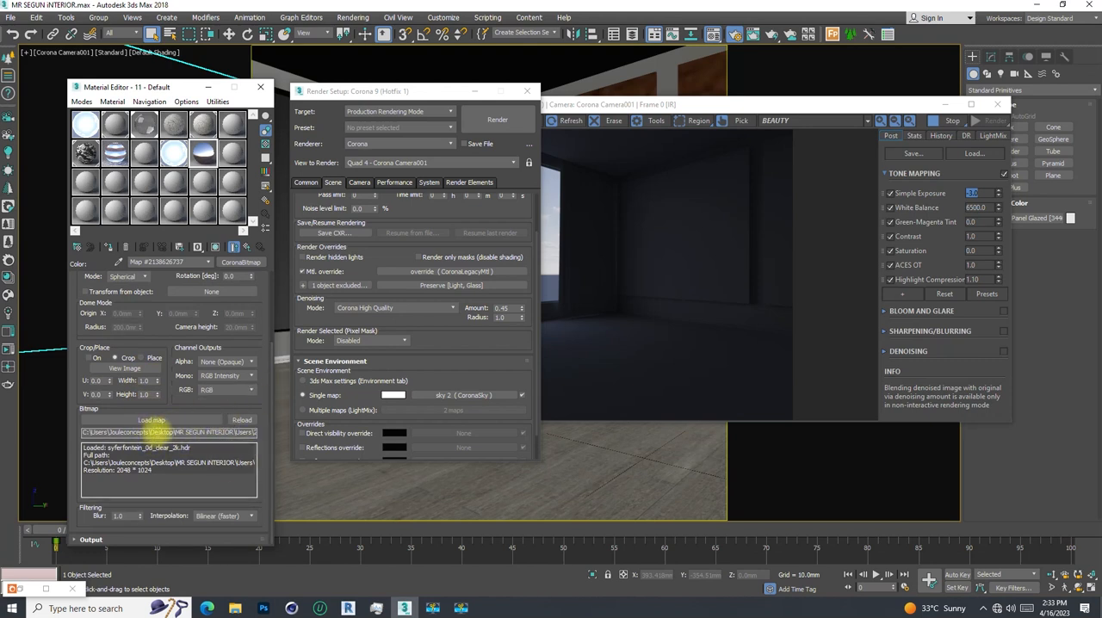
{"action": "right_click", "coordinate": [437, 395]}
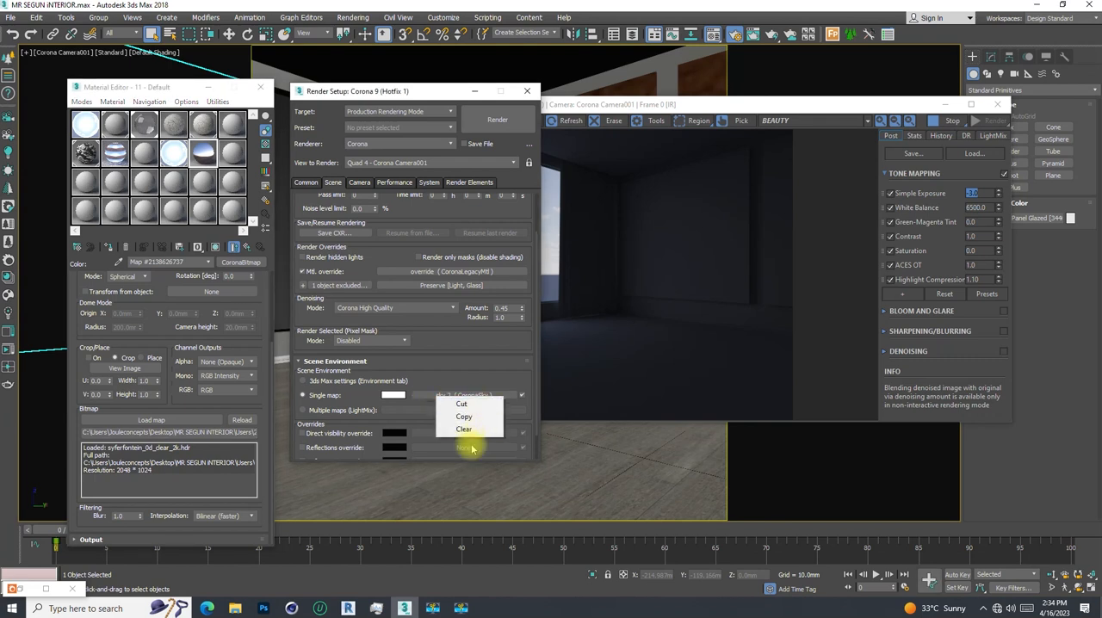
{"action": "left_click", "coordinate": [469, 433]}
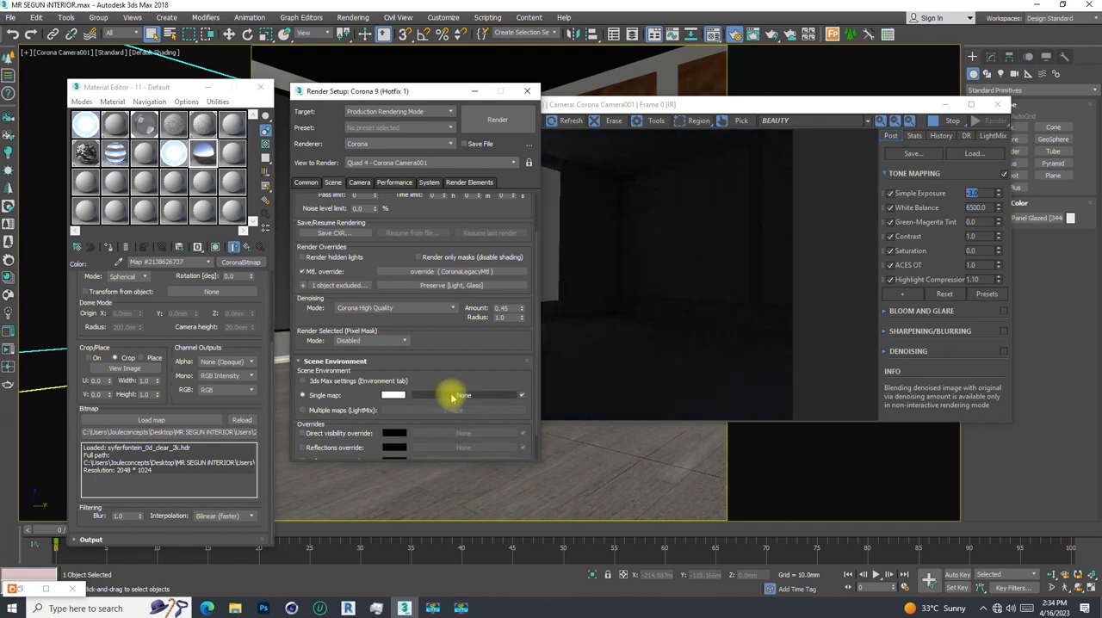
{"action": "right_click", "coordinate": [146, 420]}
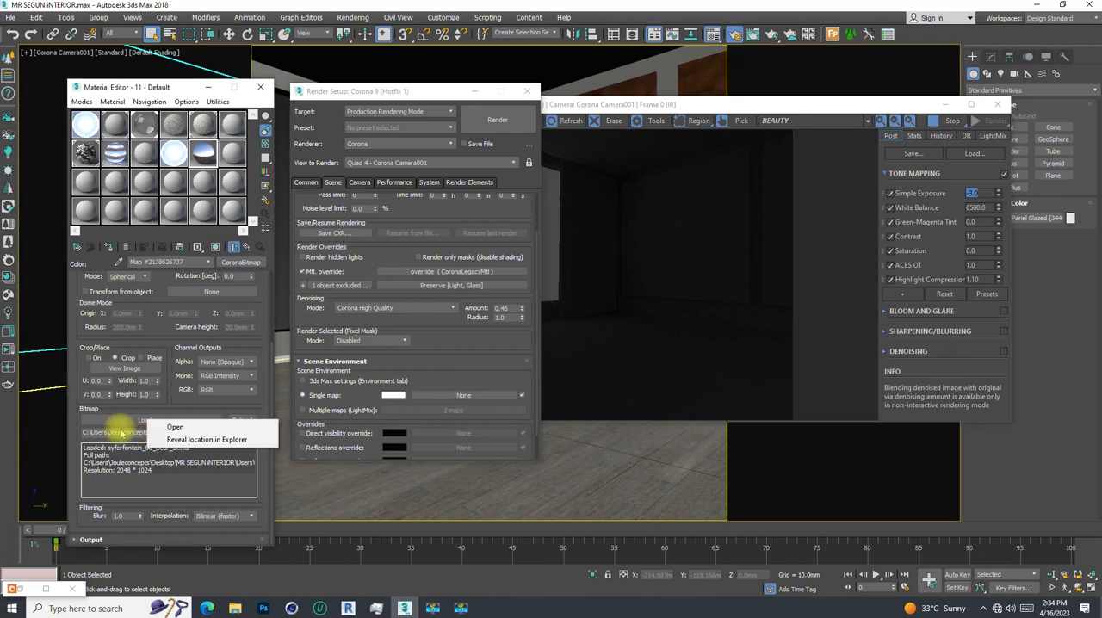
{"action": "right_click", "coordinate": [121, 433]}
{"action": "left_click", "coordinate": [104, 434]}
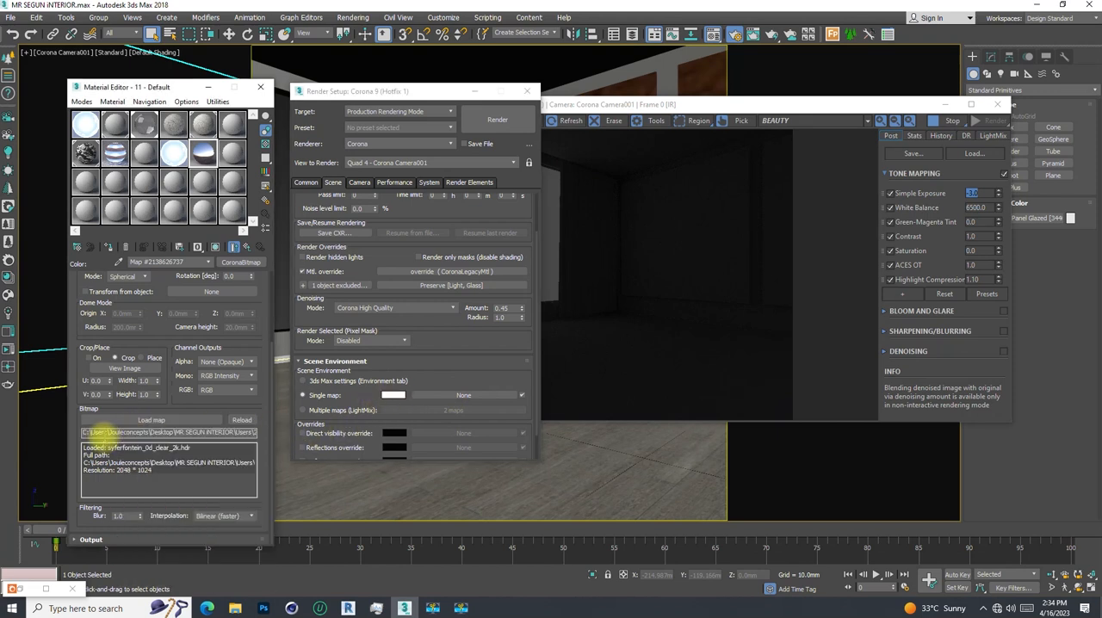
- Assign a CoronaBitmap with syferfontein_0d_clear_2k, using 32 bpp Real Pixels storage, to the scene environment's Single map
{"action": "left_click", "coordinate": [463, 396]}
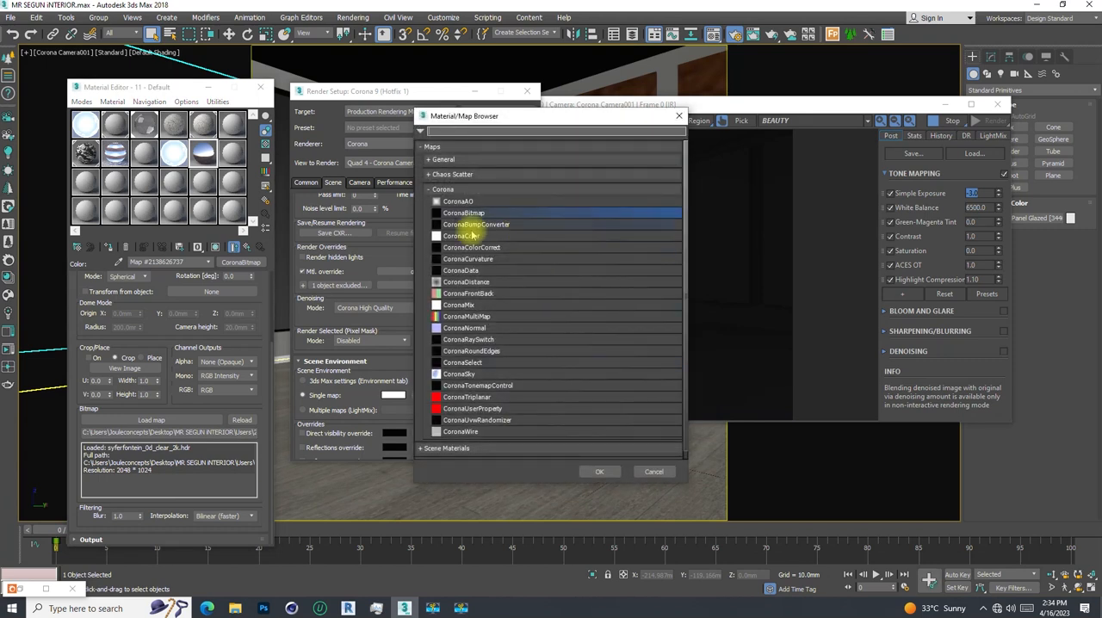
{"action": "double_click", "coordinate": [470, 213]}
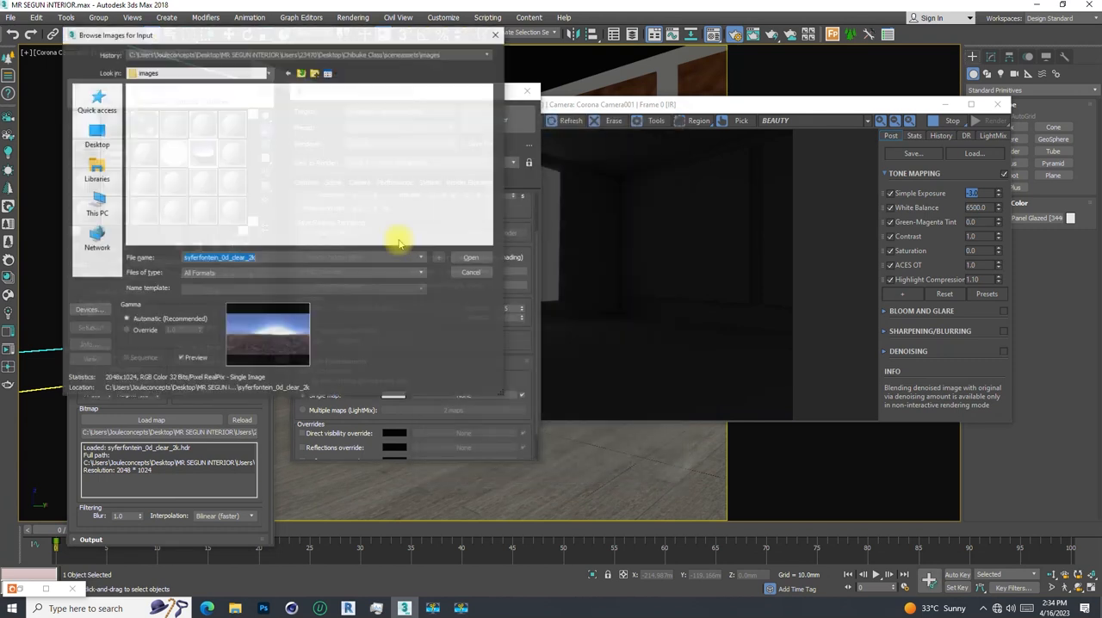
{"action": "left_click", "coordinate": [159, 120]}
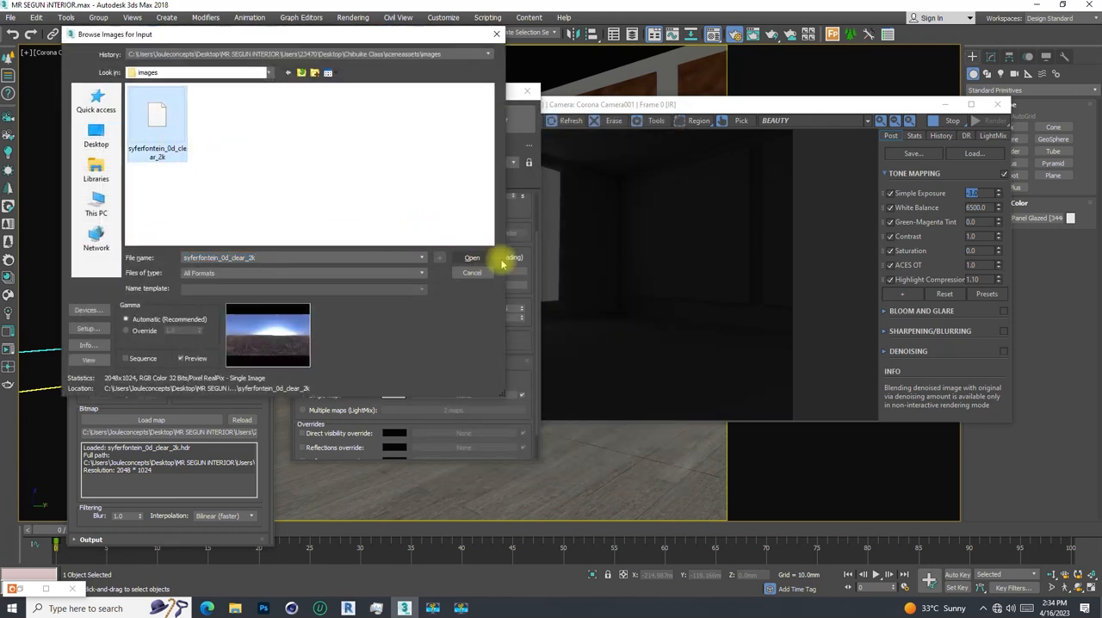
{"action": "left_click", "coordinate": [470, 257]}
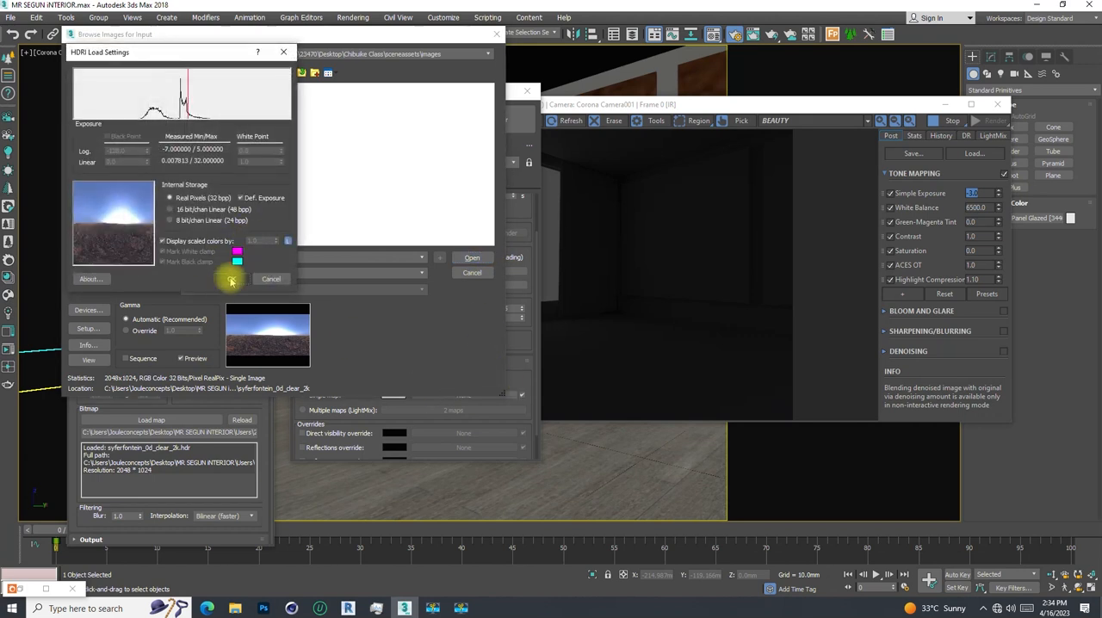
{"action": "left_click", "coordinate": [231, 279]}
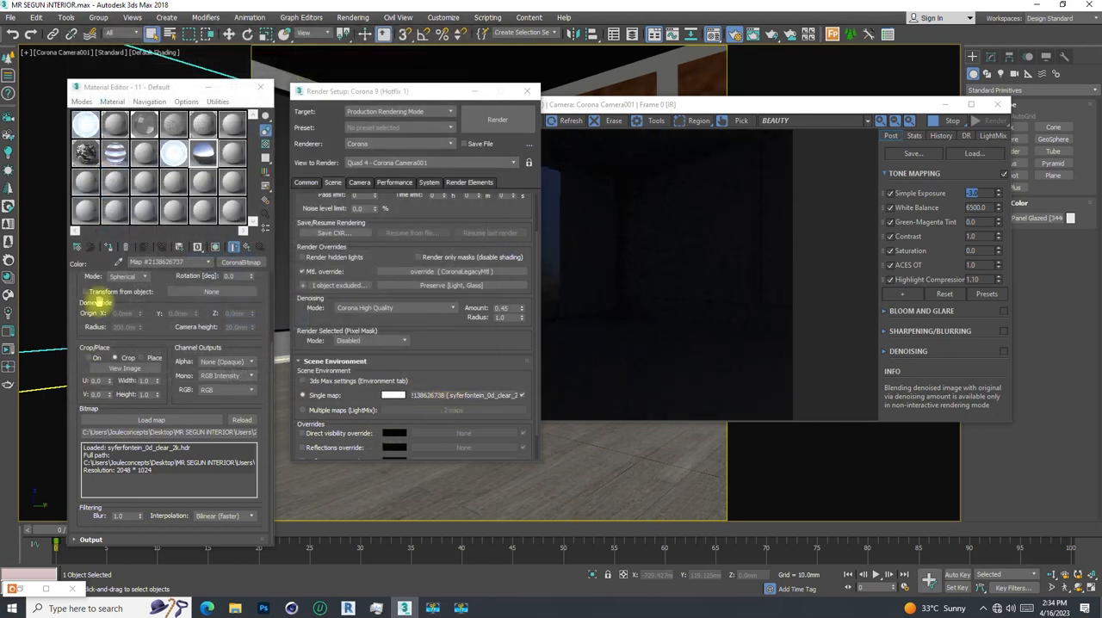
- Replace the emission map of the 11 - Default Corona light material with an instance of the environment HDRI, and close the render setup
{"action": "double_click", "coordinate": [200, 153]}
{"action": "left_click", "coordinate": [178, 64]}
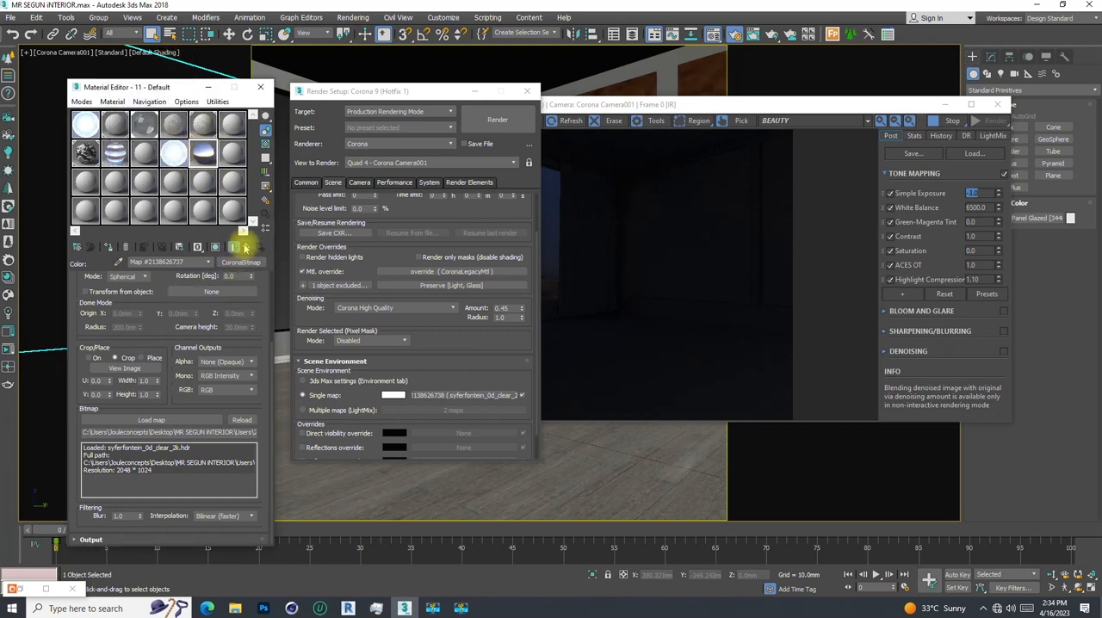
{"action": "left_click", "coordinate": [246, 248]}
{"action": "right_click", "coordinate": [166, 312]}
{"action": "left_click", "coordinate": [274, 342]}
{"action": "left_click_drag", "start_coordinate": [462, 398], "coordinate": [177, 316]}
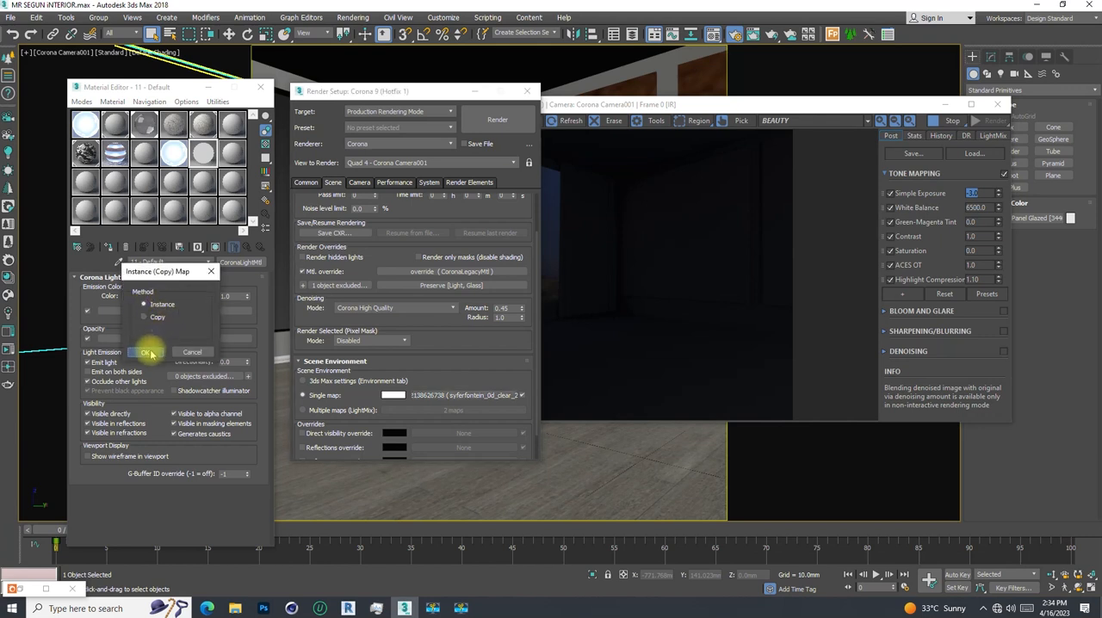
{"action": "left_click", "coordinate": [146, 352]}
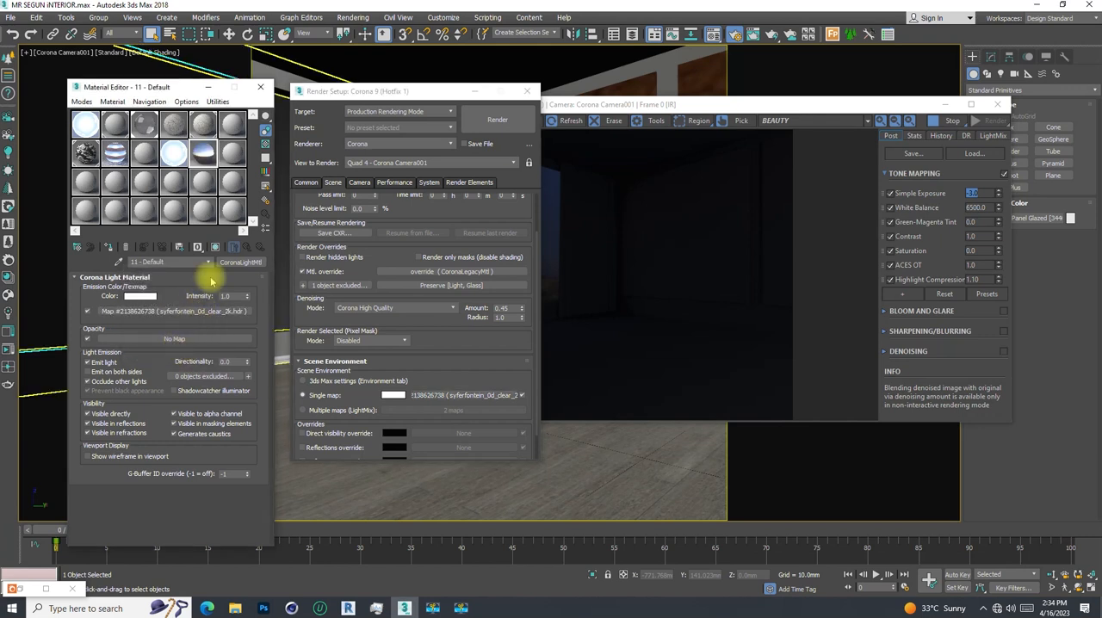
{"action": "left_click", "coordinate": [527, 90]}
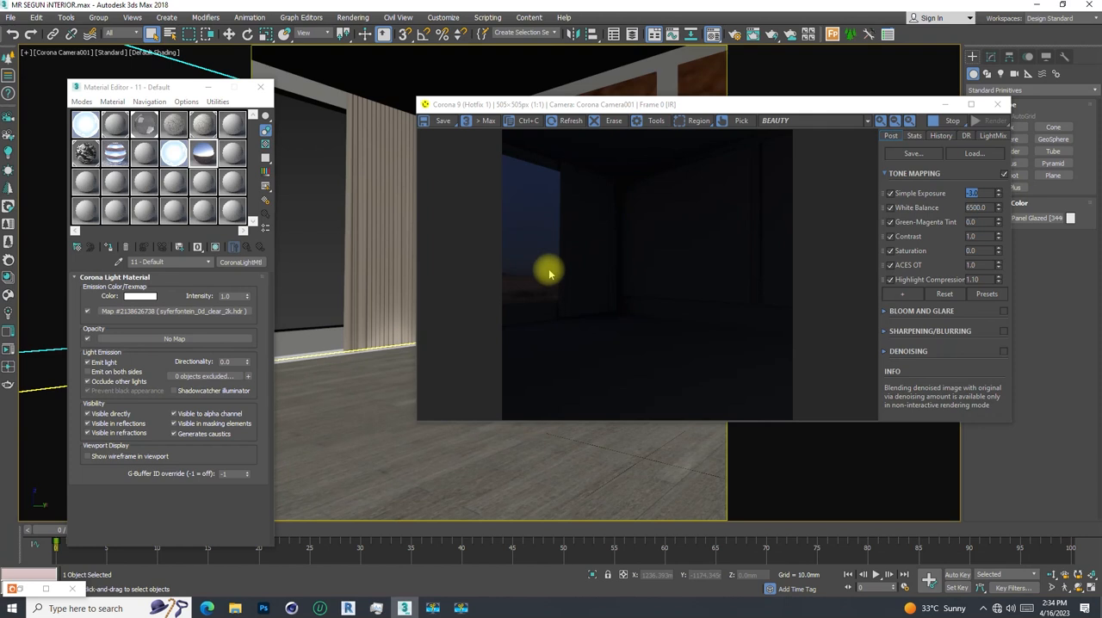
- Try Output Amounts of 20 and 50 on the light material's HDRI map, checking the interactive render
{"action": "scroll", "coordinate": [533, 294], "scroll_direction": "up", "scroll_amount": 1}
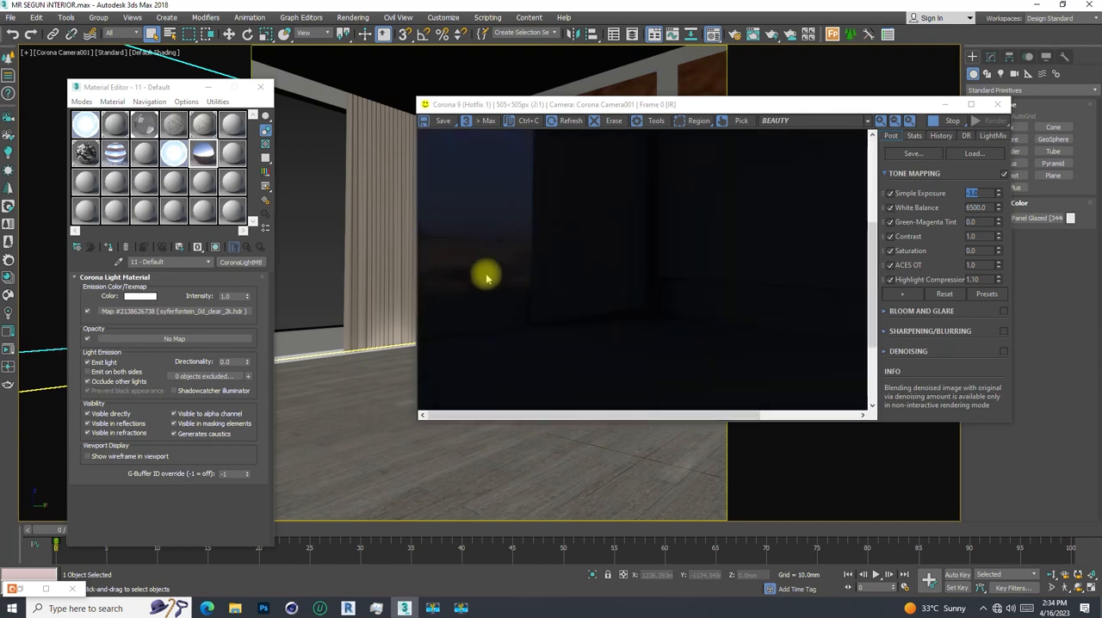
{"action": "scroll", "coordinate": [516, 258], "scroll_direction": "down", "scroll_amount": 1}
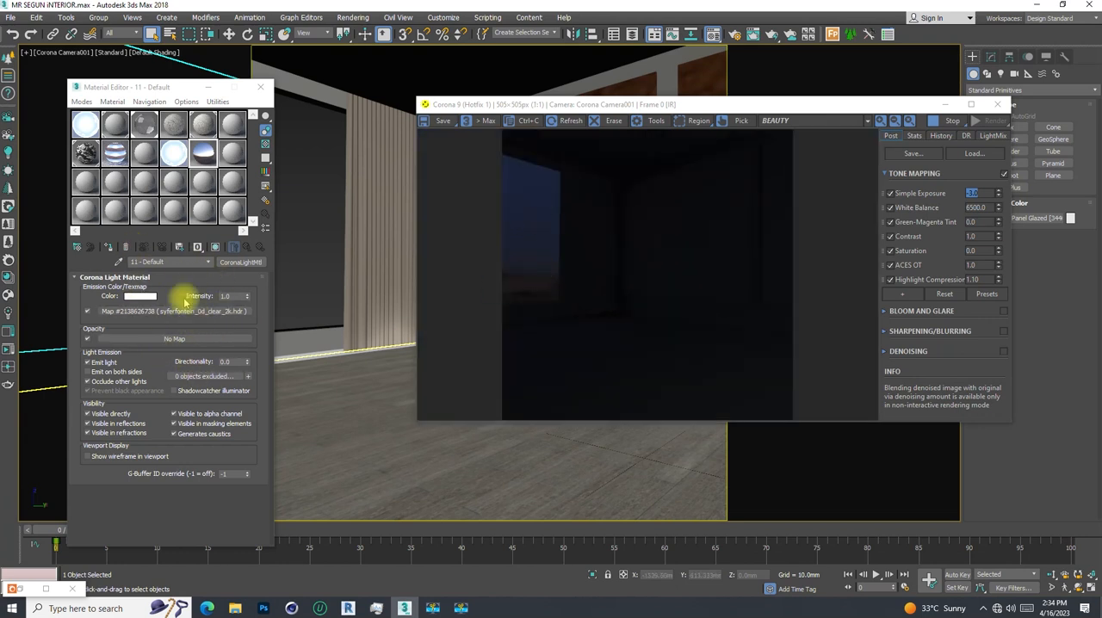
{"action": "left_click", "coordinate": [147, 311]}
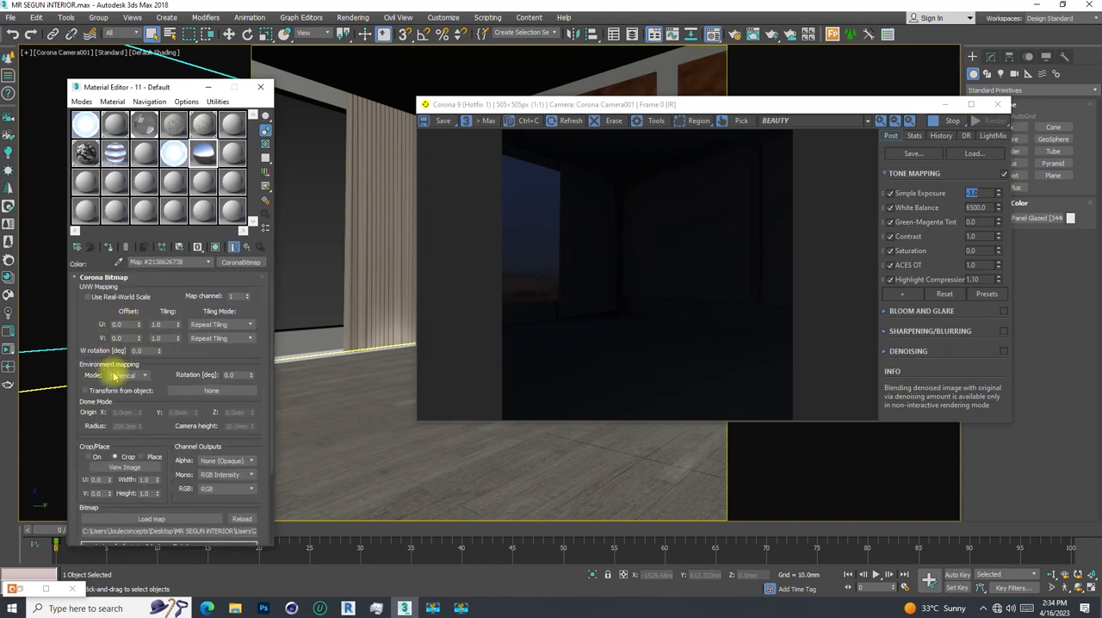
{"action": "scroll", "coordinate": [90, 317], "scroll_direction": "down", "scroll_amount": 3}
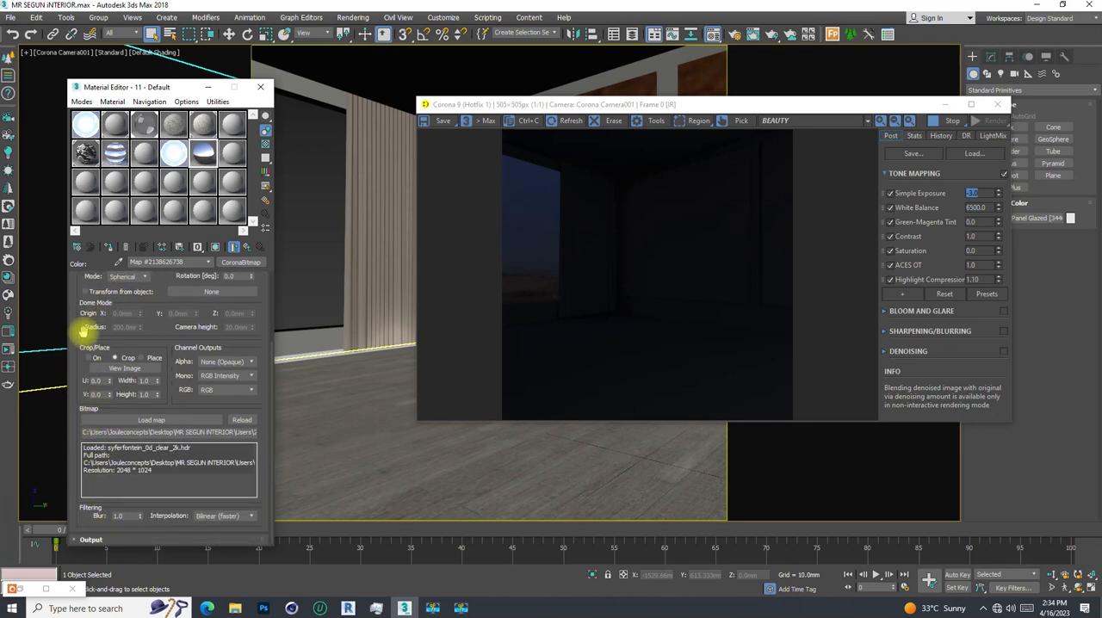
{"action": "scroll", "coordinate": [82, 334], "scroll_direction": "up", "scroll_amount": 3}
{"action": "scroll", "coordinate": [83, 336], "scroll_direction": "up", "scroll_amount": 1}
{"action": "left_click", "coordinate": [76, 278]}
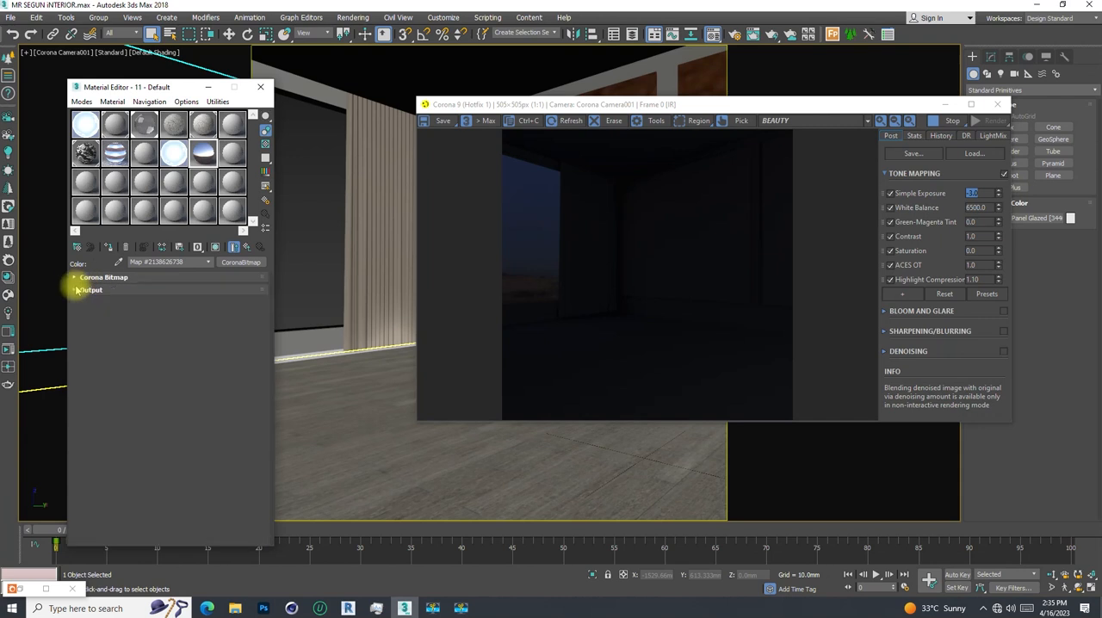
{"action": "left_click", "coordinate": [76, 290]}
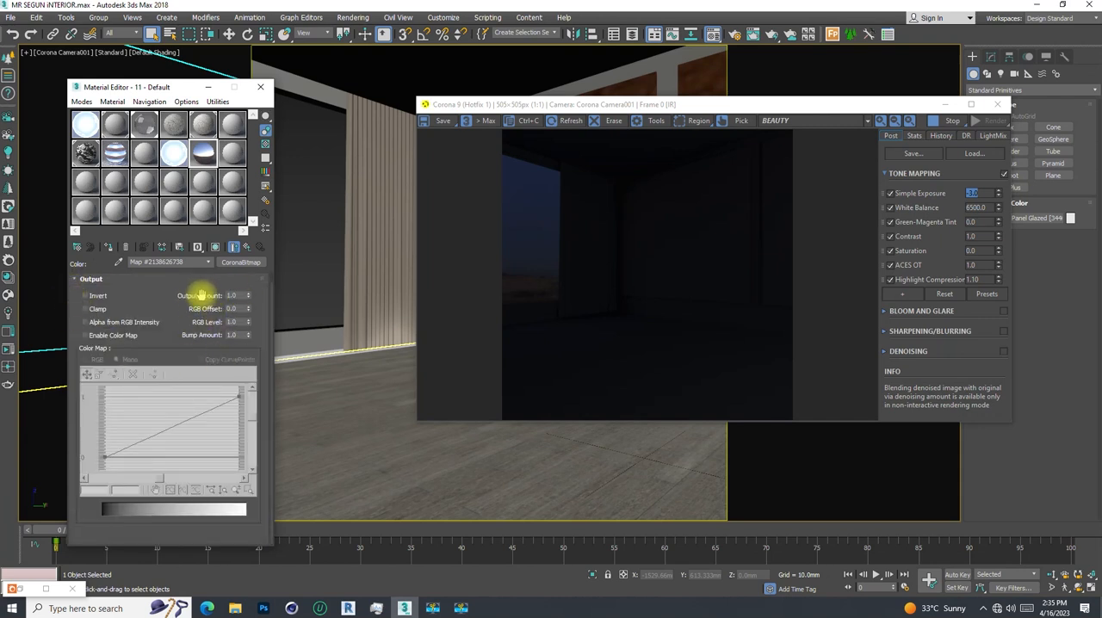
{"action": "double_click", "coordinate": [230, 295]}
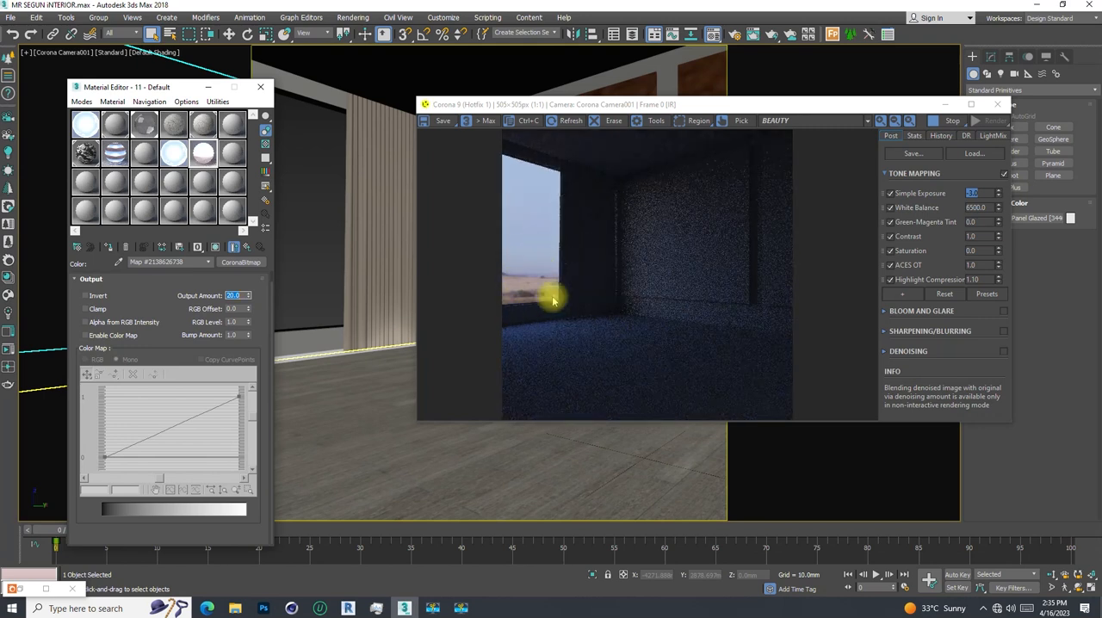
{"action": "type", "text": "0"}
{"action": "key", "text": "Return"}
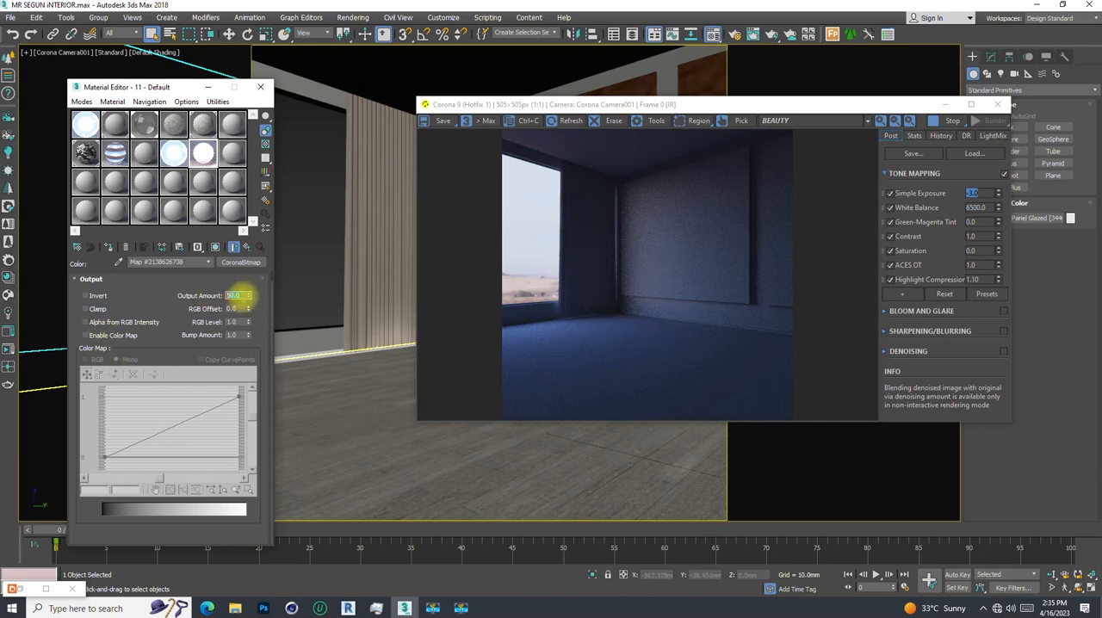
- Set the HDRI map's Output Amount to 10
{"action": "left_click", "coordinate": [244, 298]}
{"action": "type", "text": "10"}
{"action": "key", "text": "Return"}
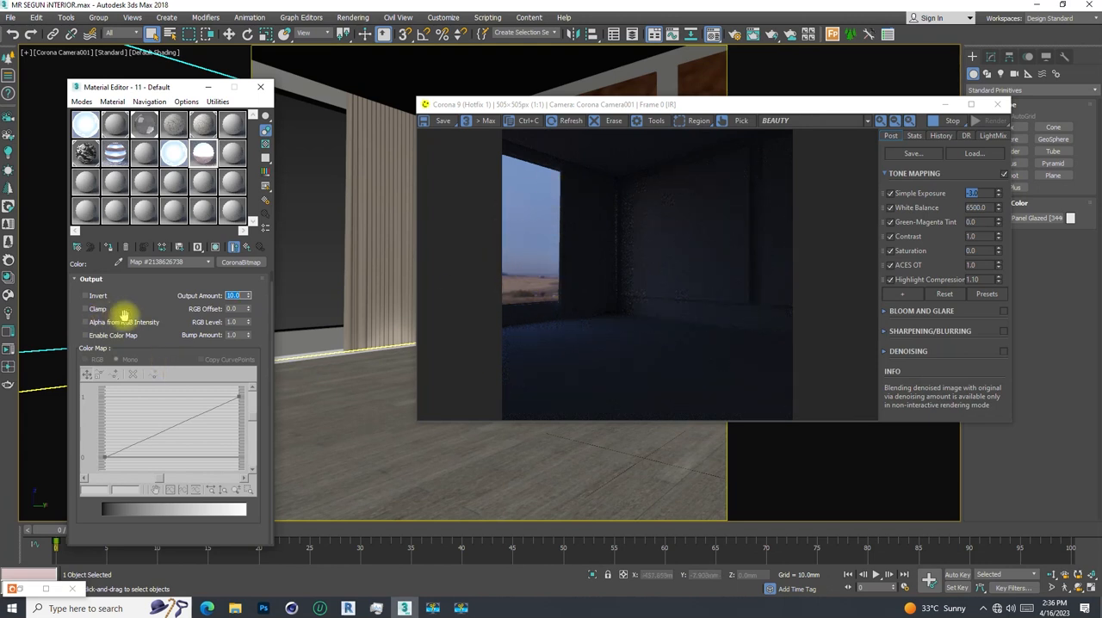
- Shift the HDRI map's U offset in the Corona Bitmap settings to 0.4, 0.25 and 0.86 to rotate the environment
{"action": "scroll", "coordinate": [117, 324], "scroll_direction": "up", "scroll_amount": 1}
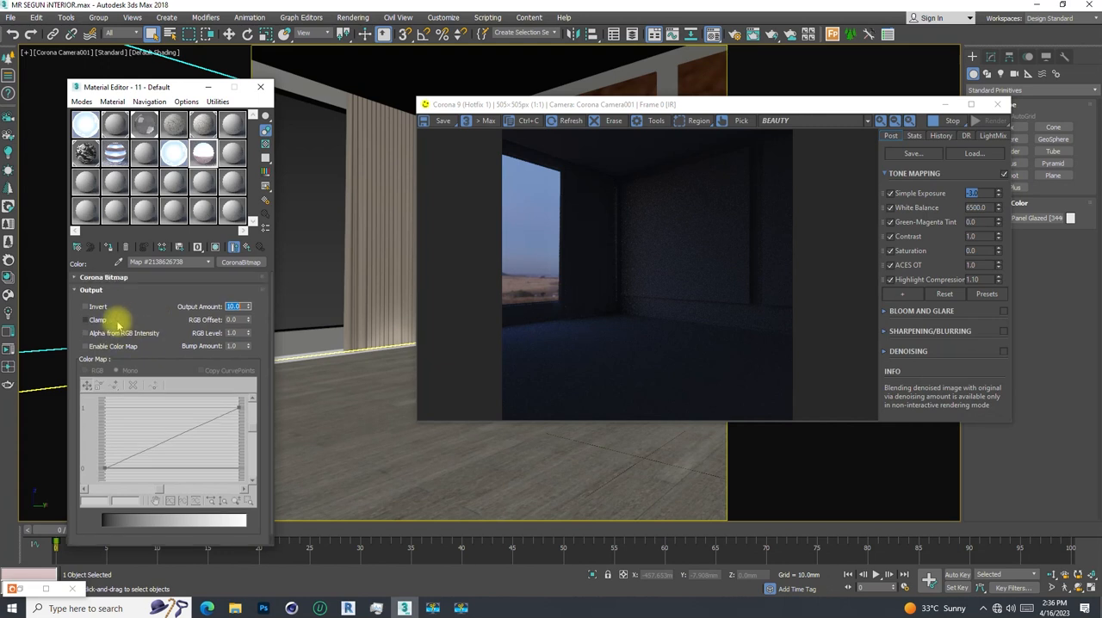
{"action": "left_click", "coordinate": [82, 291]}
{"action": "left_click", "coordinate": [76, 277]}
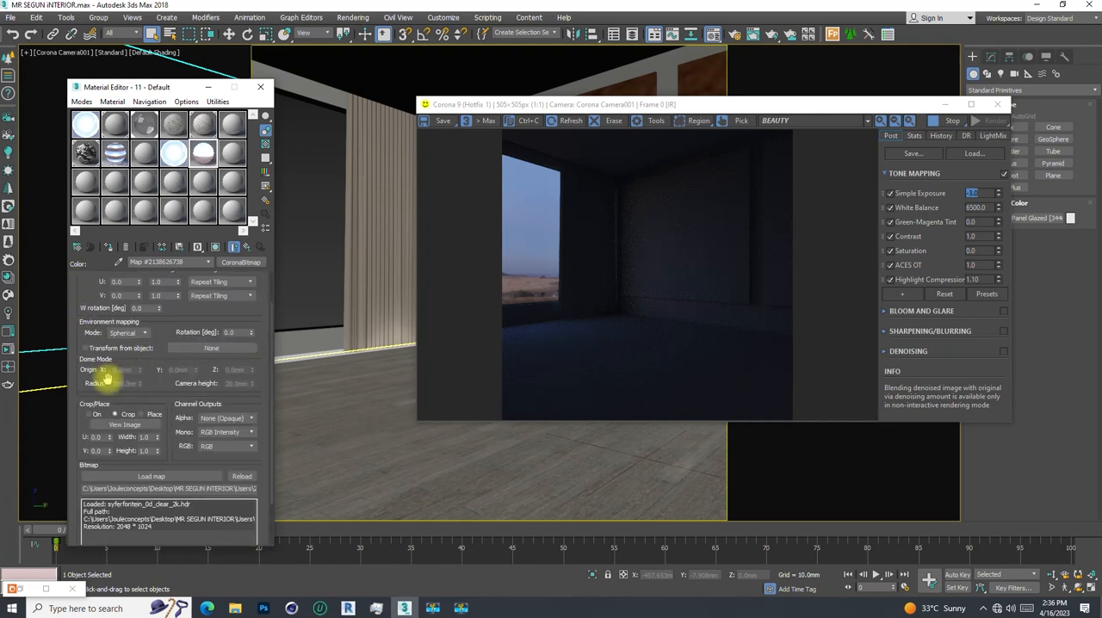
{"action": "scroll", "coordinate": [94, 302], "scroll_direction": "up", "scroll_amount": 1}
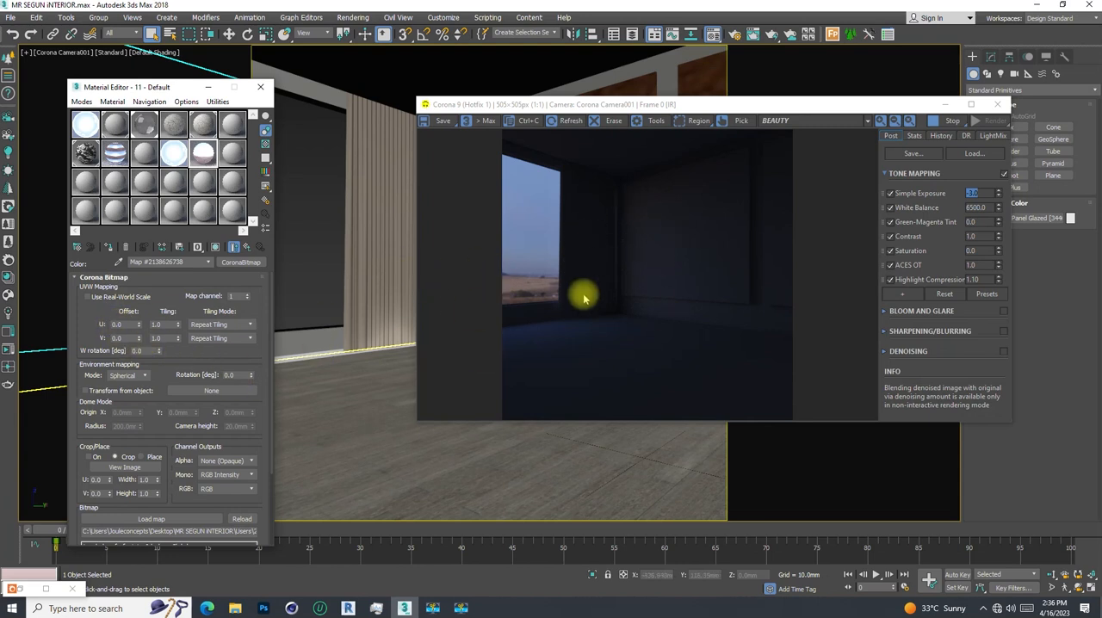
{"action": "left_click_drag", "start_coordinate": [139, 327], "coordinate": [140, 300]}
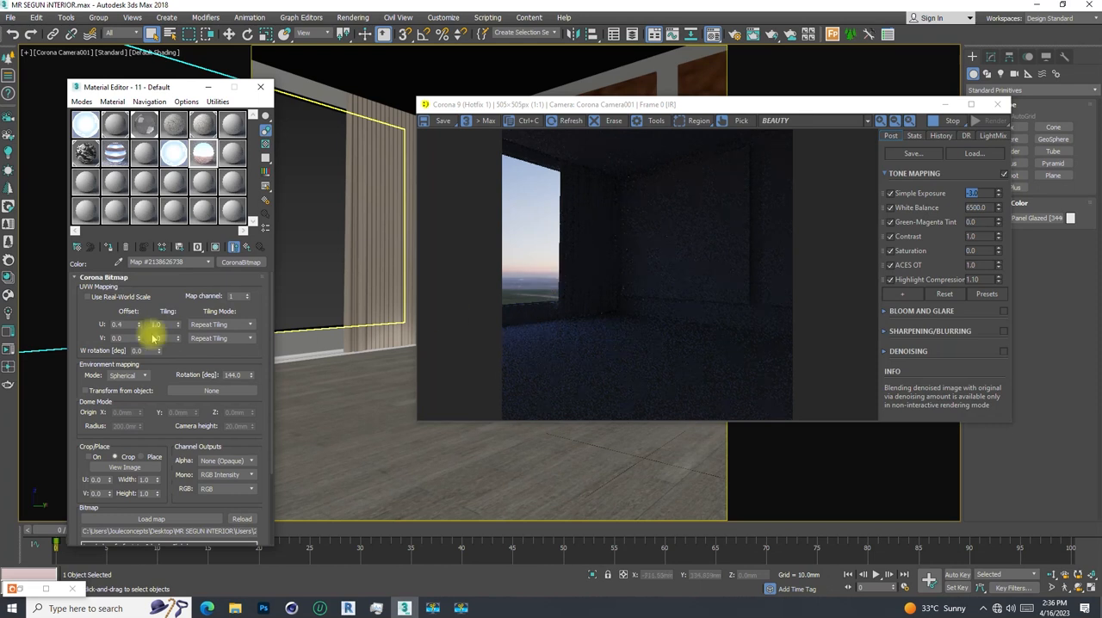
{"action": "left_click_drag", "start_coordinate": [143, 320], "coordinate": [152, 327]}
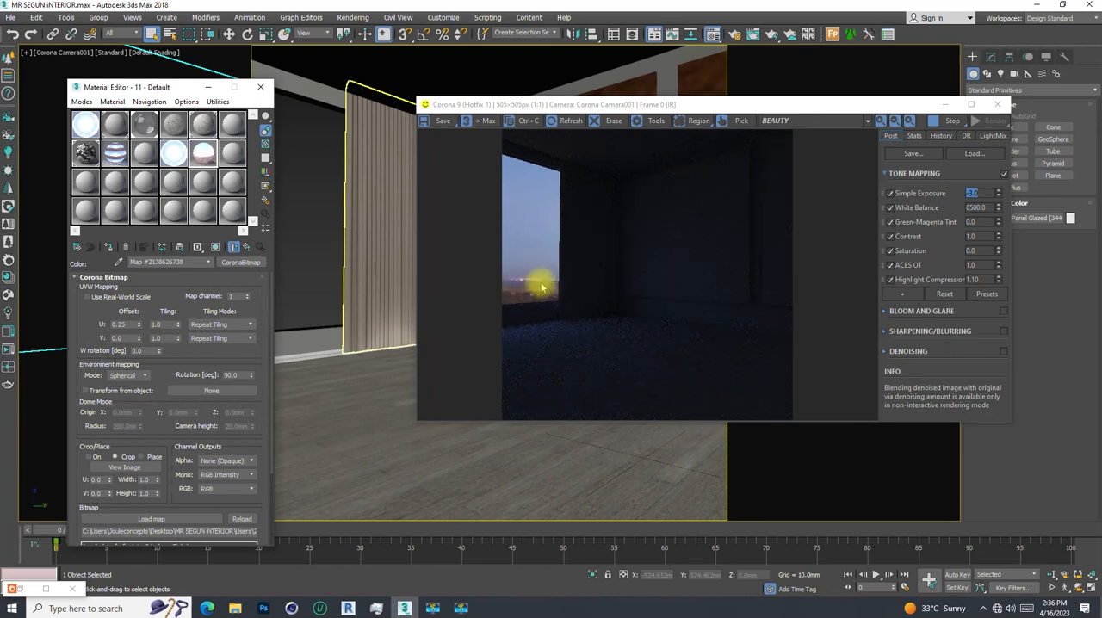
{"action": "mouse_move", "coordinate": [138, 329]}
{"action": "left_mouse_down"}
{"action": "mouse_move", "coordinate": [140, 295]}
{"action": "mouse_move", "coordinate": [111, 327]}
{"action": "mouse_move", "coordinate": [129, 329]}
{"action": "left_mouse_up"}
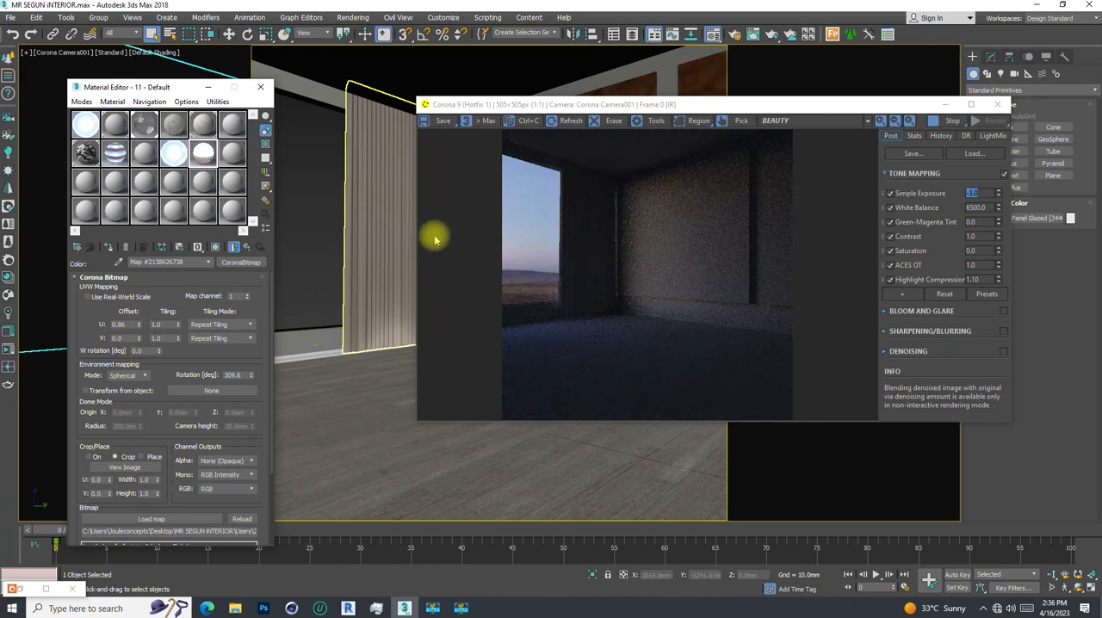
- Raise the HDRI map's U offset through 1.06, 1.378 and 1.543 to 1.976, comparing the view through the window
{"action": "left_click_drag", "start_coordinate": [139, 328], "coordinate": [140, 307]}
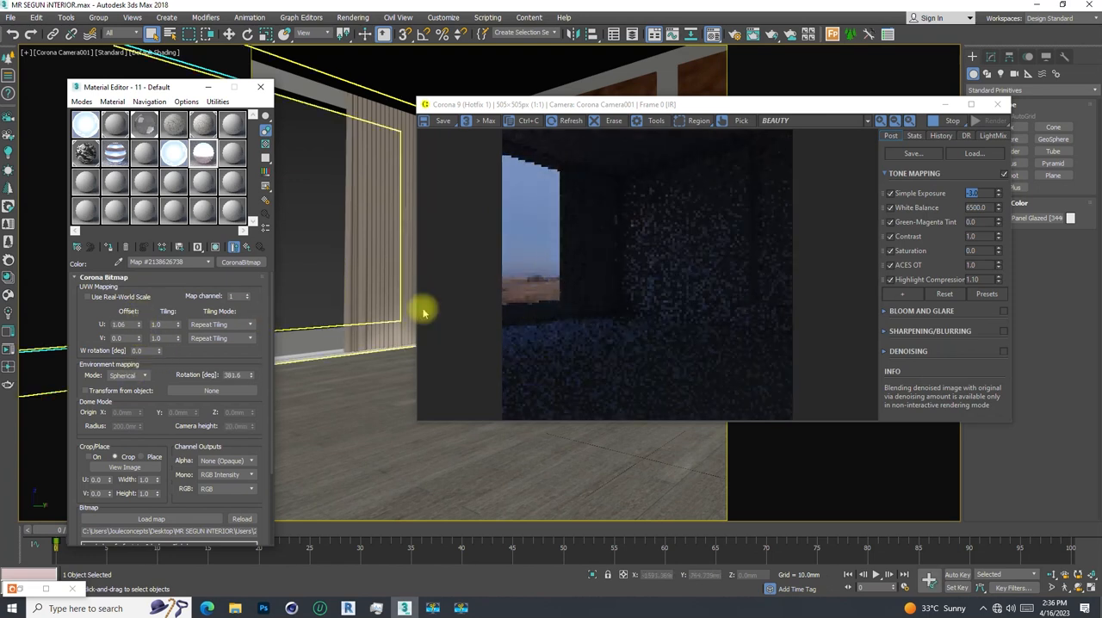
{"action": "left_click_drag", "start_coordinate": [142, 328], "coordinate": [167, 308]}
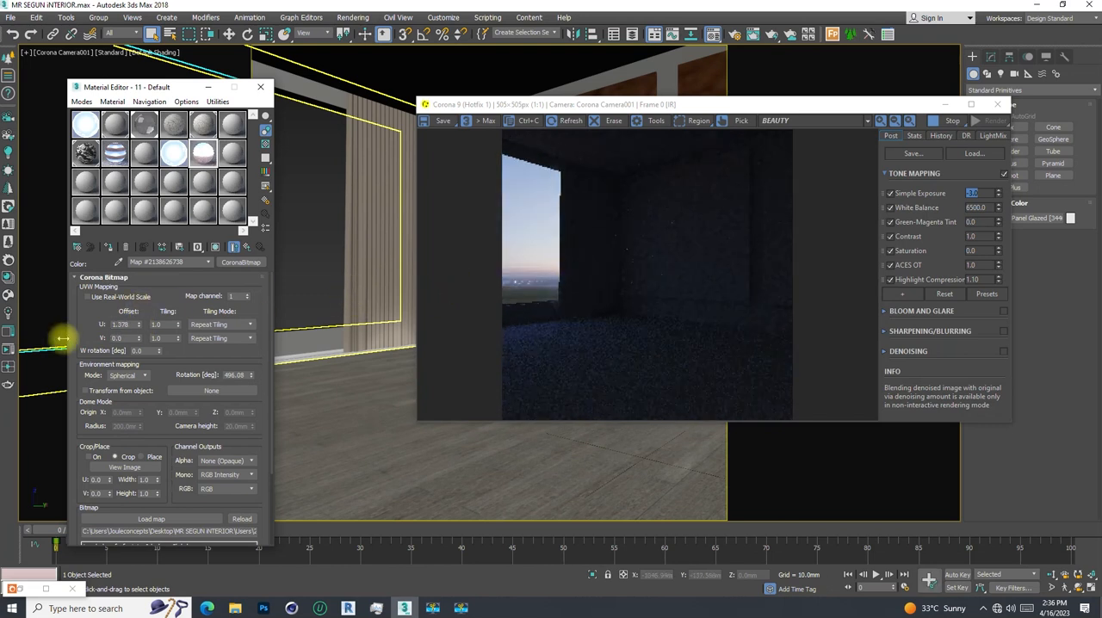
{"action": "left_click_drag", "start_coordinate": [137, 328], "coordinate": [135, 312]}
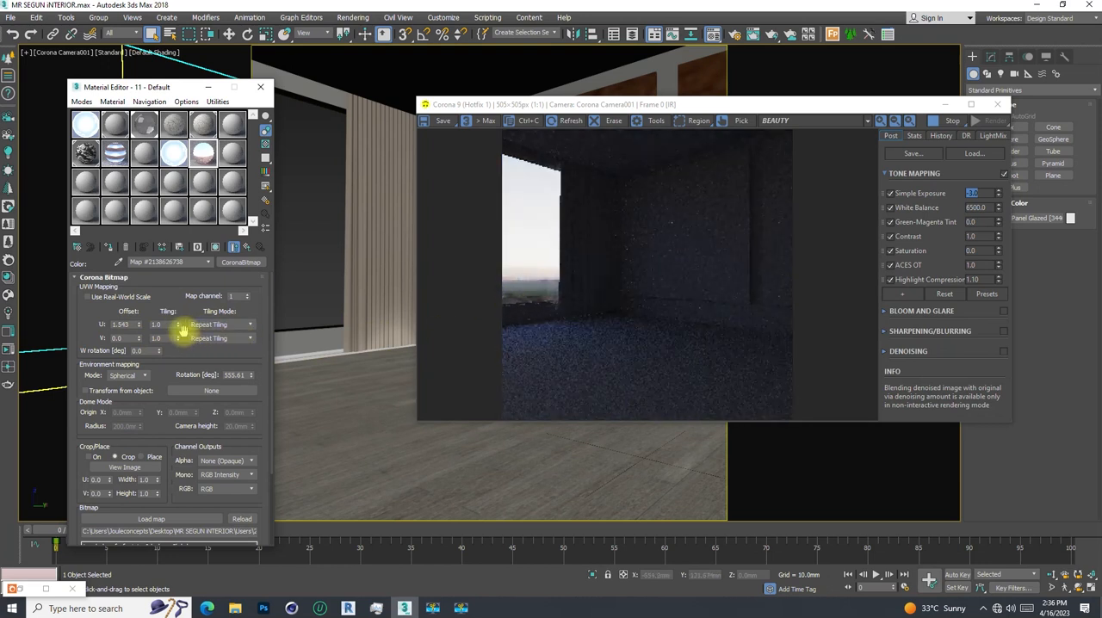
{"action": "left_click_drag", "start_coordinate": [140, 328], "coordinate": [141, 307]}
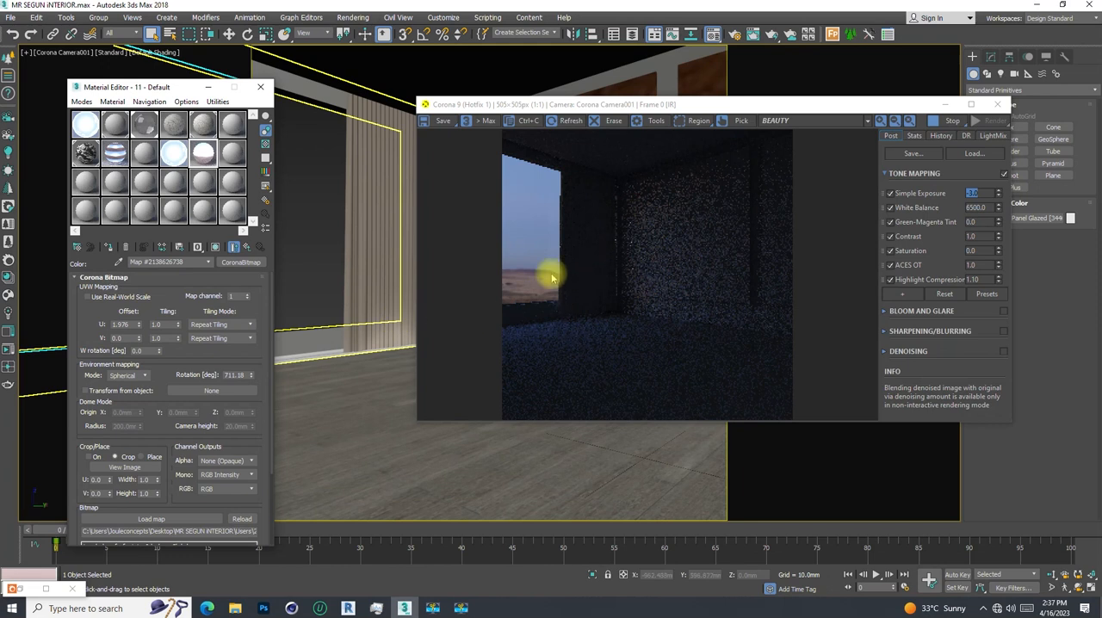
- Lower the HDRI map's U offset through 1.541, 1.094 and 1.062 to 1.051, comparing the view through the window
{"action": "left_click_drag", "start_coordinate": [140, 327], "coordinate": [140, 348]}
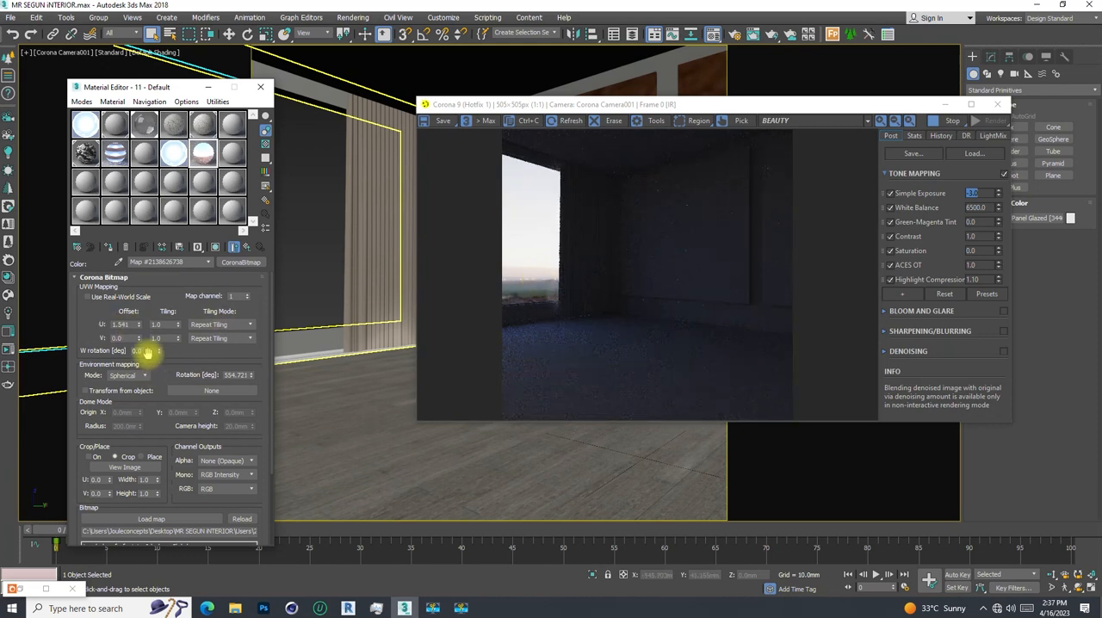
{"action": "left_click_drag", "start_coordinate": [139, 327], "coordinate": [139, 344]}
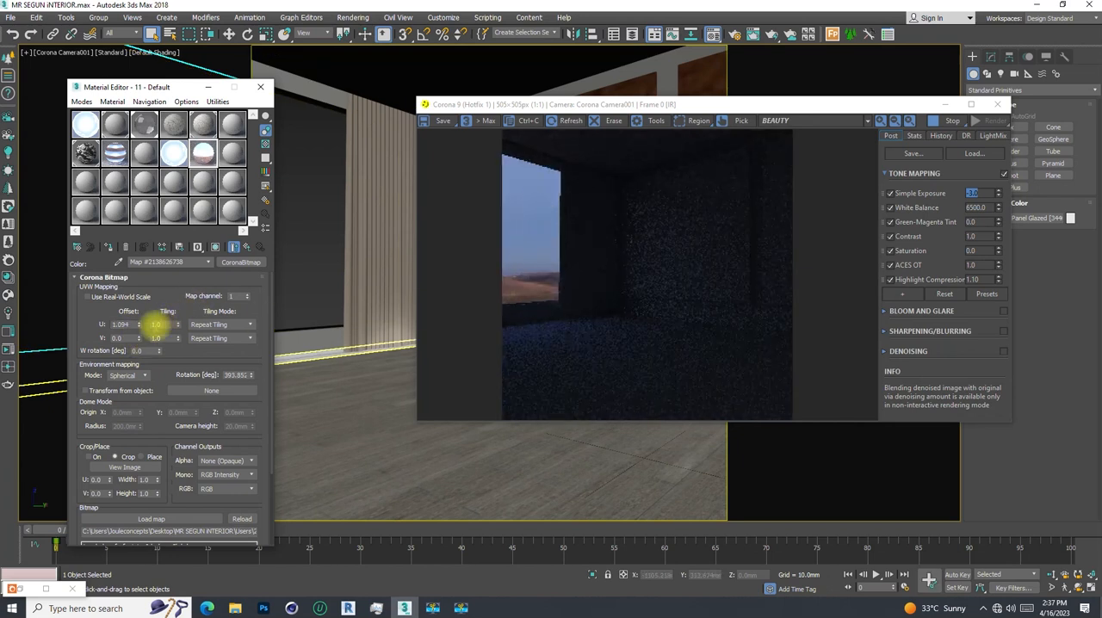
{"action": "left_click_drag", "start_coordinate": [141, 328], "coordinate": [138, 327]}
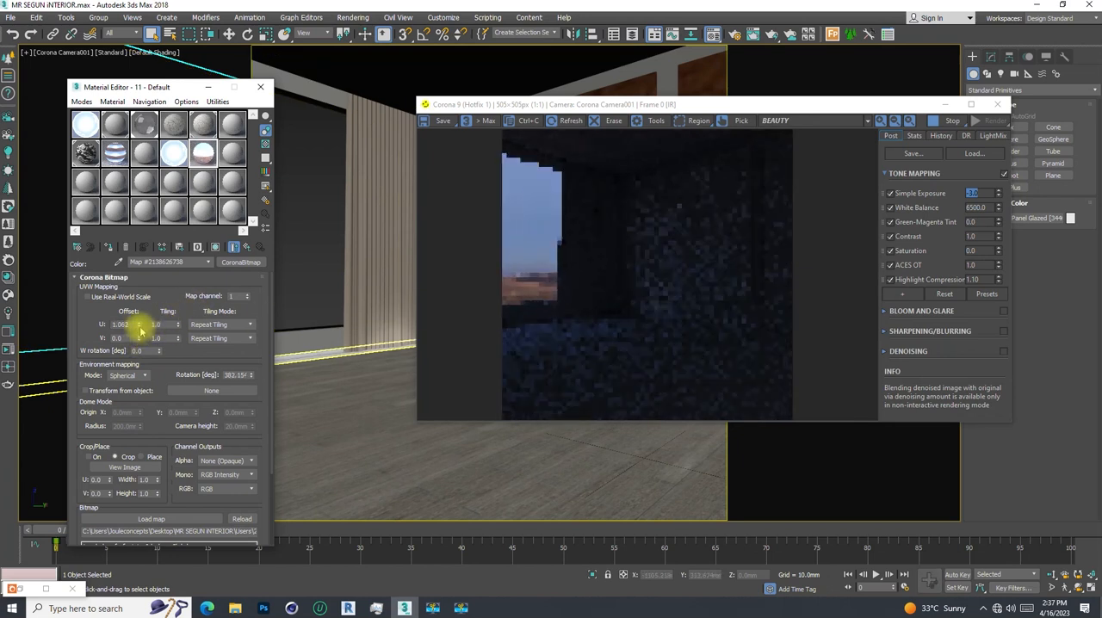
{"action": "left_click", "coordinate": [139, 327]}
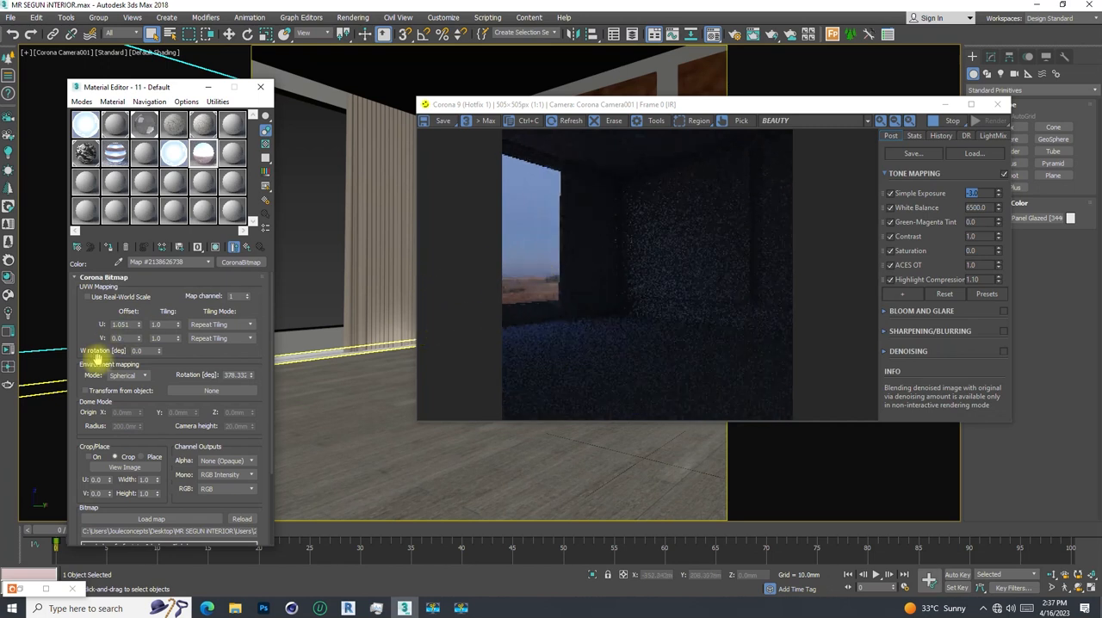
- Raise the HDRI map's U offset in small increments through 1.184 and 1.22 to 1.232, checking the interactive render
{"action": "left_click", "coordinate": [138, 325]}
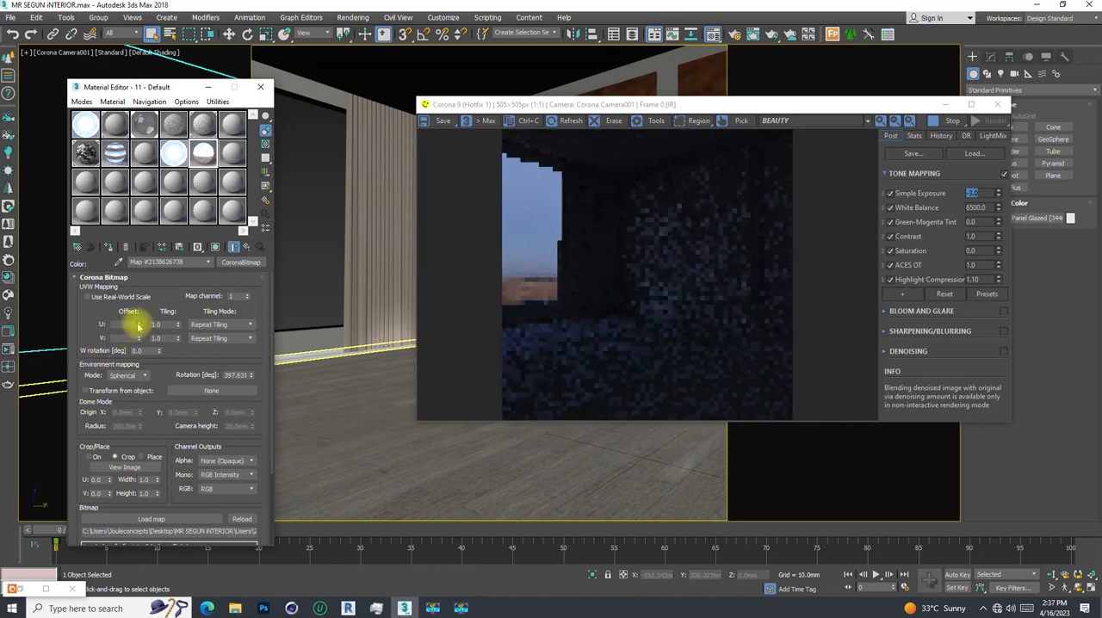
{"action": "left_click", "coordinate": [139, 324]}
{"action": "left_click", "coordinate": [138, 325]}
{"action": "left_click", "coordinate": [138, 324]}
{"action": "left_click", "coordinate": [138, 324]}
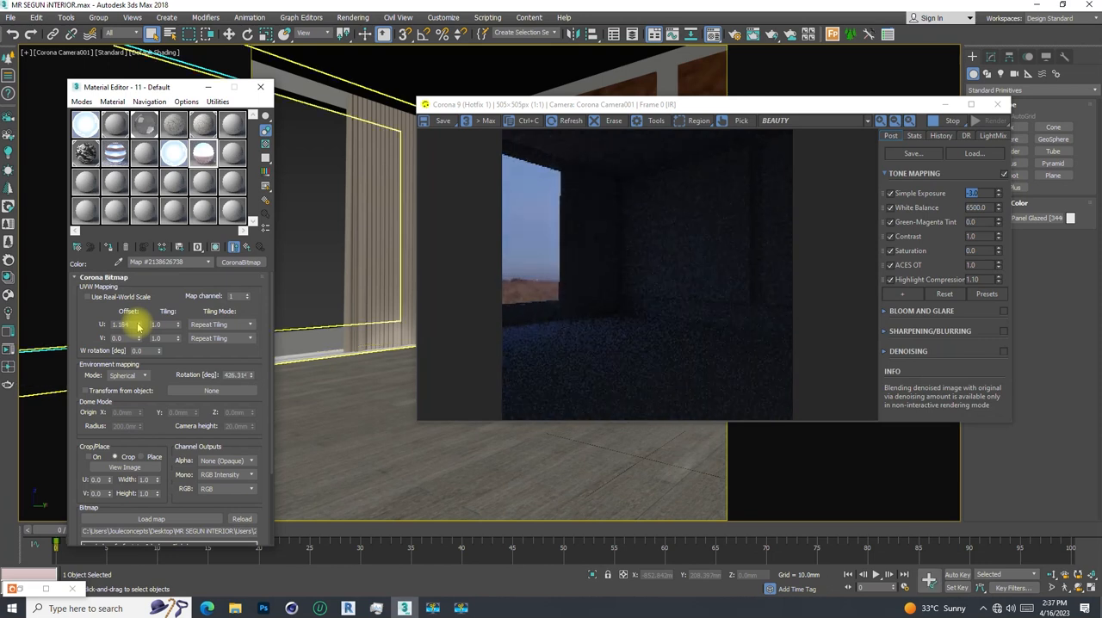
{"action": "left_click", "coordinate": [138, 325]}
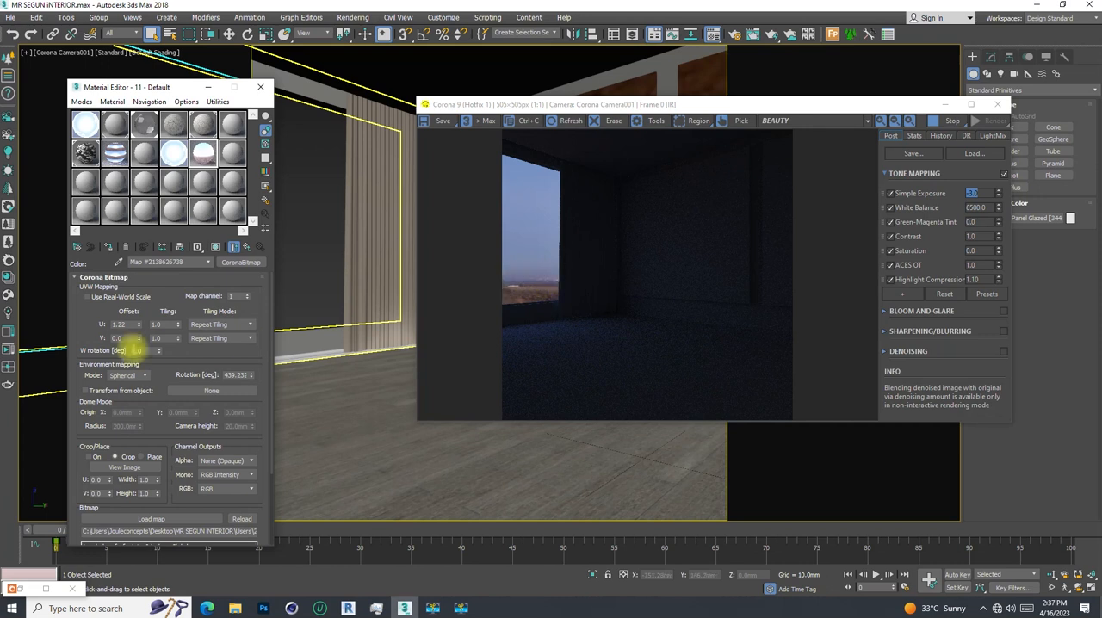
{"action": "left_click_drag", "start_coordinate": [140, 325], "coordinate": [140, 320]}
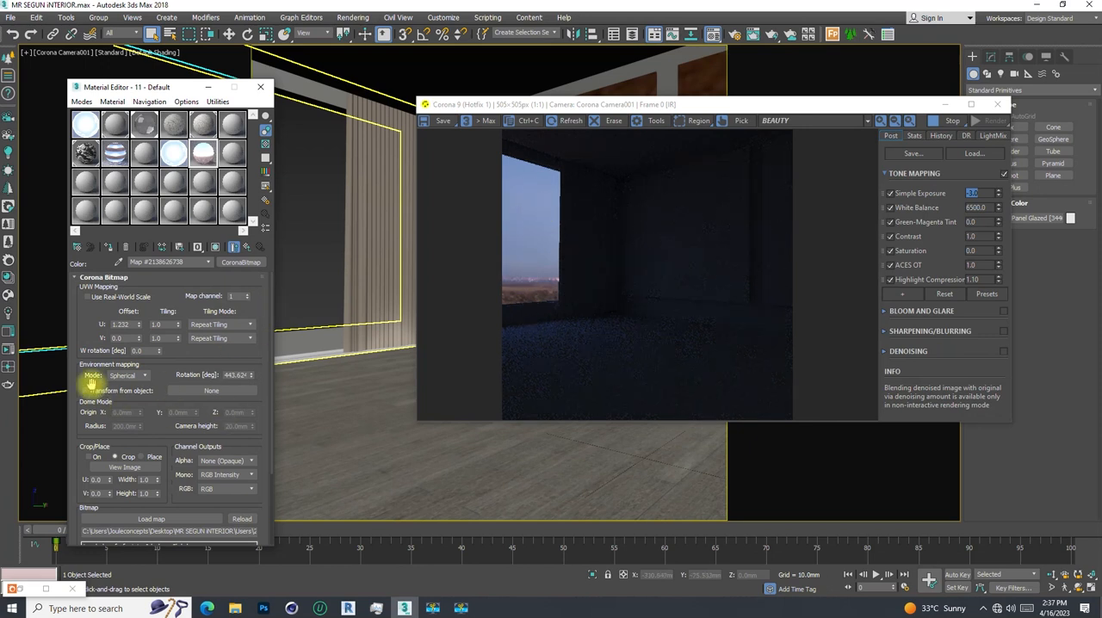
- Set the HDRI map's Output Amount to 8
{"action": "left_click", "coordinate": [76, 277]}
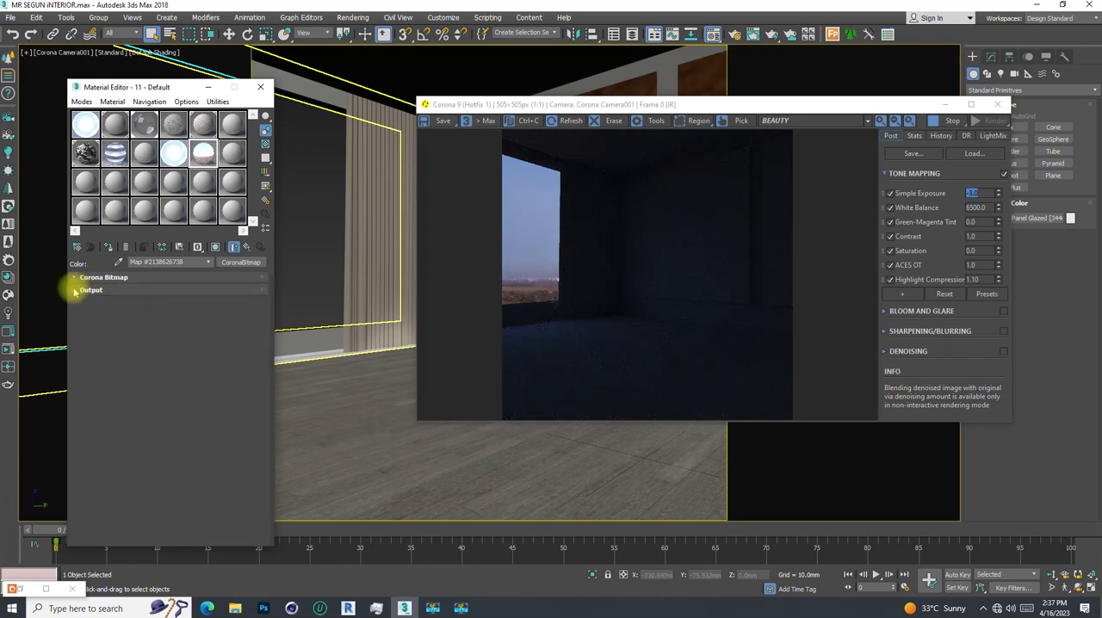
{"action": "left_click", "coordinate": [86, 290]}
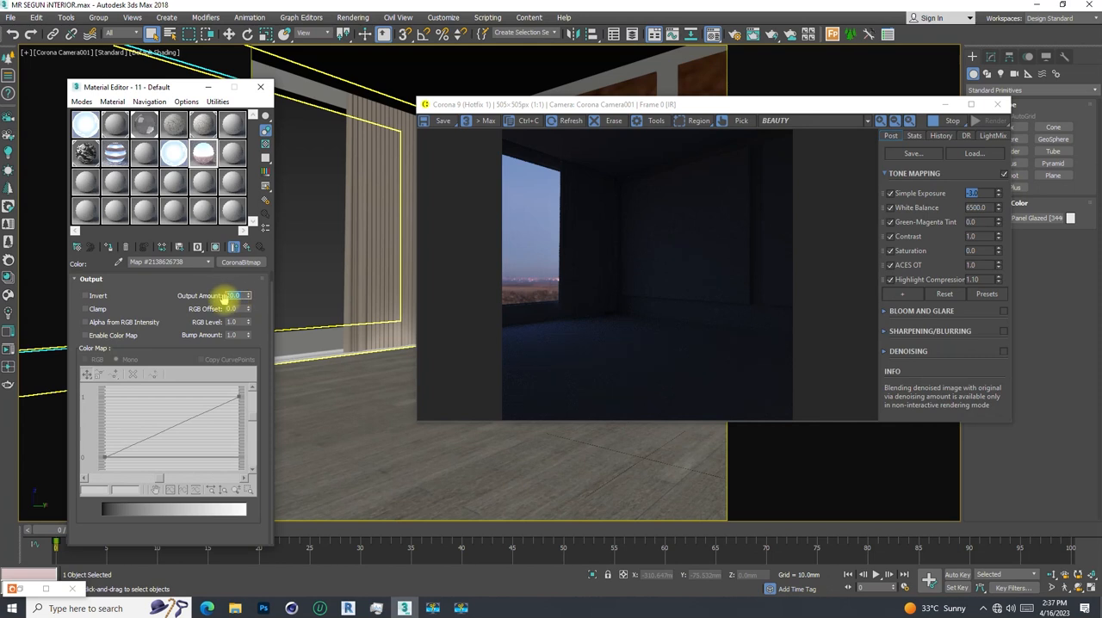
{"action": "left_click", "coordinate": [224, 296]}
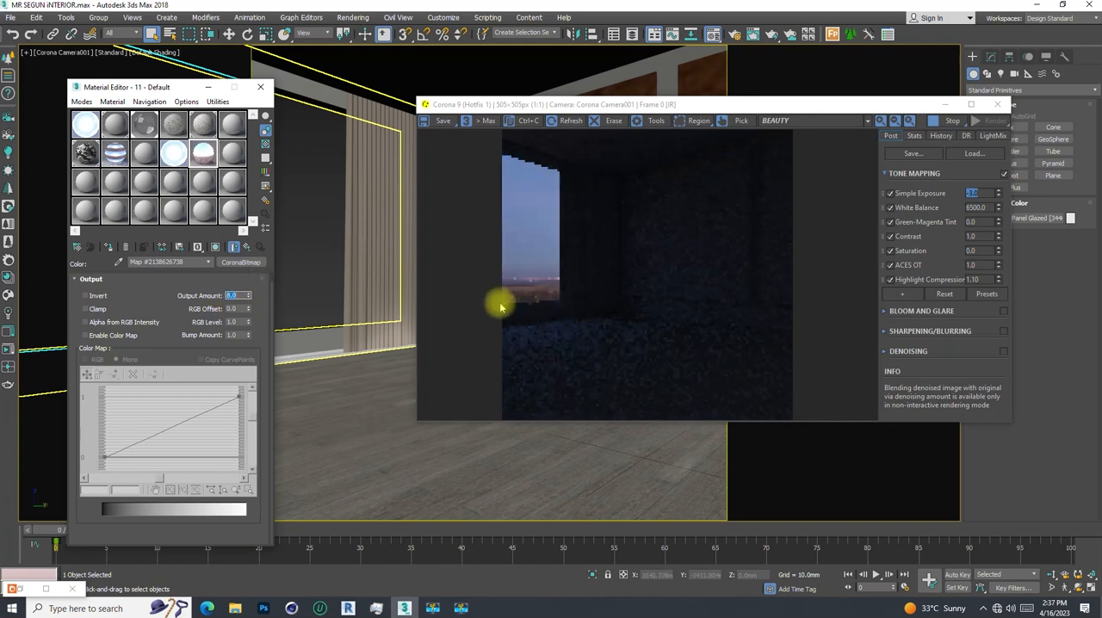
{"action": "type", "text": "8"}
{"action": "key", "text": "Return"}
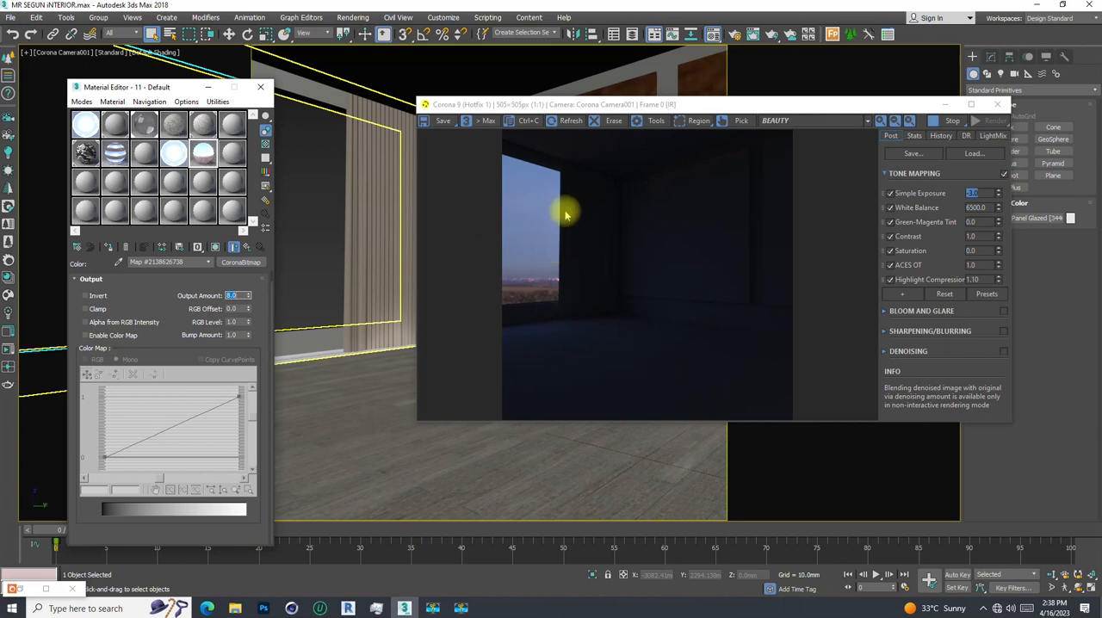
- Stop and minimise the interactive render, and close the Material Editor
{"action": "left_click", "coordinate": [935, 126]}
{"action": "left_click", "coordinate": [944, 105]}
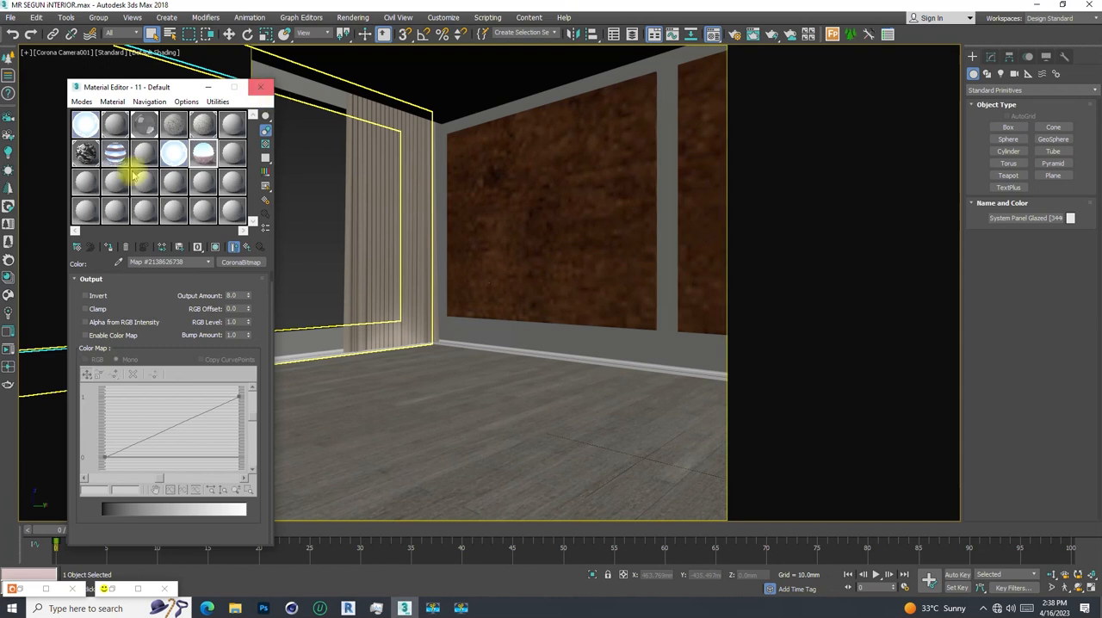
{"action": "left_click", "coordinate": [261, 89]}
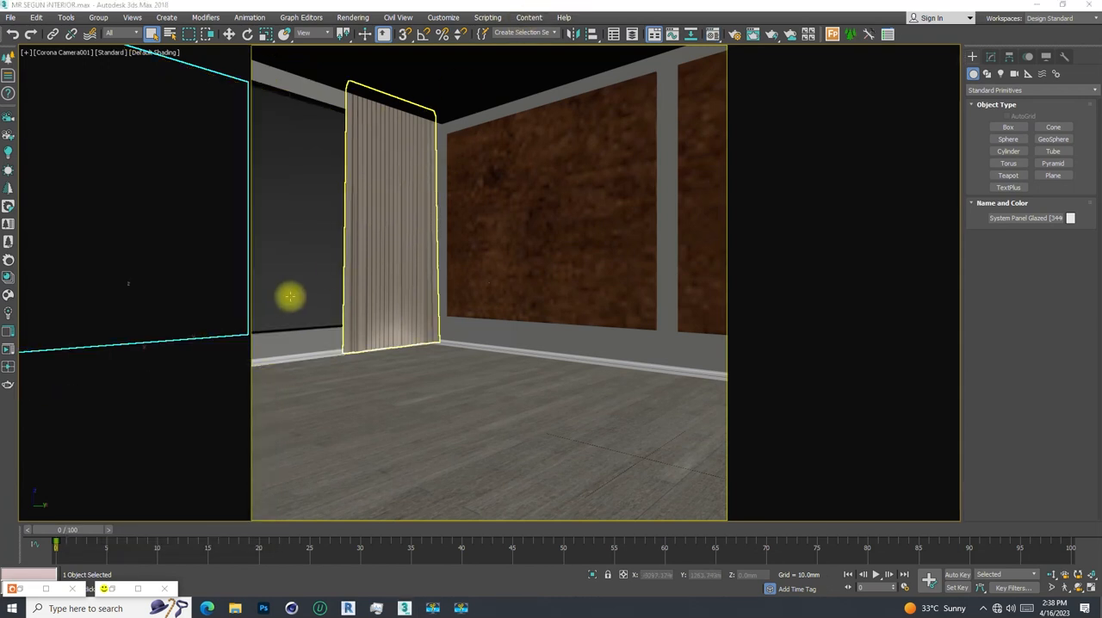
{"action": "left_click", "coordinate": [549, 9]}
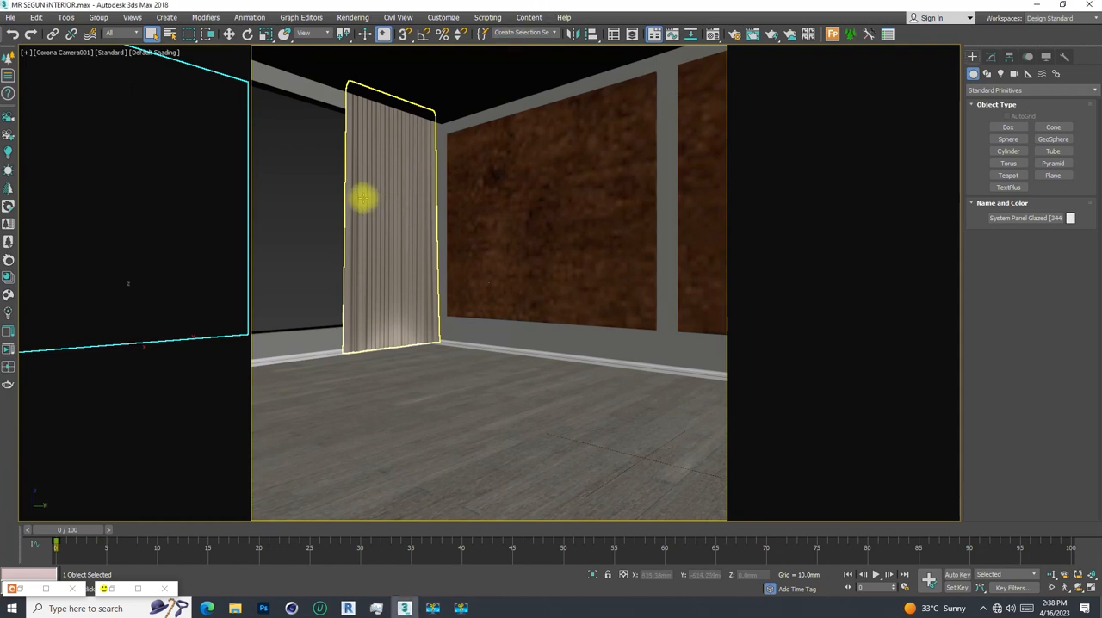
- Switch from the camera view to a perspective view showing the whole room from outside its window wall
{"action": "key", "text": "p"}
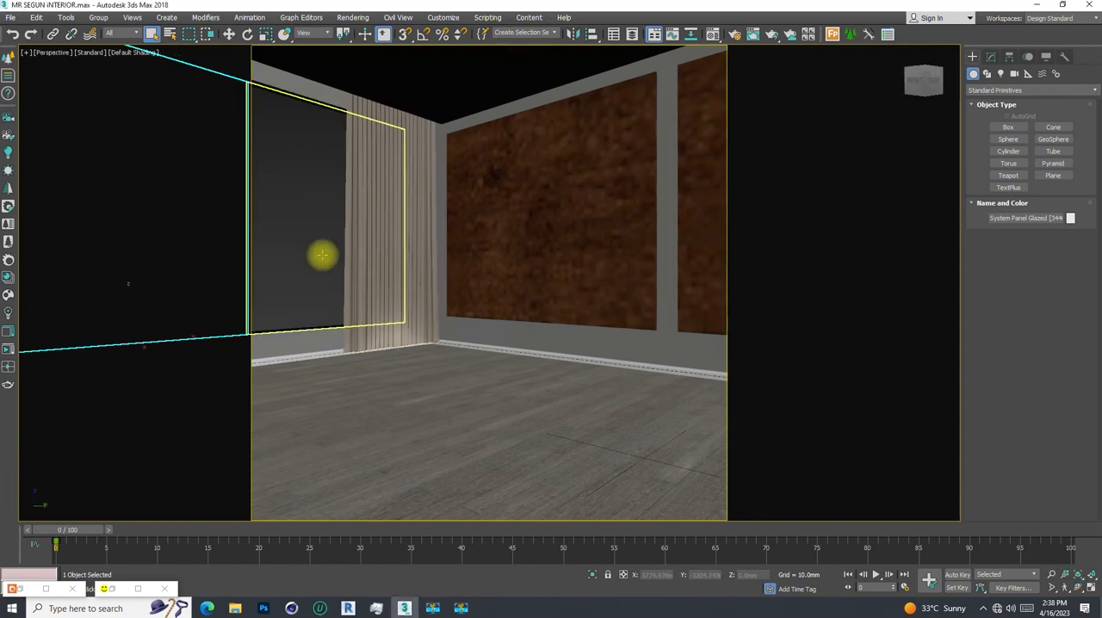
{"action": "scroll", "coordinate": [323, 261], "scroll_direction": "down", "scroll_amount": 10}
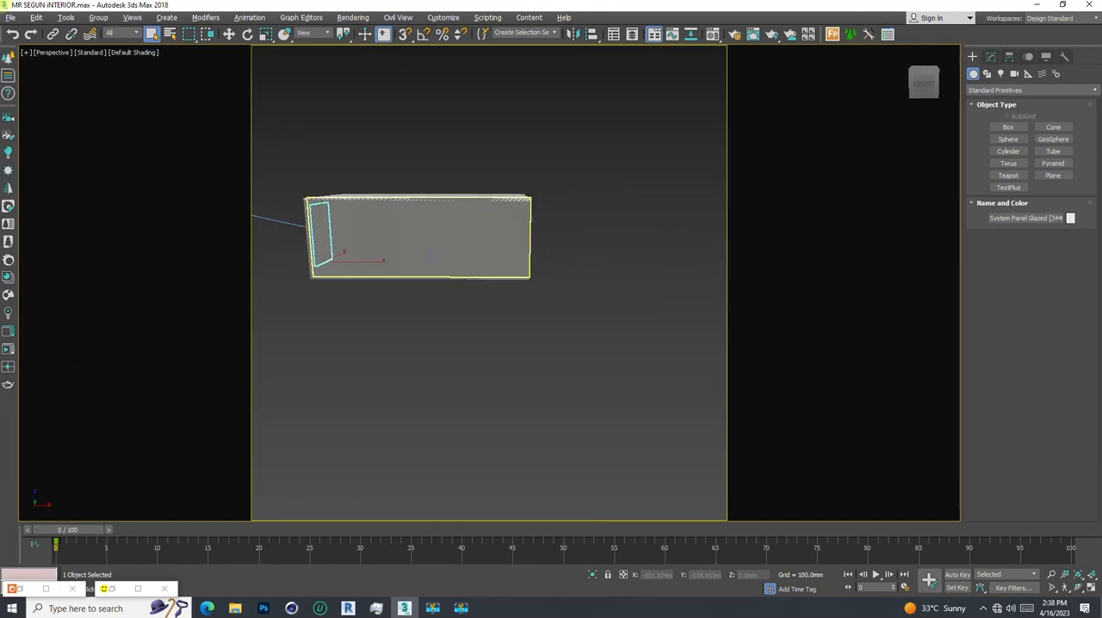
{"action": "middle_click_drag", "start_coordinate": [347, 257], "coordinate": [433, 281], "text": "alt"}
{"action": "scroll", "coordinate": [358, 256], "scroll_direction": "down", "scroll_amount": 3}
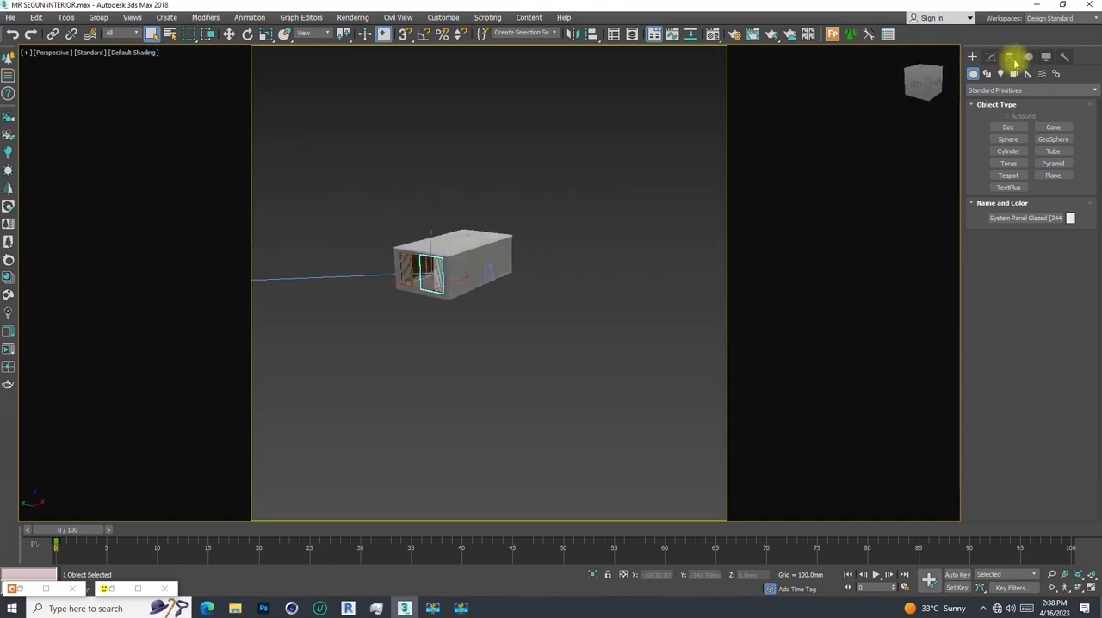
- Bring up the Corona light types for creating a new light
{"action": "left_click", "coordinate": [1000, 73]}
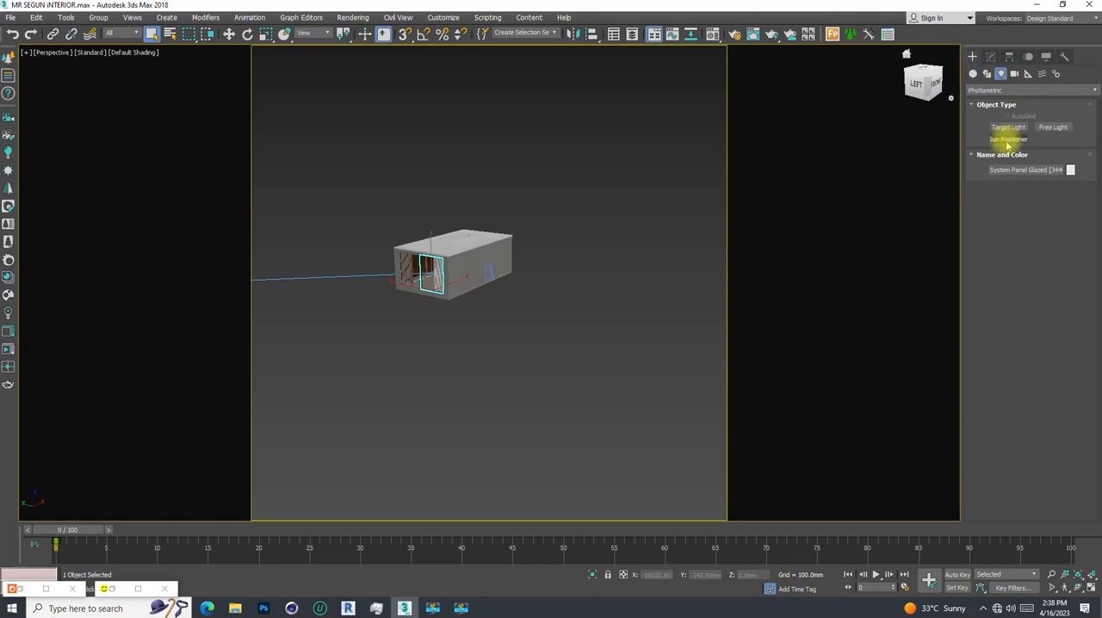
{"action": "left_click", "coordinate": [1013, 91]}
{"action": "left_click", "coordinate": [979, 123]}
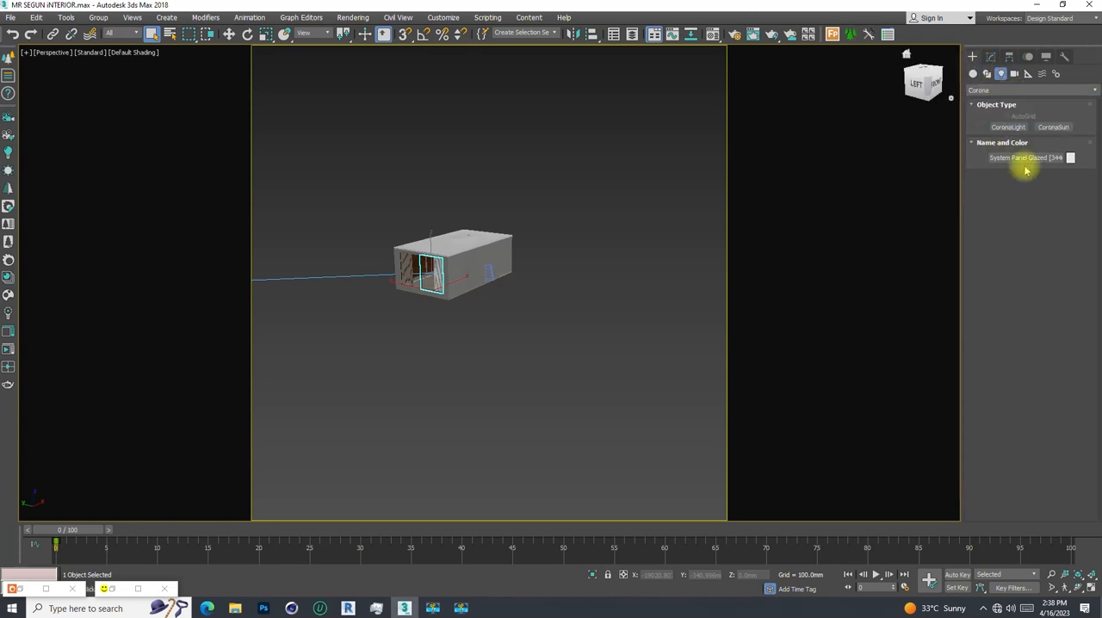
{"action": "left_click", "coordinate": [1007, 126]}
{"action": "left_click", "coordinate": [388, 310]}
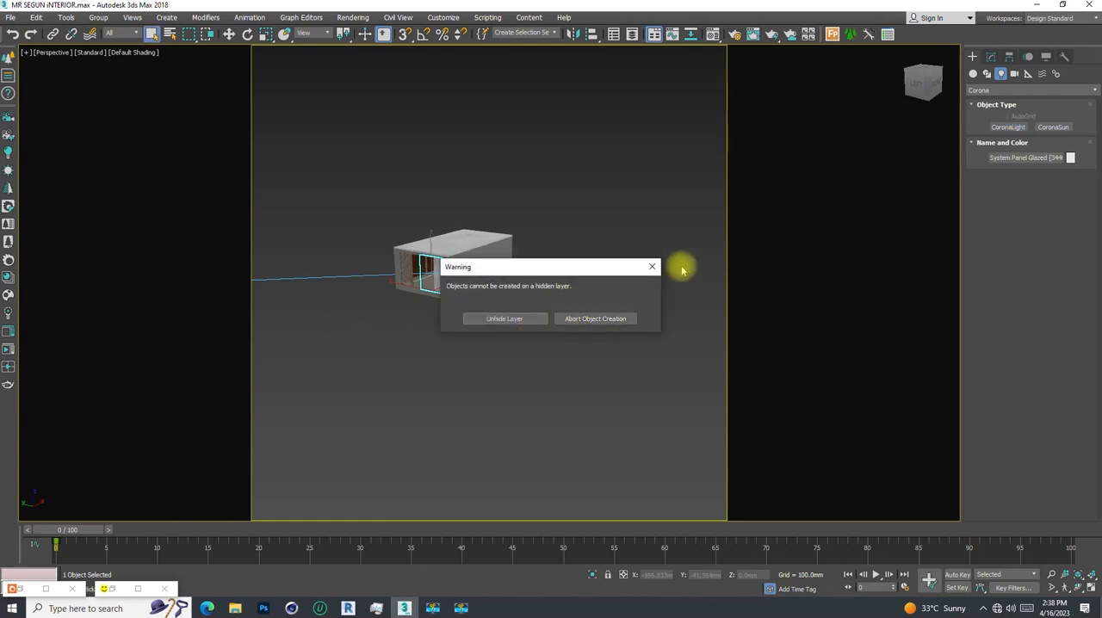
{"action": "left_click", "coordinate": [654, 267]}
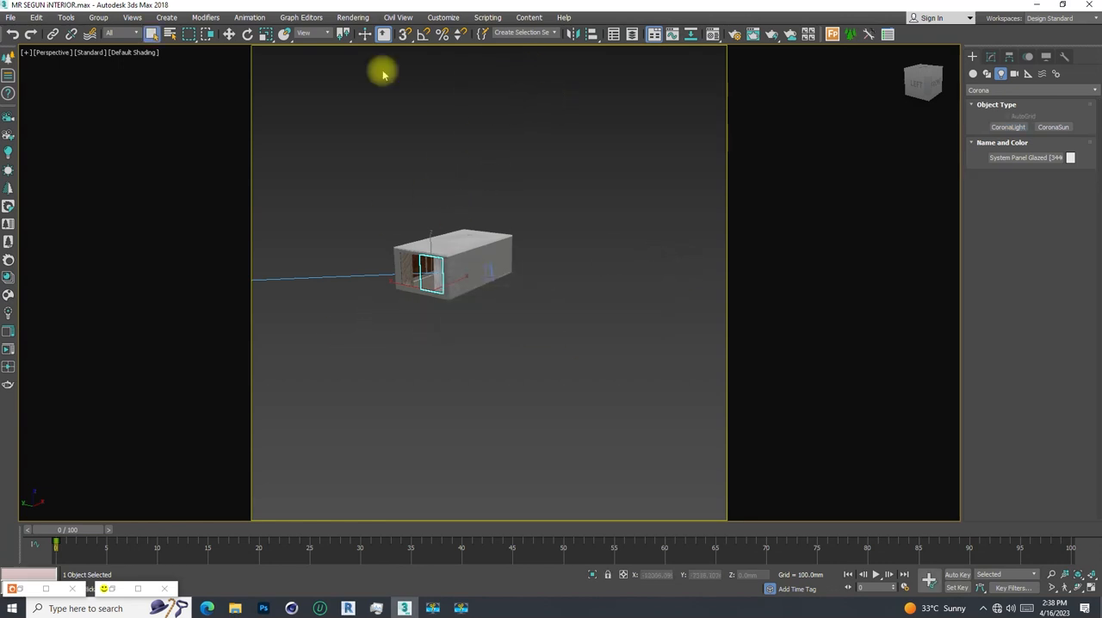
- Make 0 (default) the active layer in the Layer Explorer
{"action": "left_click", "coordinate": [632, 35]}
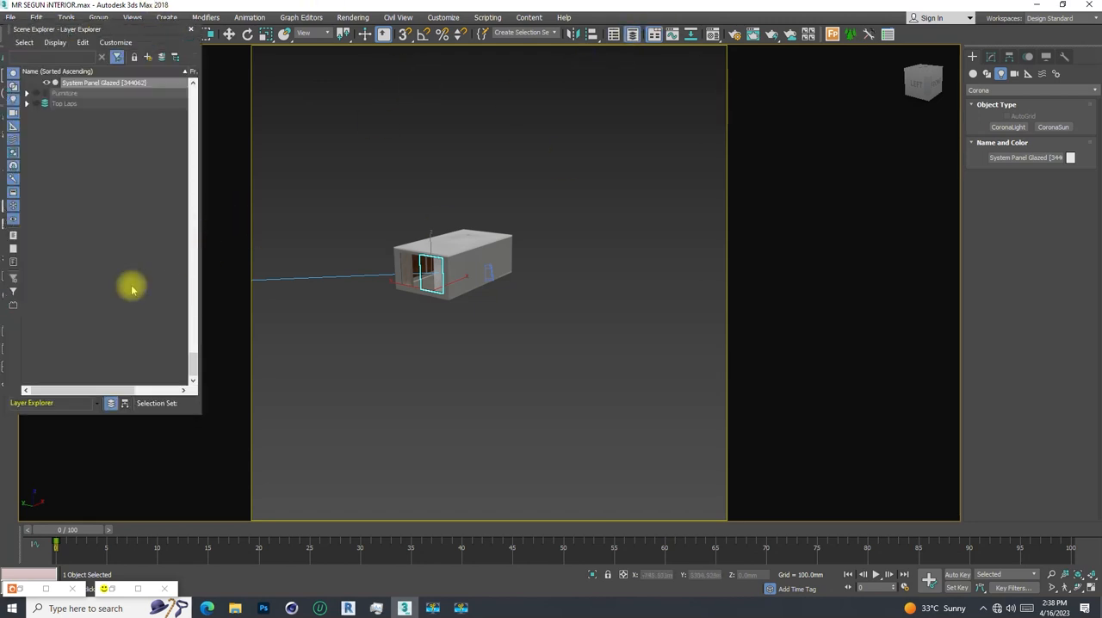
{"action": "left_click", "coordinate": [61, 111]}
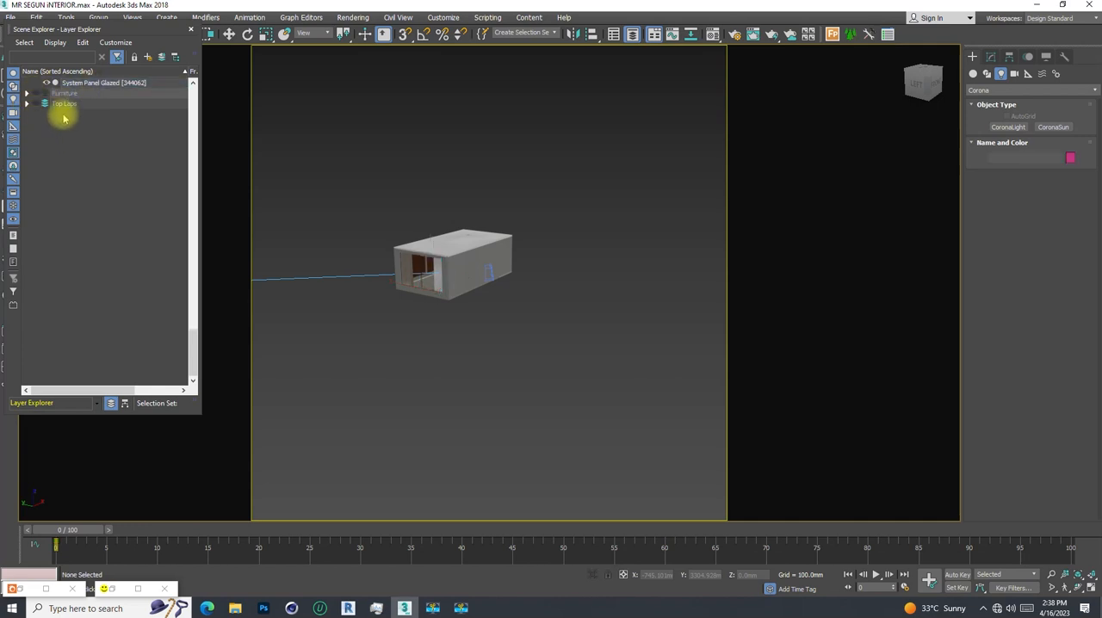
{"action": "scroll", "coordinate": [61, 115], "scroll_direction": "up", "scroll_amount": 5}
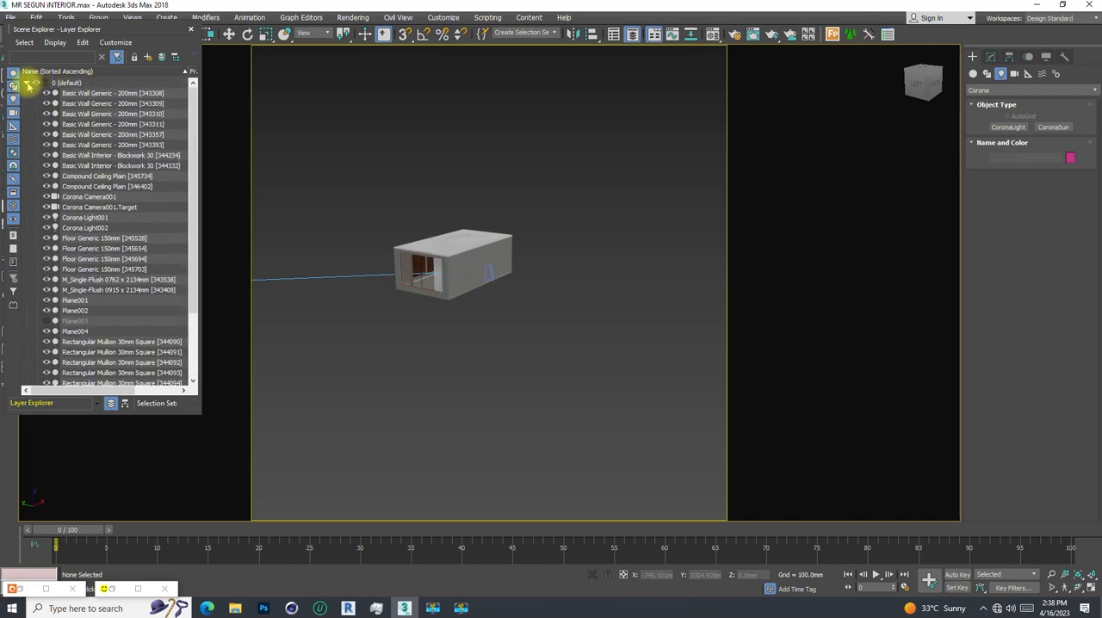
{"action": "left_click", "coordinate": [28, 83]}
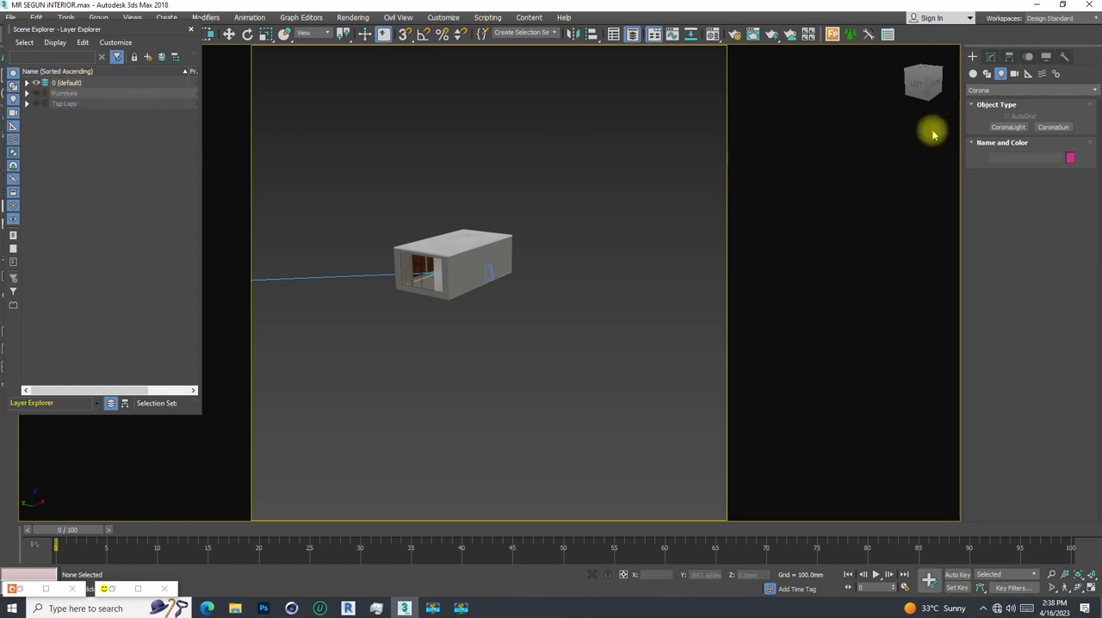
- Create a CoronaLight on the ground outside, in front of the building's window wall
{"action": "left_click", "coordinate": [1009, 128]}
{"action": "left_click", "coordinate": [407, 315]}
{"action": "right_click", "coordinate": [429, 343]}
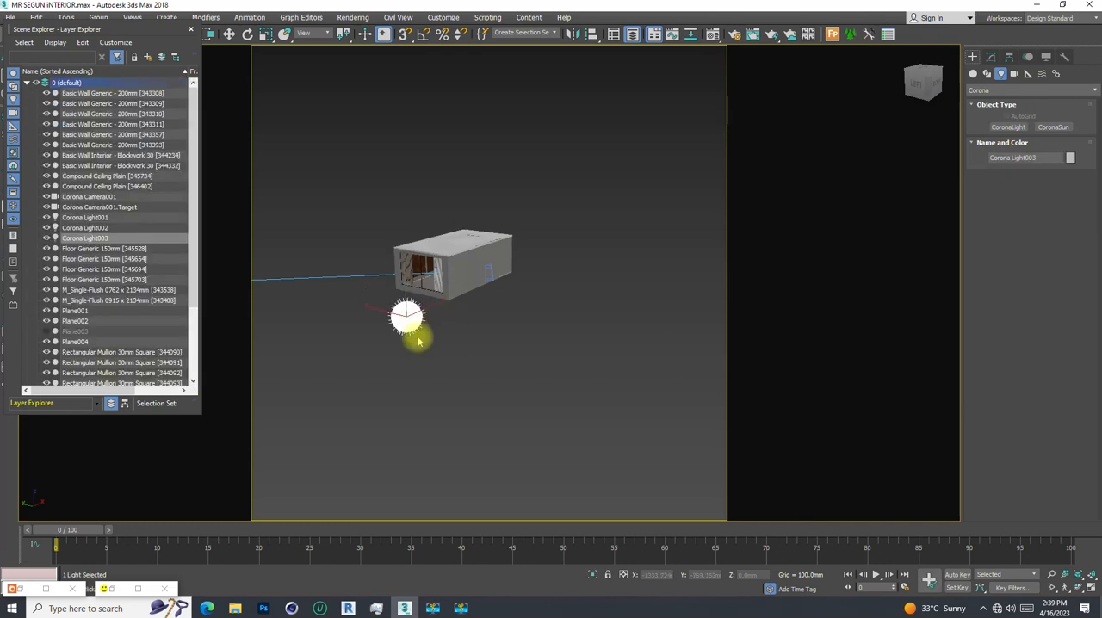
{"action": "right_click", "coordinate": [500, 323]}
{"action": "left_click", "coordinate": [430, 365]}
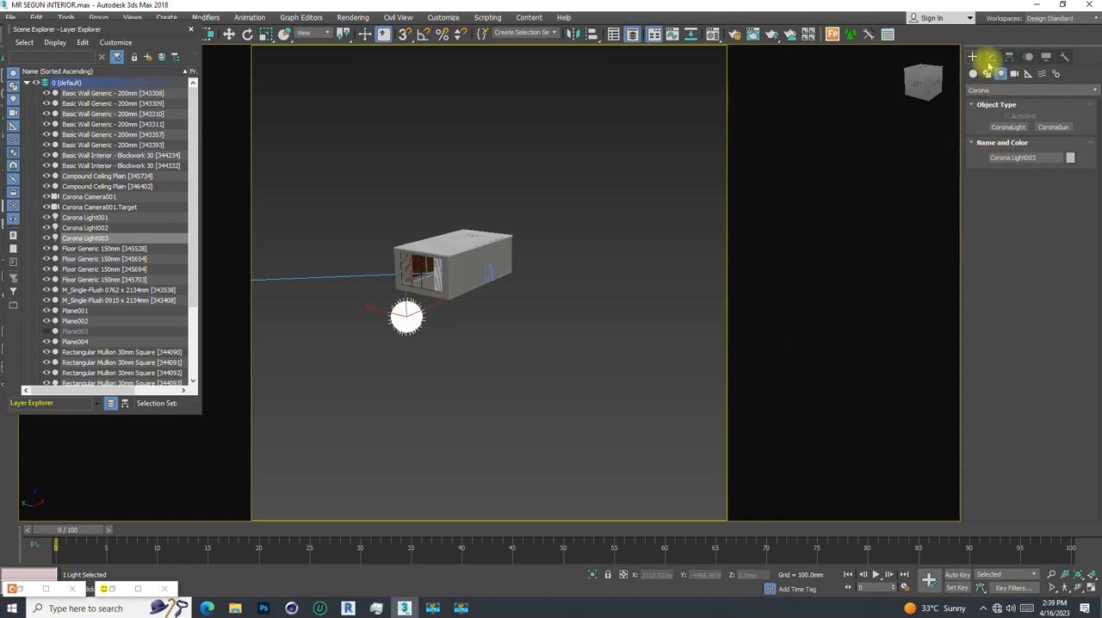
- Change the new Corona light's shape to Rectangle, about 364 mm wide and about 290 mm high
{"action": "left_click", "coordinate": [990, 57]}
{"action": "left_click", "coordinate": [1015, 319]}
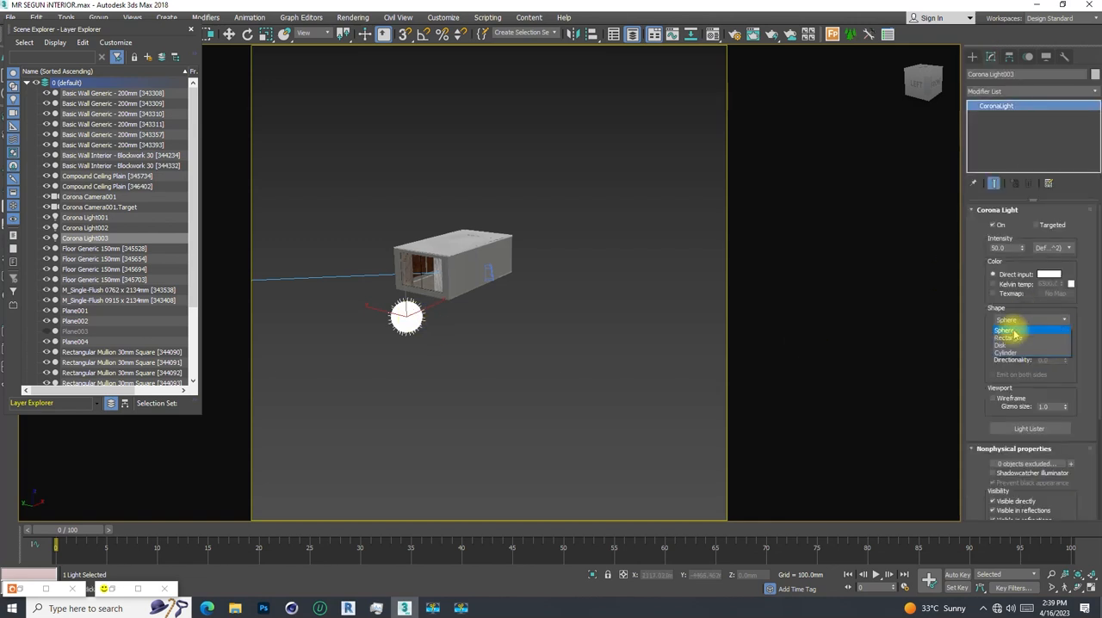
{"action": "left_click", "coordinate": [1010, 339]}
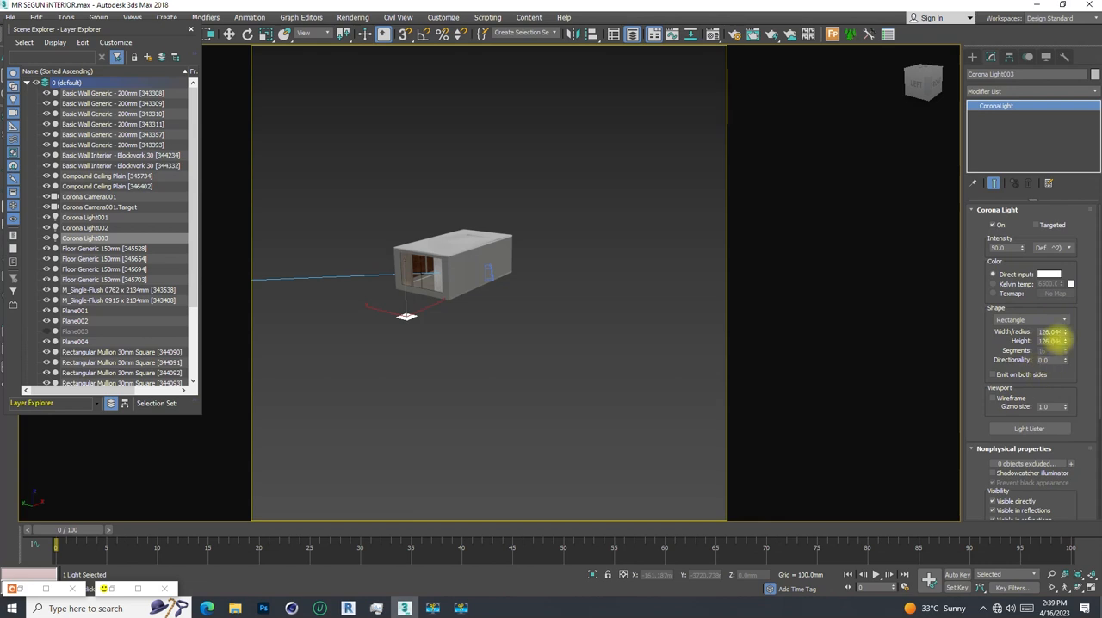
{"action": "left_click_drag", "start_coordinate": [1065, 332], "coordinate": [1075, 248]}
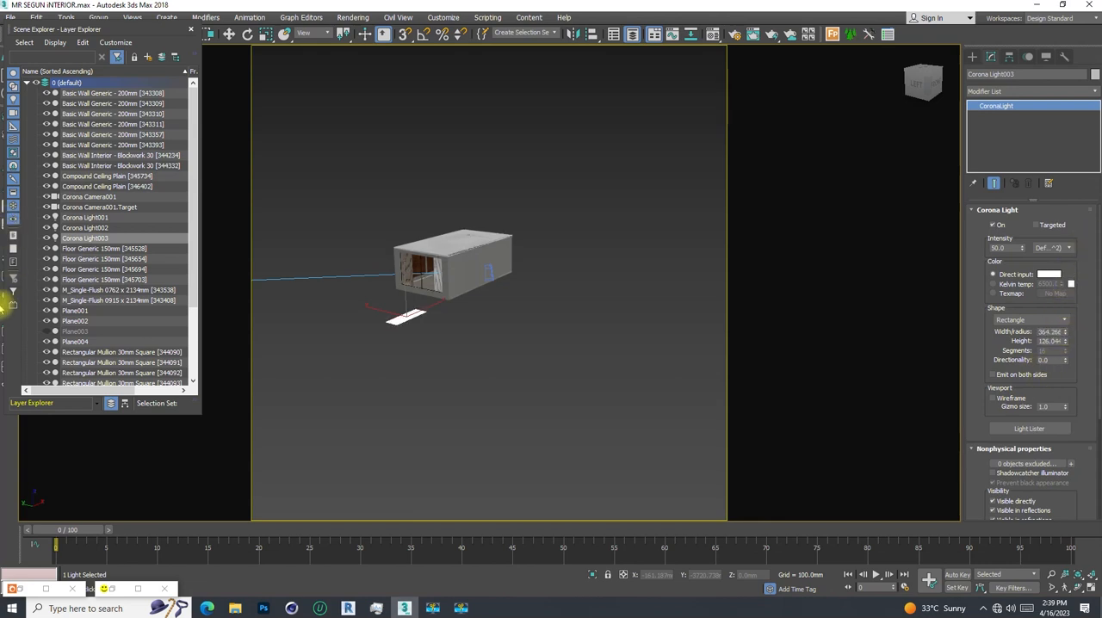
{"action": "left_click_drag", "start_coordinate": [1065, 343], "coordinate": [1070, 277]}
- Turn on angle snap and rotate the rectangular light -90 degrees about the Y axis so it stands upright
{"action": "scroll", "coordinate": [422, 258], "scroll_direction": "up", "scroll_amount": 3}
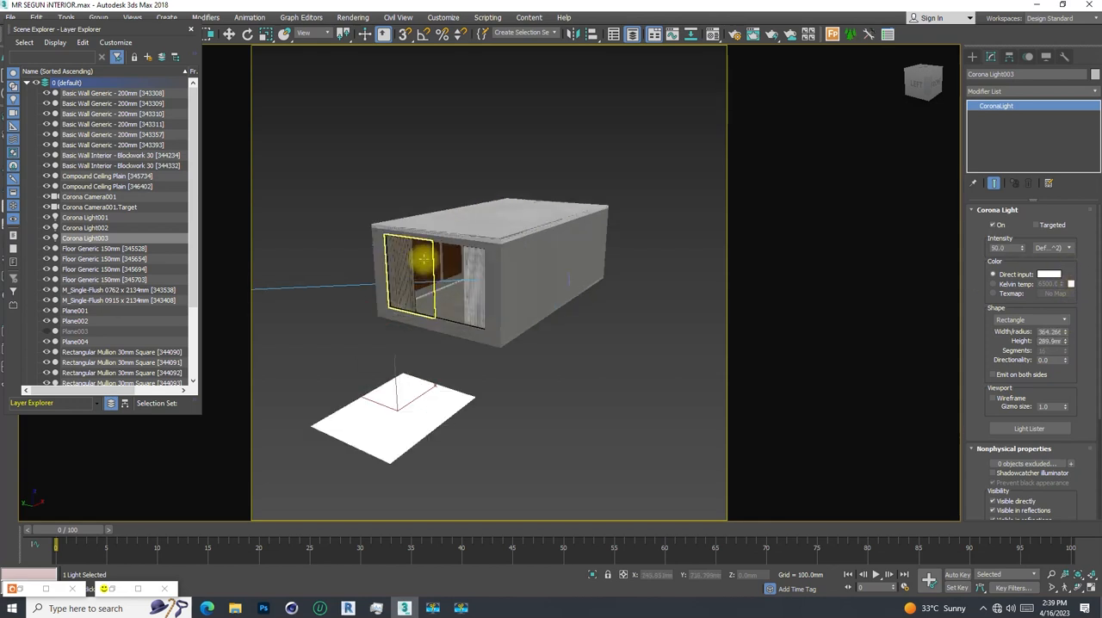
{"action": "key", "text": "e"}
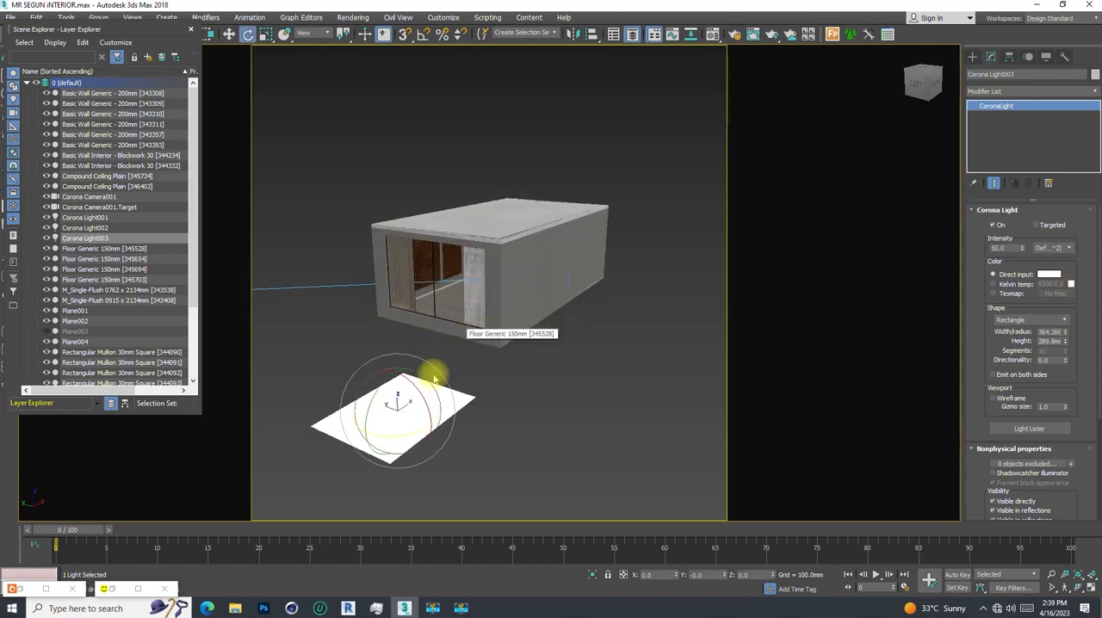
{"action": "left_click", "coordinate": [423, 34]}
{"action": "left_click_drag", "start_coordinate": [385, 382], "coordinate": [380, 460]}
{"action": "mouse_move", "coordinate": [392, 383]}
{"action": "middle_mouse_down", "text": "alt"}
{"action": "mouse_move", "coordinate": [445, 369]}
{"action": "mouse_move", "coordinate": [361, 396]}
{"action": "mouse_move", "coordinate": [387, 399]}
{"action": "mouse_move", "coordinate": [389, 384]}
{"action": "middle_mouse_up", "text": "alt"}
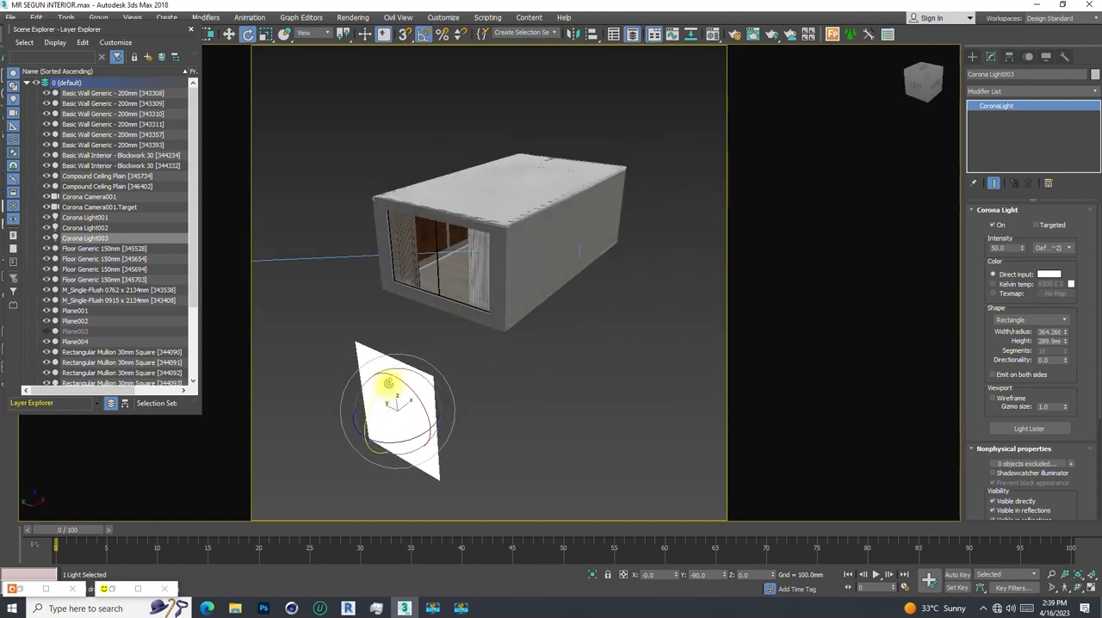
- Move the upright rectangular light against the building's window wall, to about X -542, Y -35, Z 196 mm
{"action": "key", "text": "w"}
{"action": "left_click_drag", "start_coordinate": [365, 394], "coordinate": [464, 309]}
{"action": "middle_click_drag", "start_coordinate": [439, 324], "coordinate": [436, 252], "text": "alt"}
{"action": "left_click_drag", "start_coordinate": [428, 255], "coordinate": [422, 201]}
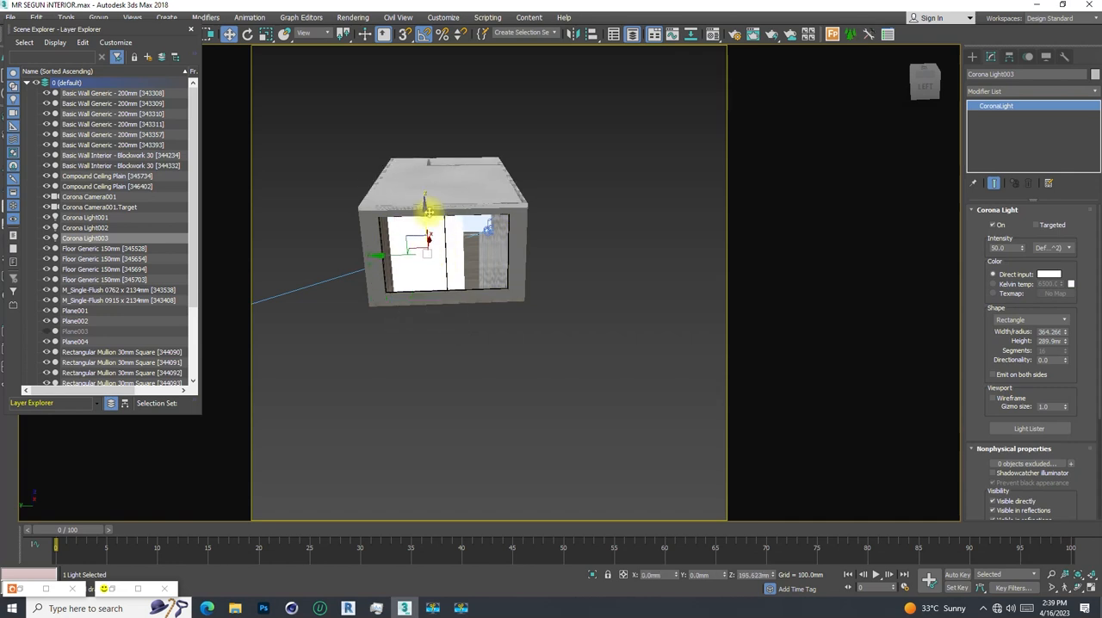
{"action": "middle_click_drag", "start_coordinate": [442, 265], "coordinate": [479, 238], "text": "alt"}
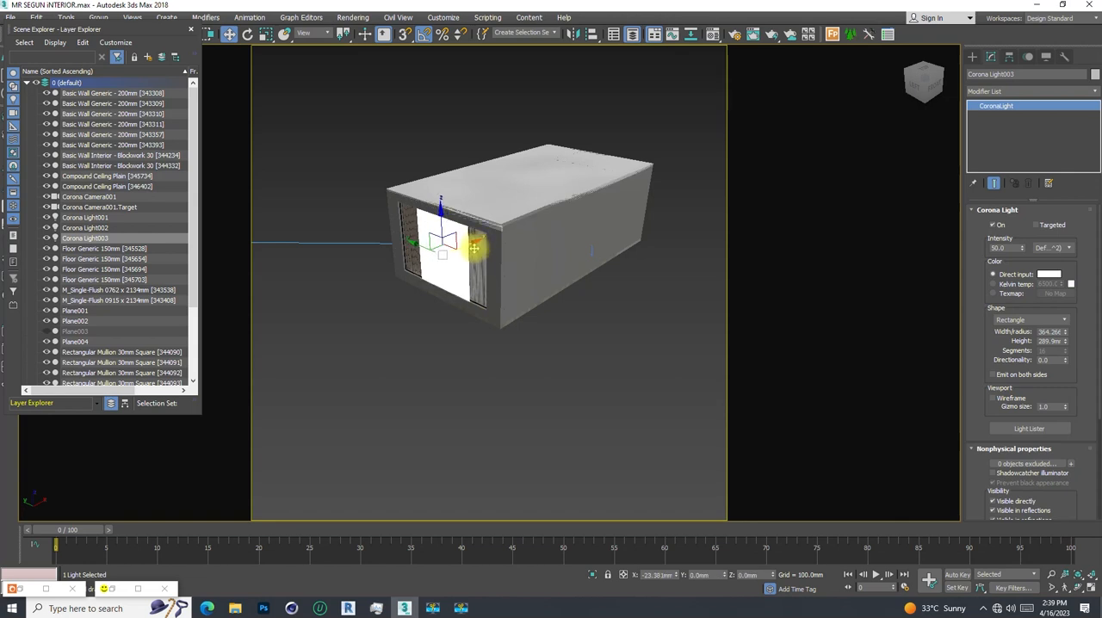
{"action": "middle_click_drag", "start_coordinate": [459, 246], "coordinate": [544, 262], "text": "alt"}
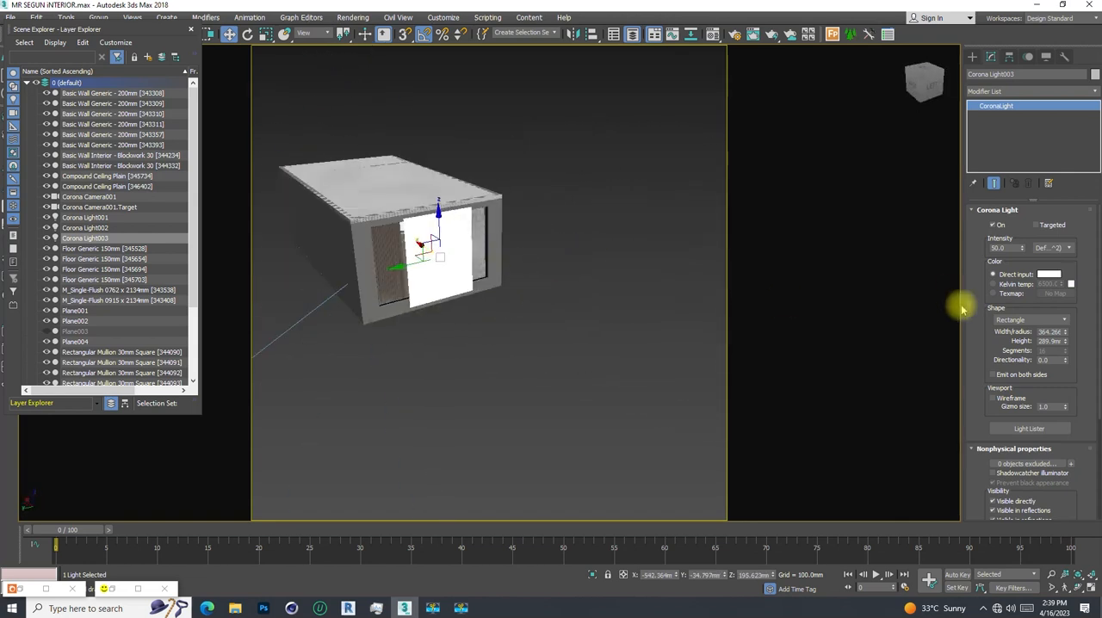
- Enlarge the rectangular light to about 394 mm wide and about 641 mm high so it covers the window wall
{"action": "left_click_drag", "start_coordinate": [1064, 337], "coordinate": [1064, 333]}
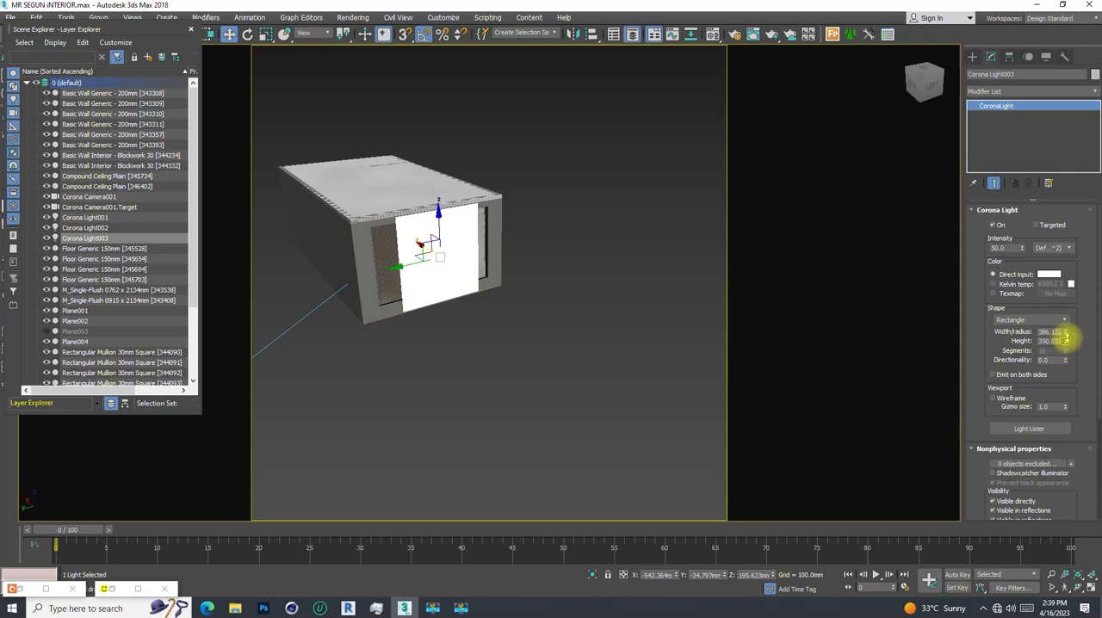
{"action": "left_click_drag", "start_coordinate": [1065, 336], "coordinate": [1068, 314]}
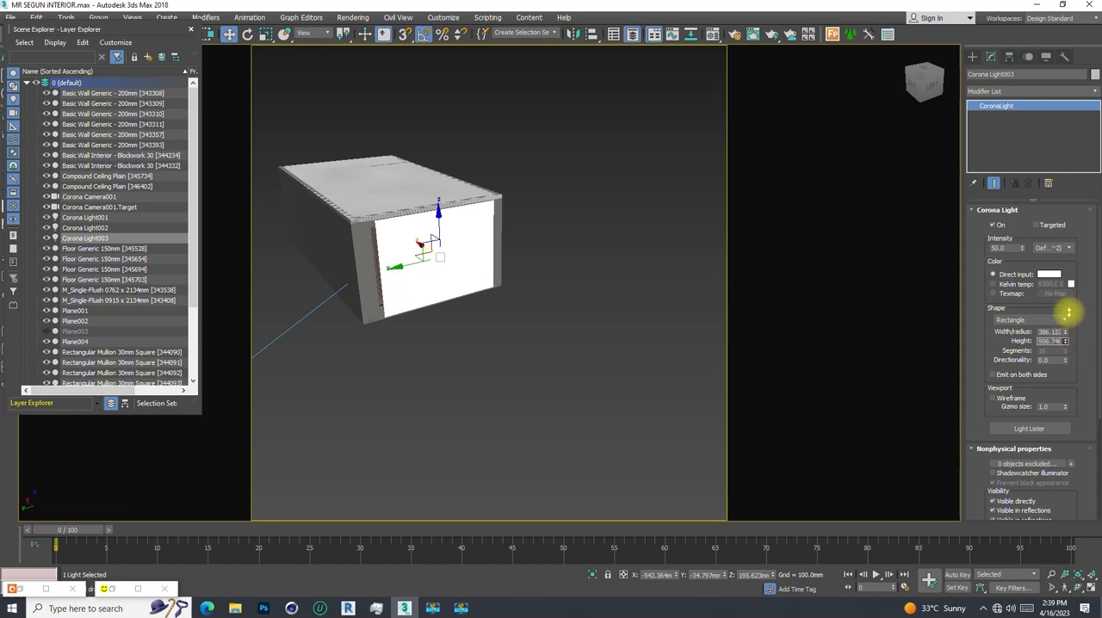
{"action": "left_click_drag", "start_coordinate": [1065, 334], "coordinate": [1064, 319]}
{"action": "middle_click_drag", "start_coordinate": [414, 228], "coordinate": [297, 254], "text": "alt"}
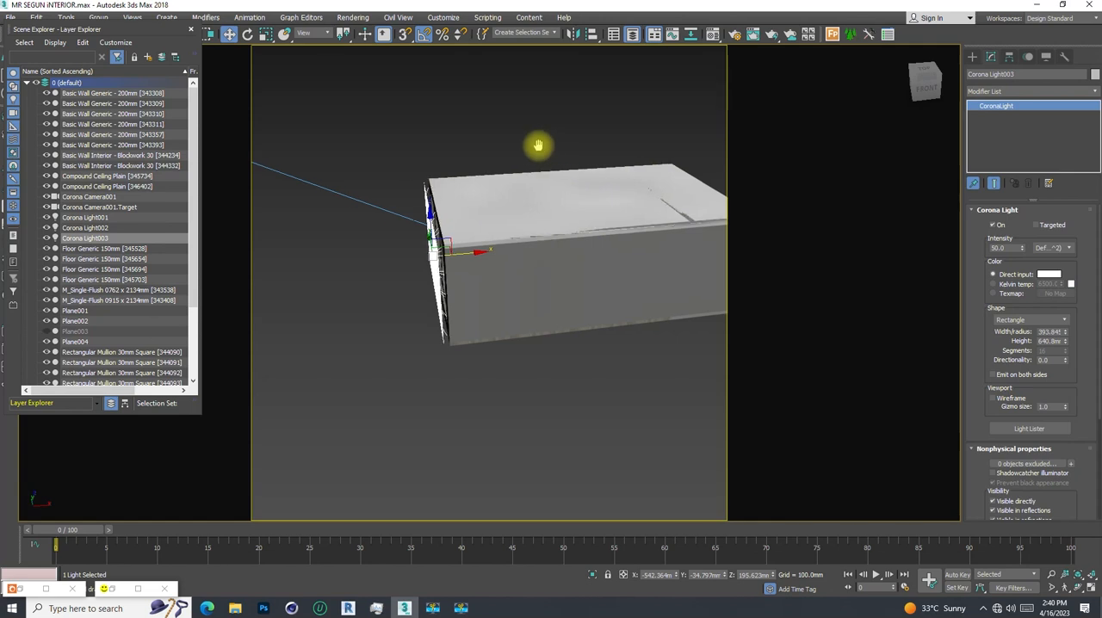
- Switch the viewport to Corona Camera001 and start an interactive render, keeping the light's parameters uncovered
{"action": "key", "text": "c"}
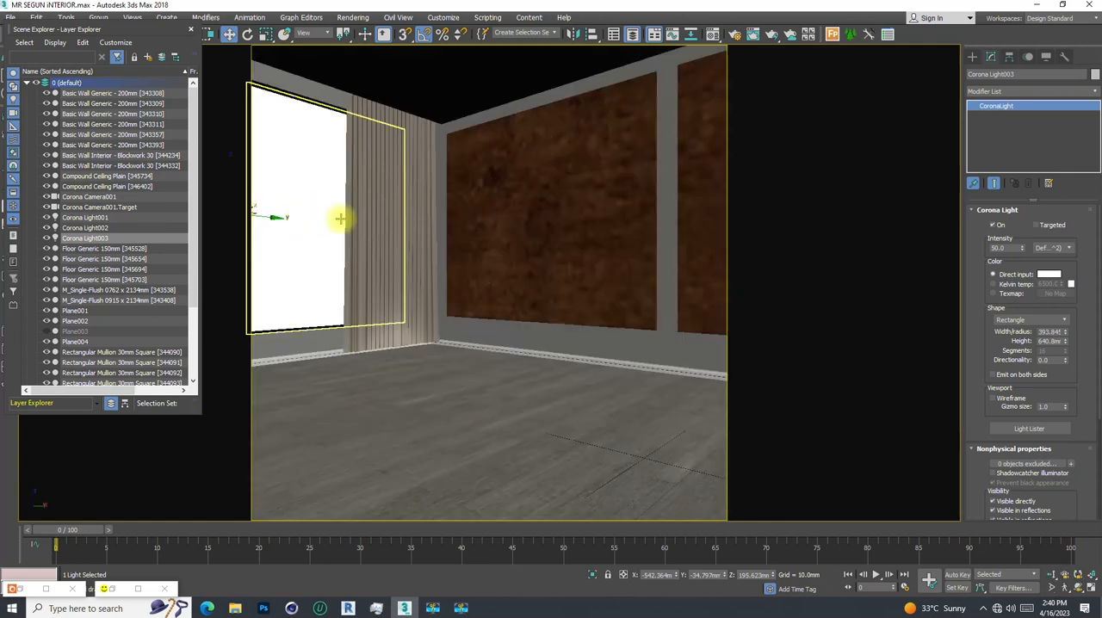
{"action": "left_click", "coordinate": [111, 589]}
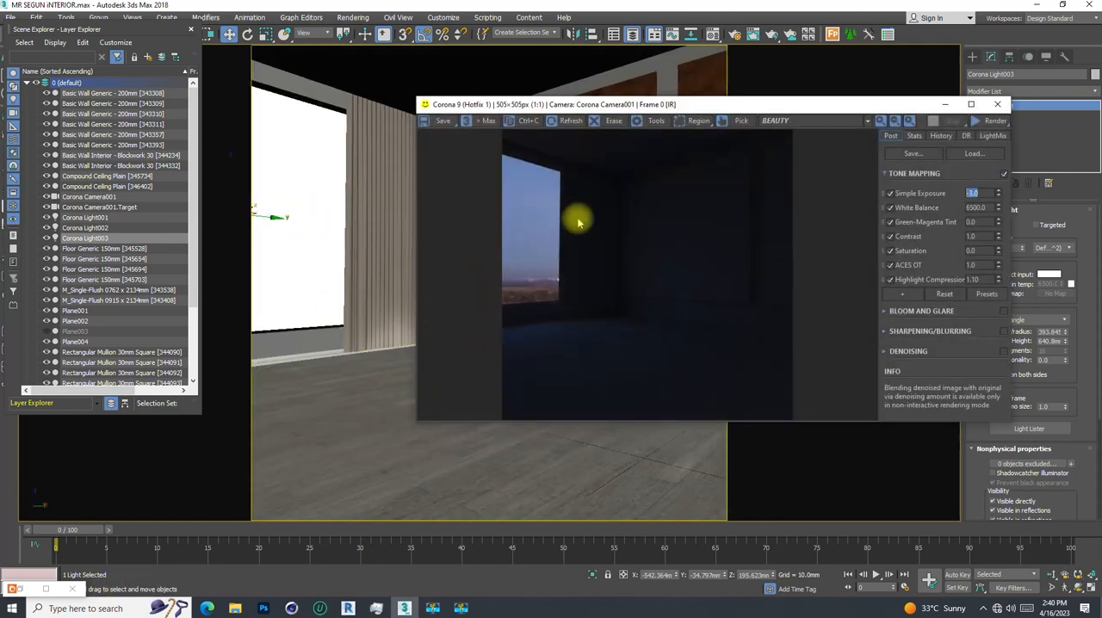
{"action": "left_click", "coordinate": [976, 121]}
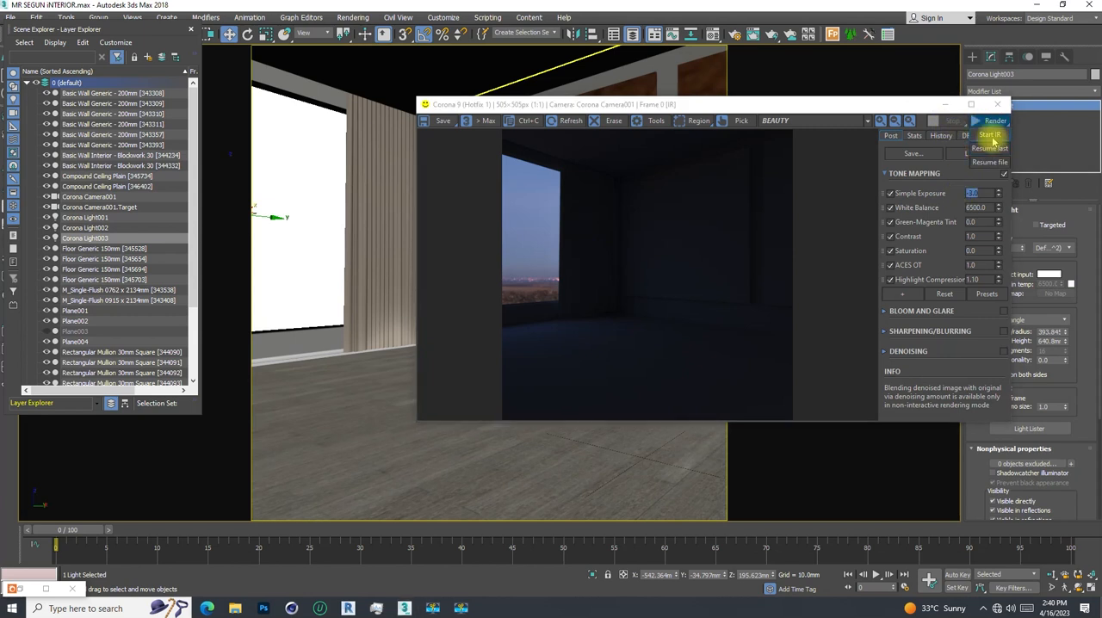
{"action": "left_click", "coordinate": [988, 135]}
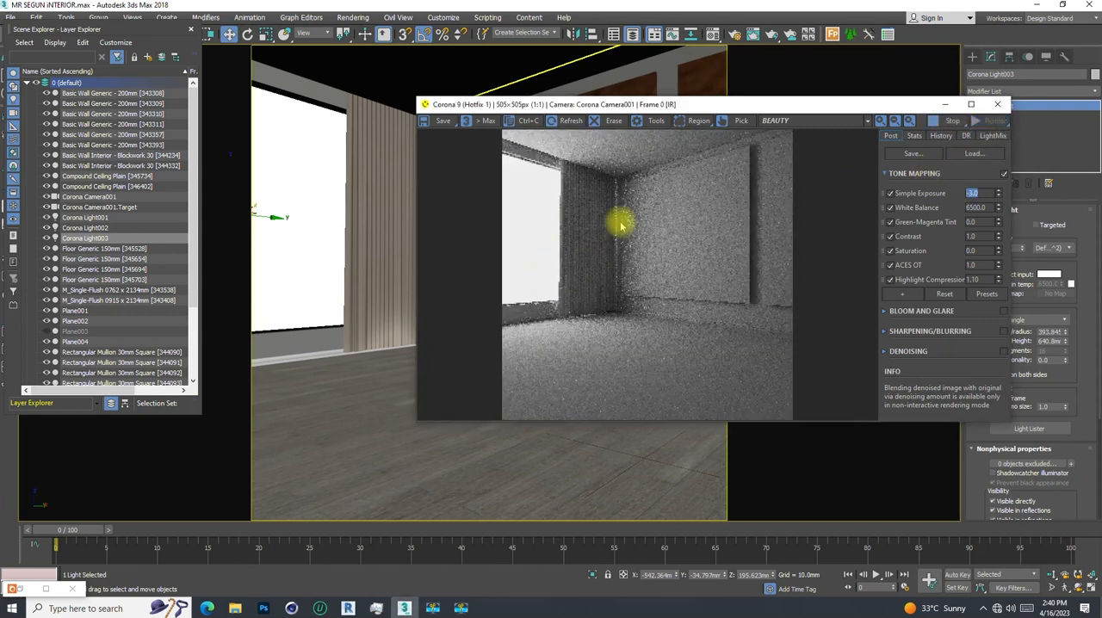
{"action": "left_click_drag", "start_coordinate": [690, 104], "coordinate": [474, 92]}
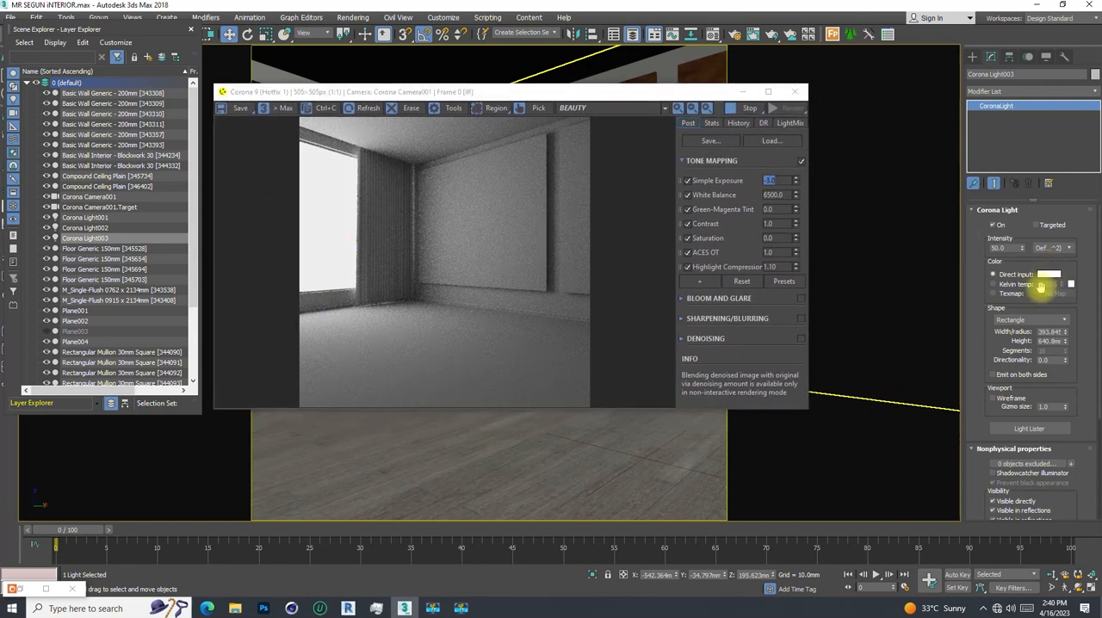
- Set the light's direct input color to a pale blue with RGB 196, 215, 255
{"action": "left_click", "coordinate": [1049, 275]}
{"action": "left_click", "coordinate": [282, 84]}
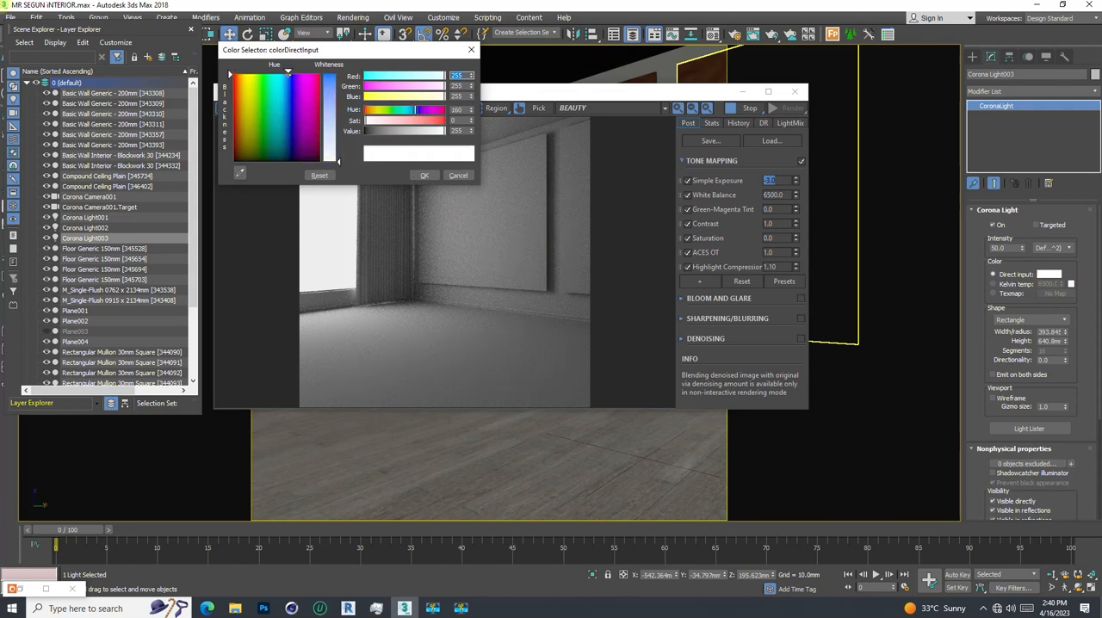
{"action": "left_click", "coordinate": [286, 75]}
{"action": "left_click", "coordinate": [334, 144]}
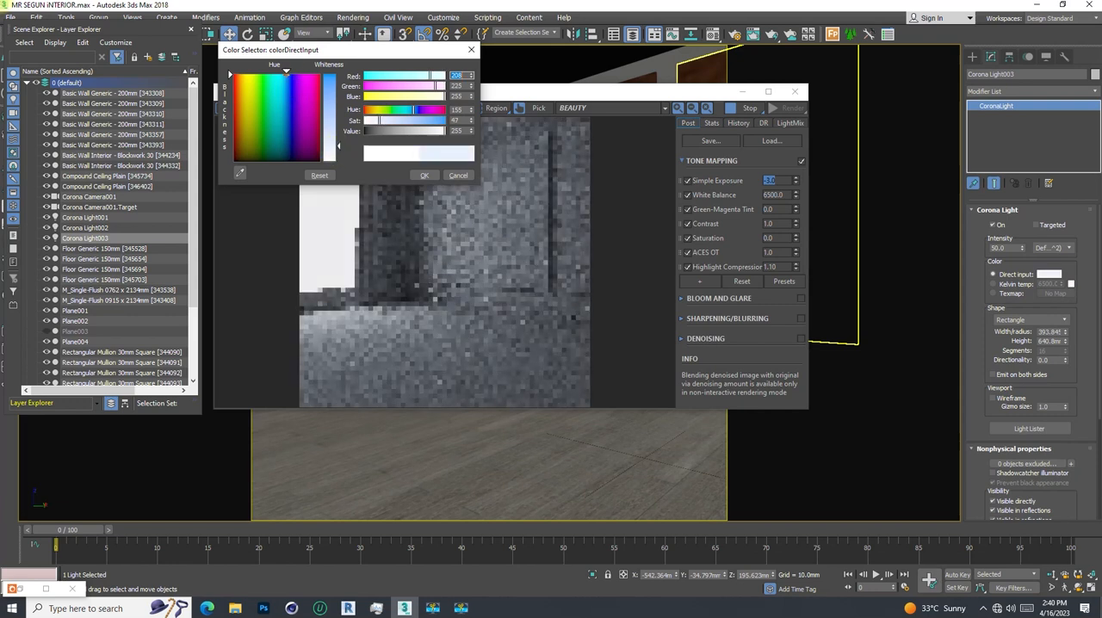
{"action": "left_click_drag", "start_coordinate": [336, 145], "coordinate": [336, 134]}
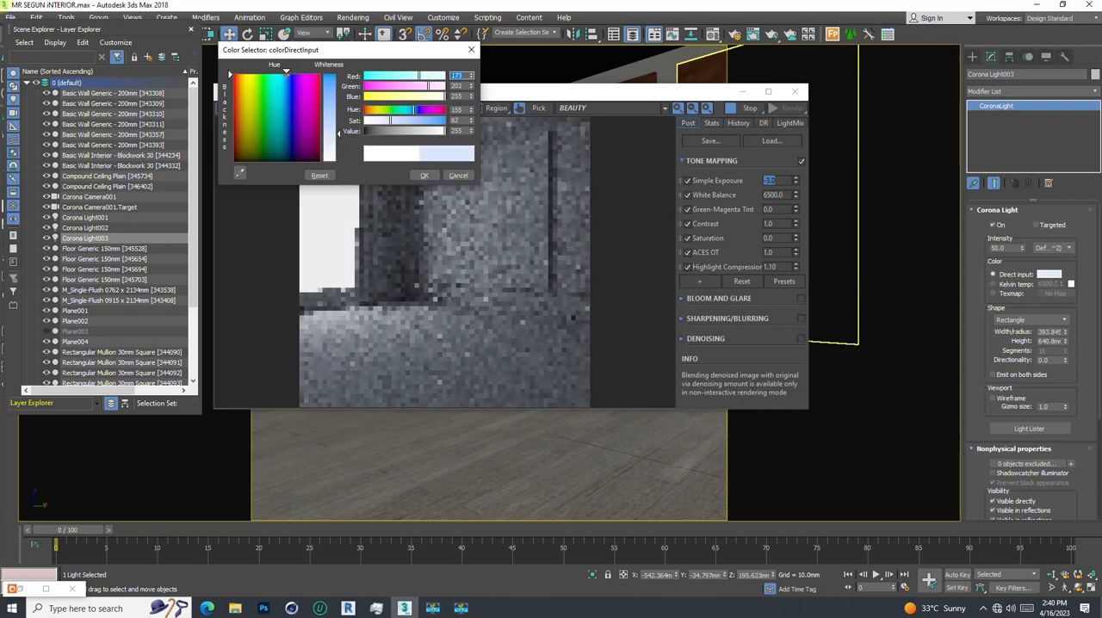
{"action": "left_click", "coordinate": [289, 74]}
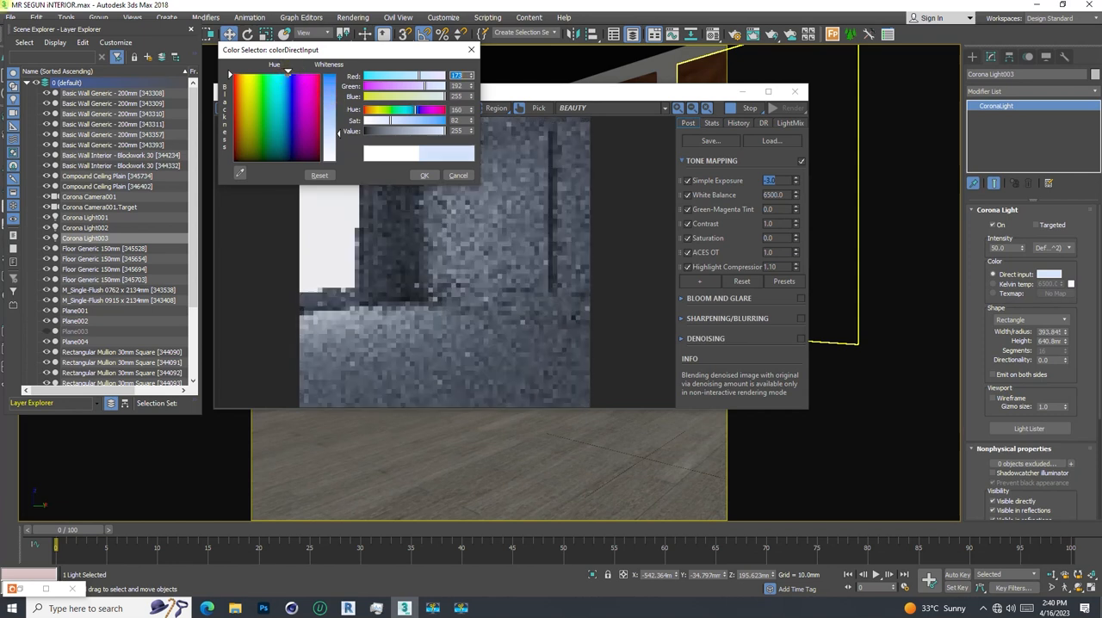
{"action": "left_click", "coordinate": [287, 75]}
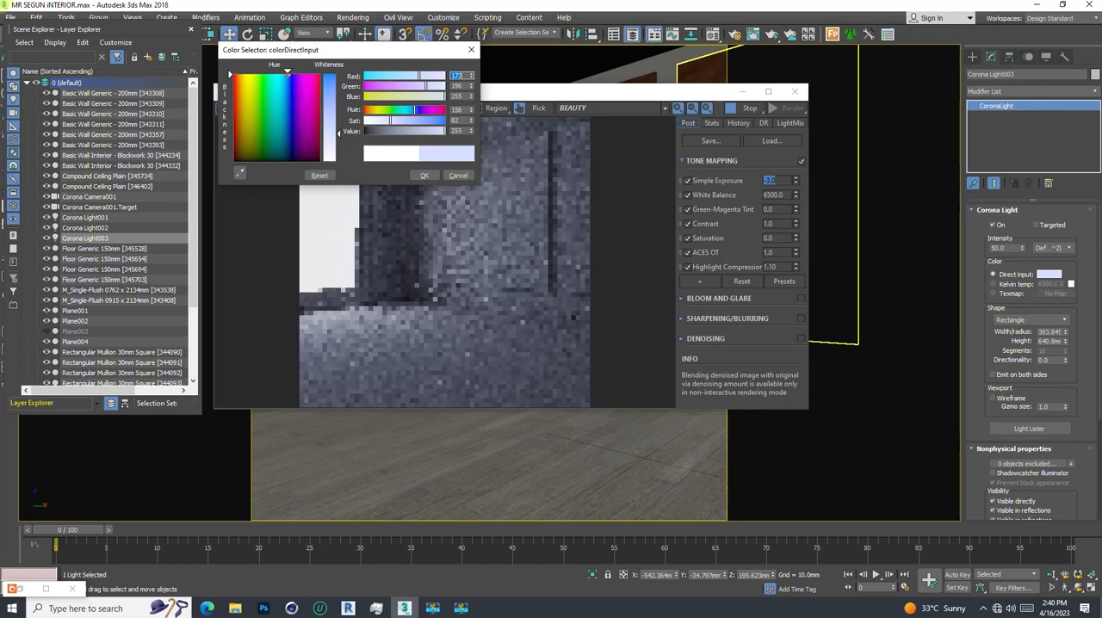
{"action": "left_click_drag", "start_coordinate": [339, 134], "coordinate": [339, 142]}
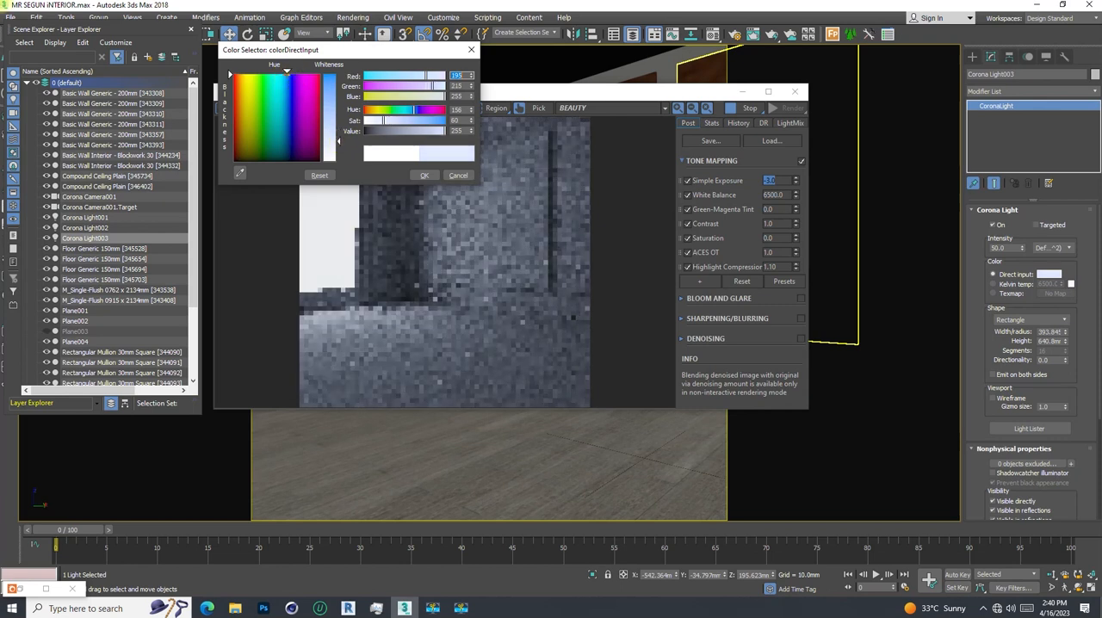
{"action": "left_click", "coordinate": [425, 175]}
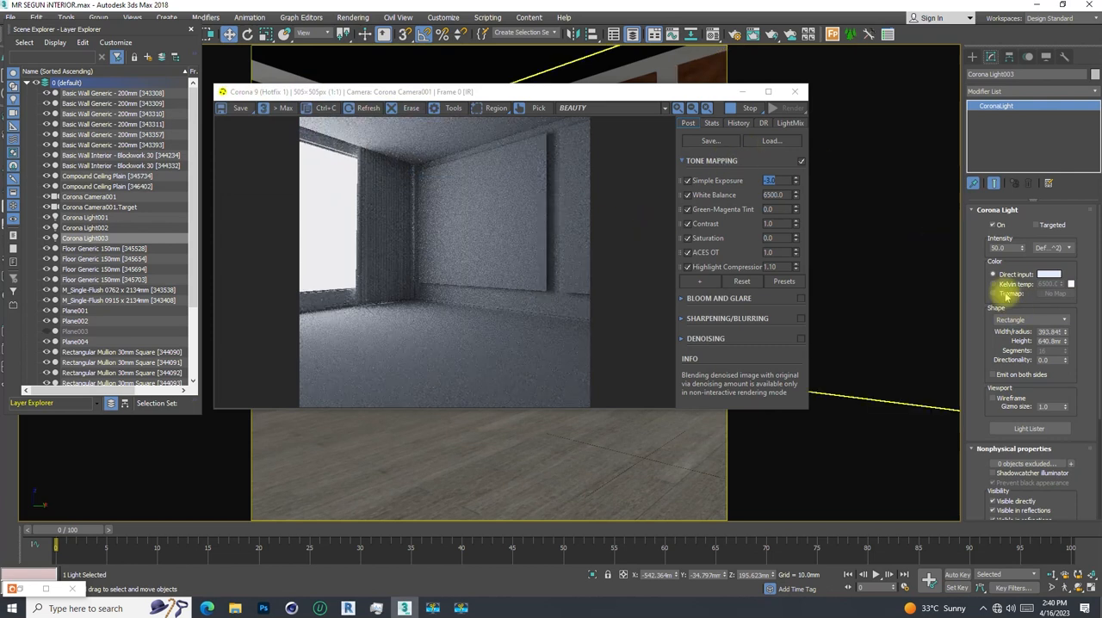
- Set the light's intensity to 70, and raise it to 75
{"action": "double_click", "coordinate": [998, 247]}
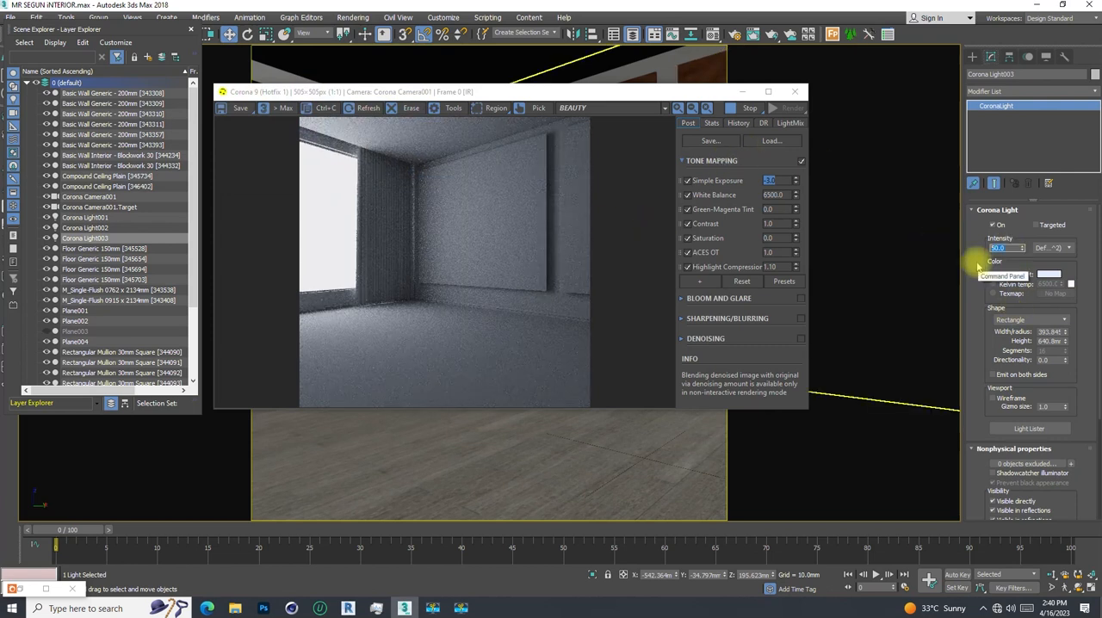
{"action": "type", "text": "70"}
{"action": "key", "text": "Return"}
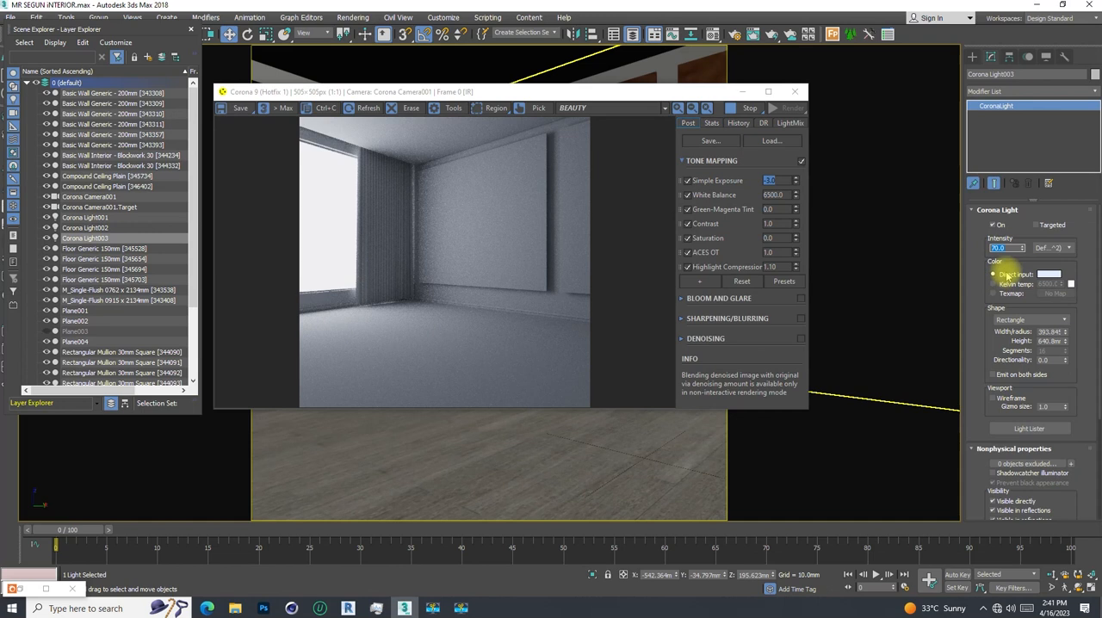
{"action": "type", "text": "5"}
{"action": "key", "text": "Return"}
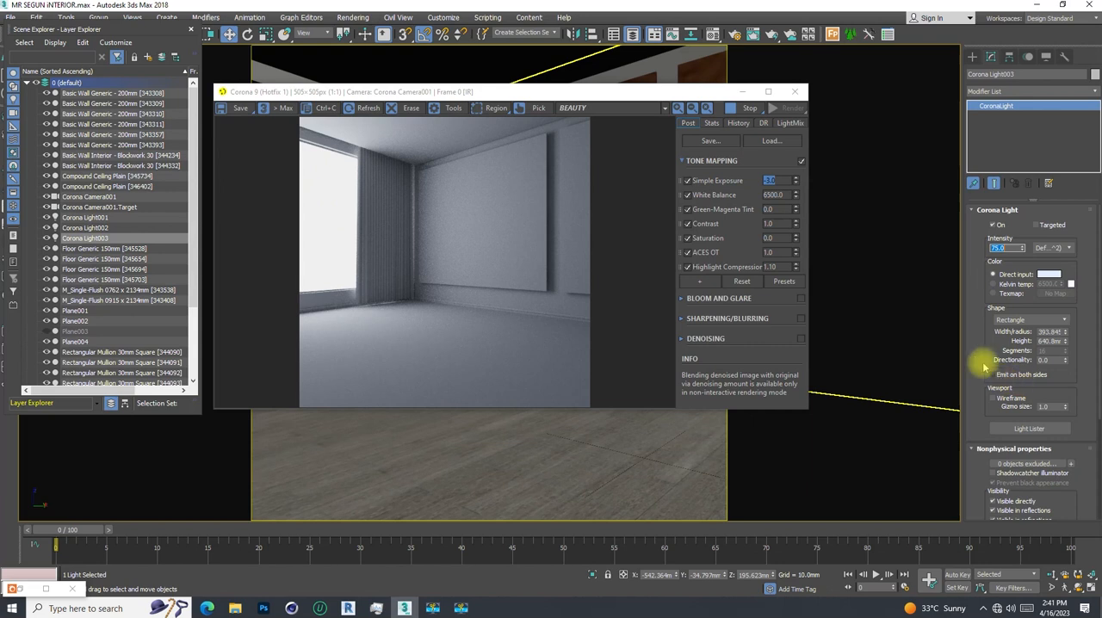
- Turn off Visible directly for the rectangular light and move the render window clear of the window in the viewport
{"action": "scroll", "coordinate": [978, 355], "scroll_direction": "down", "scroll_amount": 3}
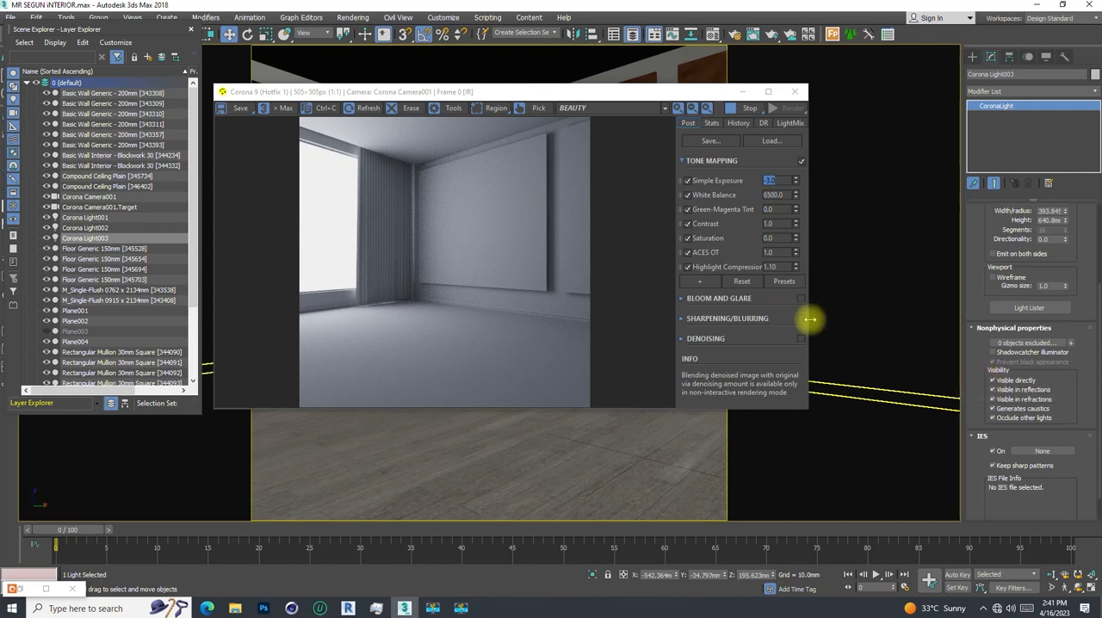
{"action": "left_click", "coordinate": [992, 381]}
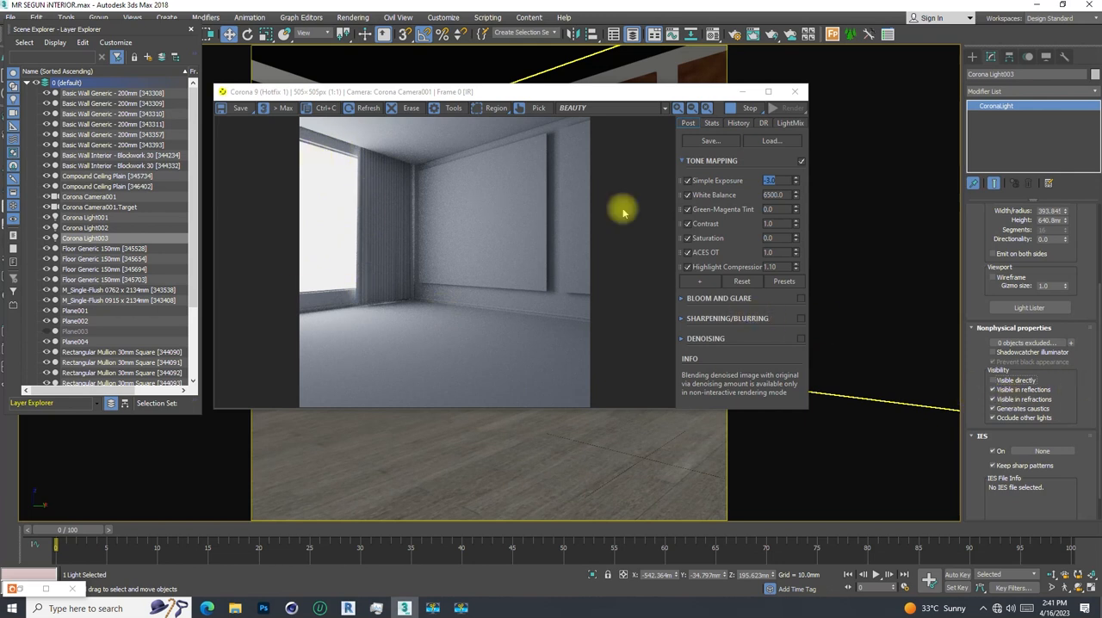
{"action": "left_click_drag", "start_coordinate": [564, 94], "coordinate": [767, 238]}
{"action": "left_click", "coordinate": [542, 6]}
- Switch the viewport to a free perspective view and close the Layer Explorer
{"action": "key", "text": "p"}
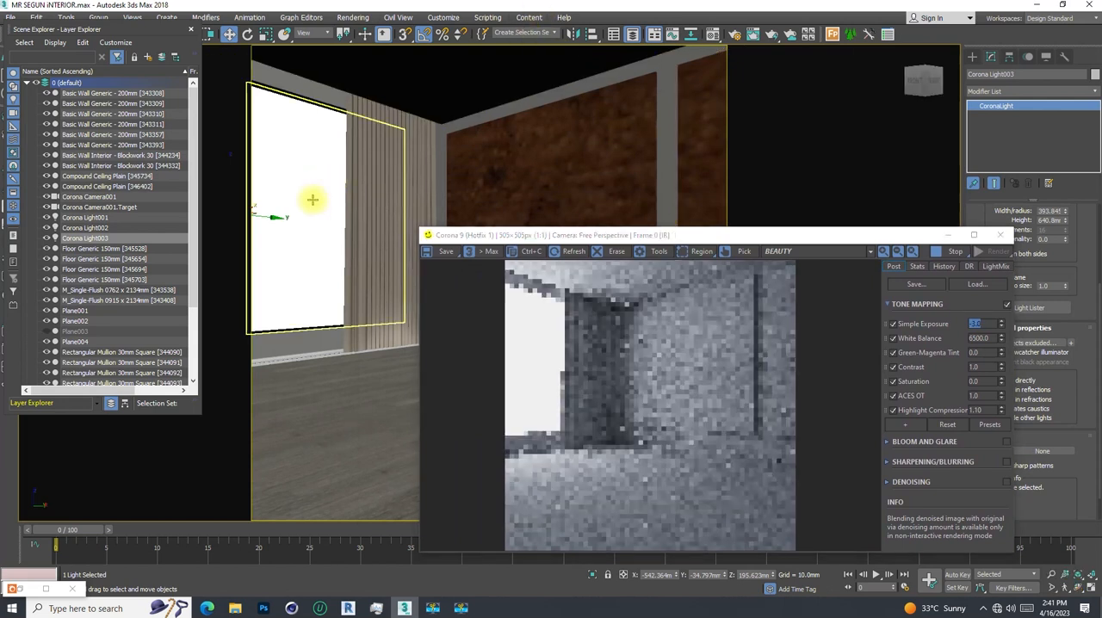
{"action": "left_click_drag", "start_coordinate": [115, 33], "coordinate": [152, 116]}
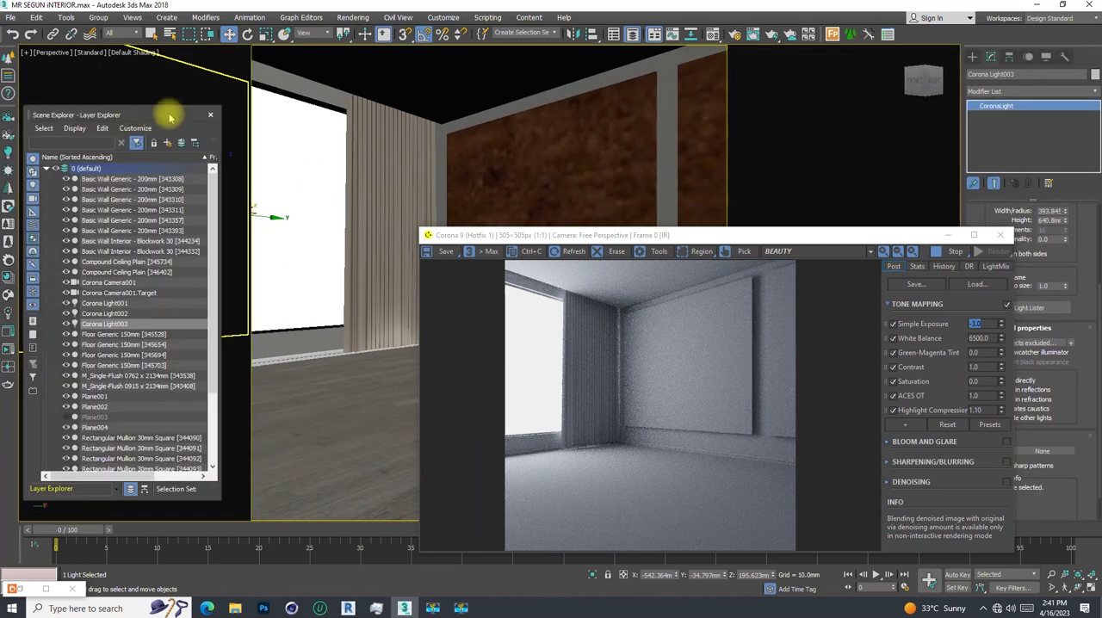
{"action": "left_click", "coordinate": [208, 109]}
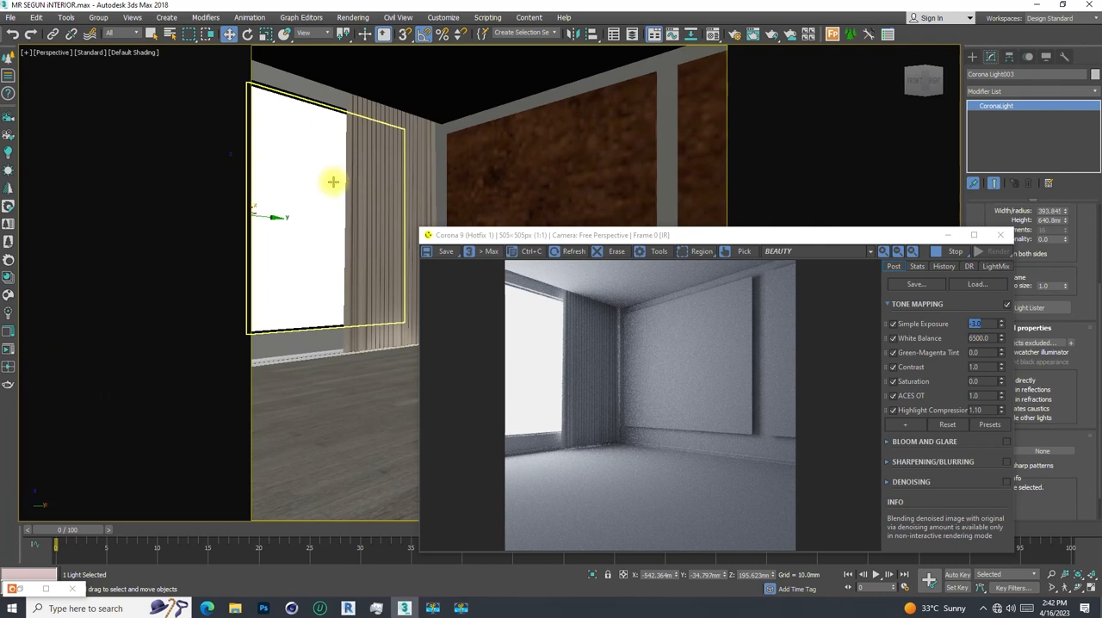
- Examine the light and window wall from outside in the interactive render, and return to the Corona Camera001 view
{"action": "middle_click_drag", "start_coordinate": [324, 180], "coordinate": [356, 203], "text": "alt"}
{"action": "scroll", "coordinate": [362, 188], "scroll_direction": "down", "scroll_amount": 4}
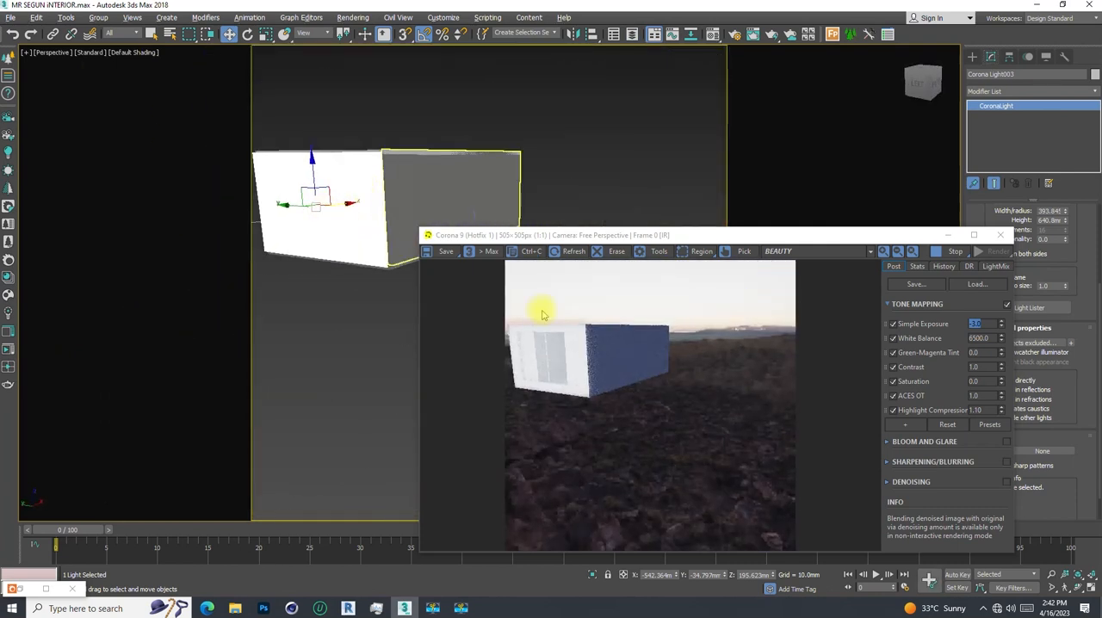
{"action": "middle_click_drag", "start_coordinate": [366, 285], "coordinate": [430, 203], "text": "alt"}
{"action": "scroll", "coordinate": [430, 202], "scroll_direction": "up", "scroll_amount": 3}
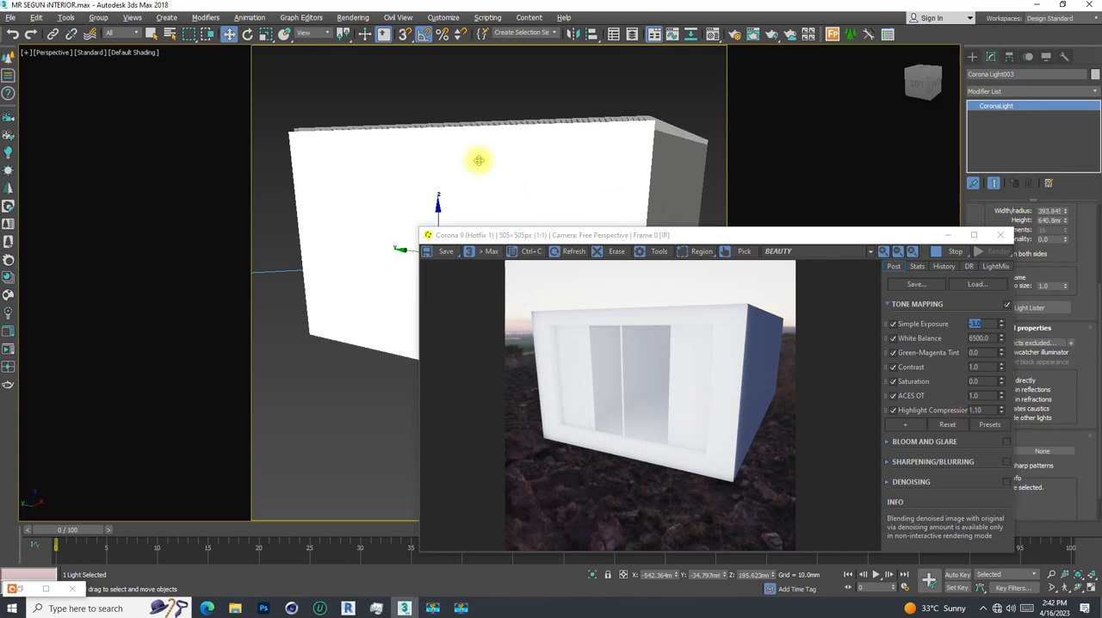
{"action": "key", "text": "c"}
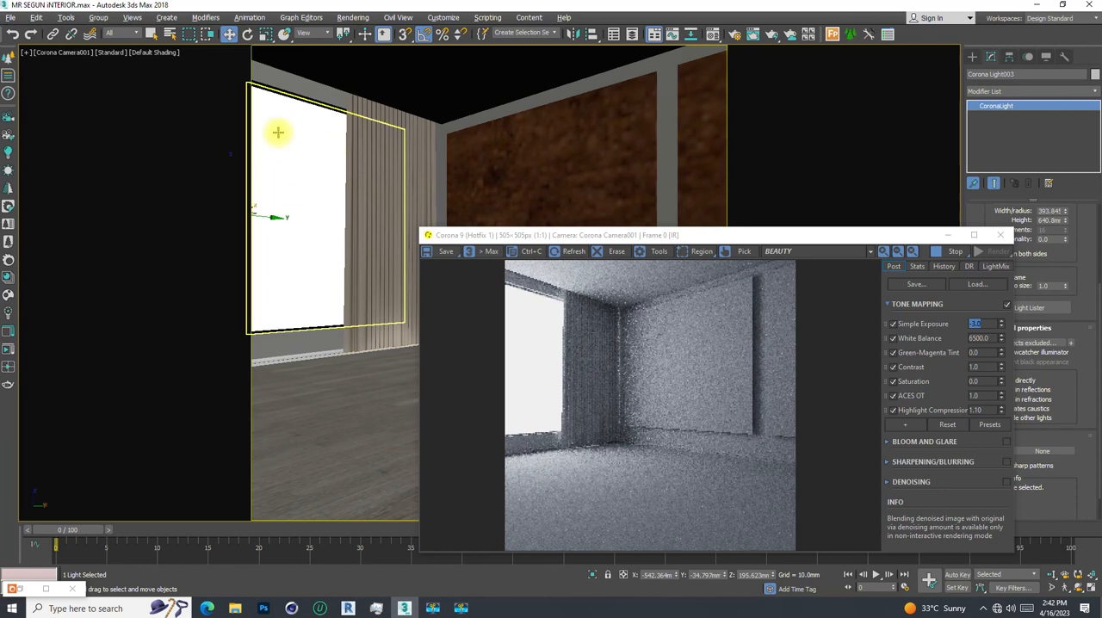
- Turn off Visible in reflections and Visible in refractions for the rectangular light
{"action": "left_click_drag", "start_coordinate": [754, 233], "coordinate": [702, 131]}
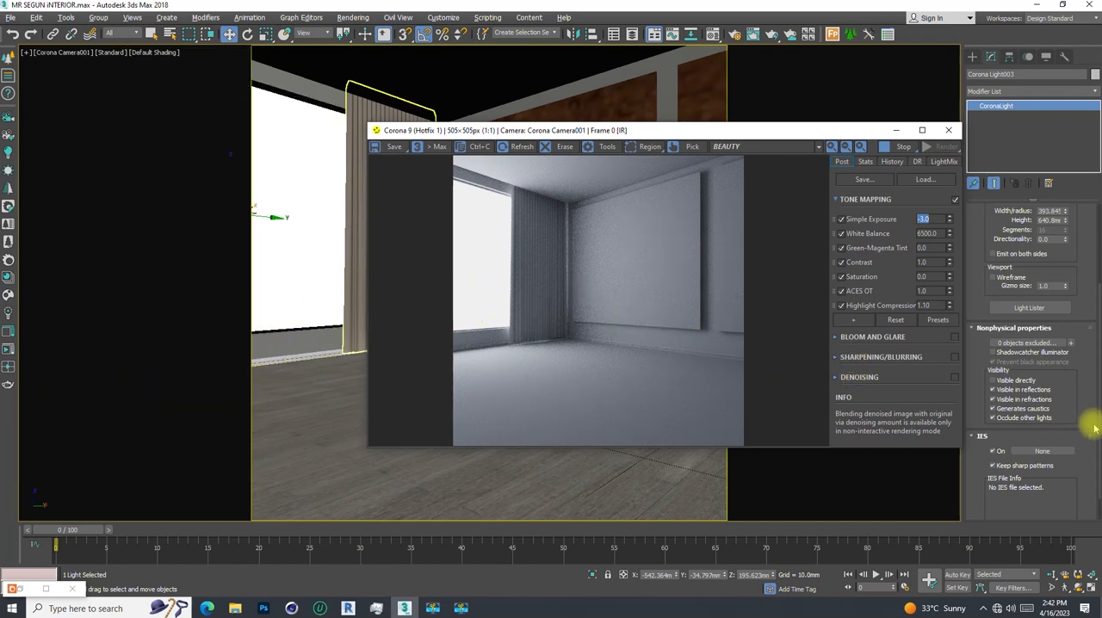
{"action": "left_click", "coordinate": [992, 389]}
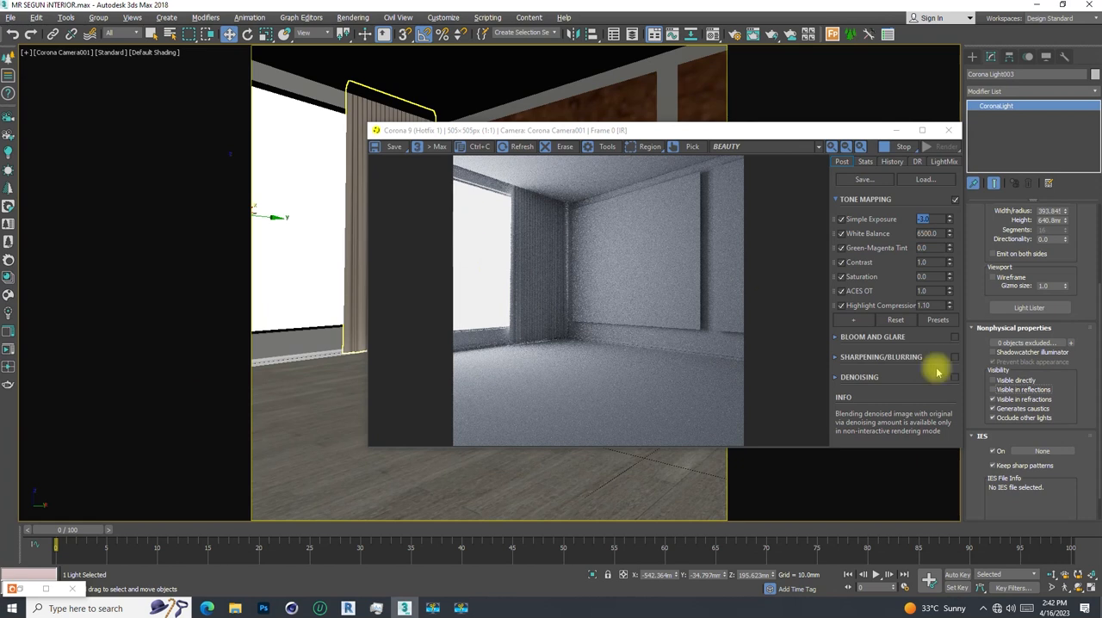
{"action": "left_click", "coordinate": [992, 399]}
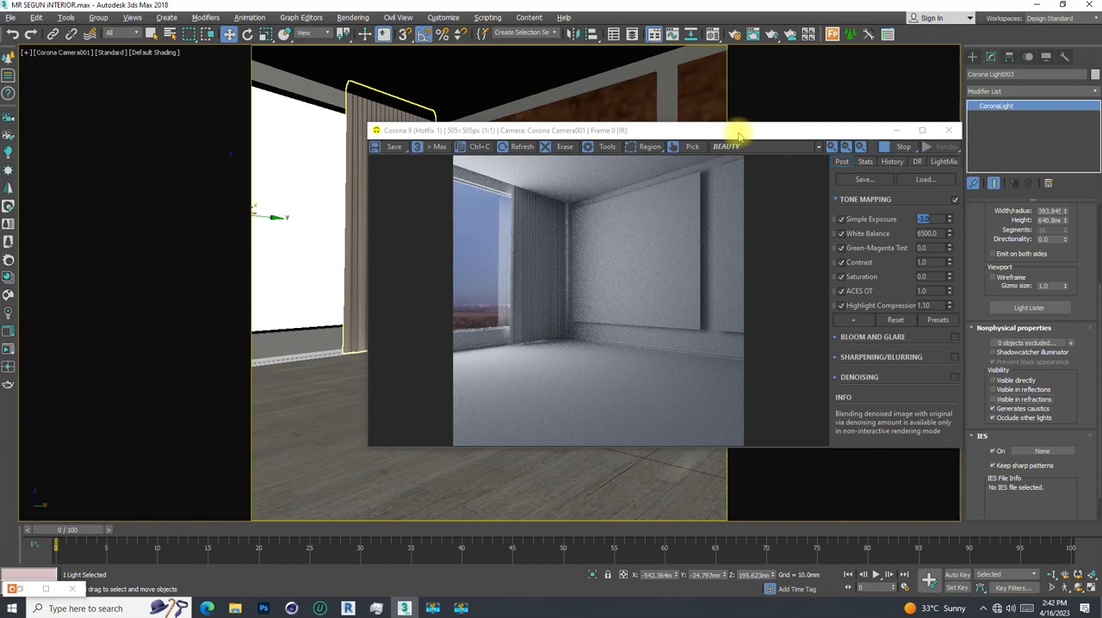
{"action": "left_click_drag", "start_coordinate": [737, 125], "coordinate": [662, 124]}
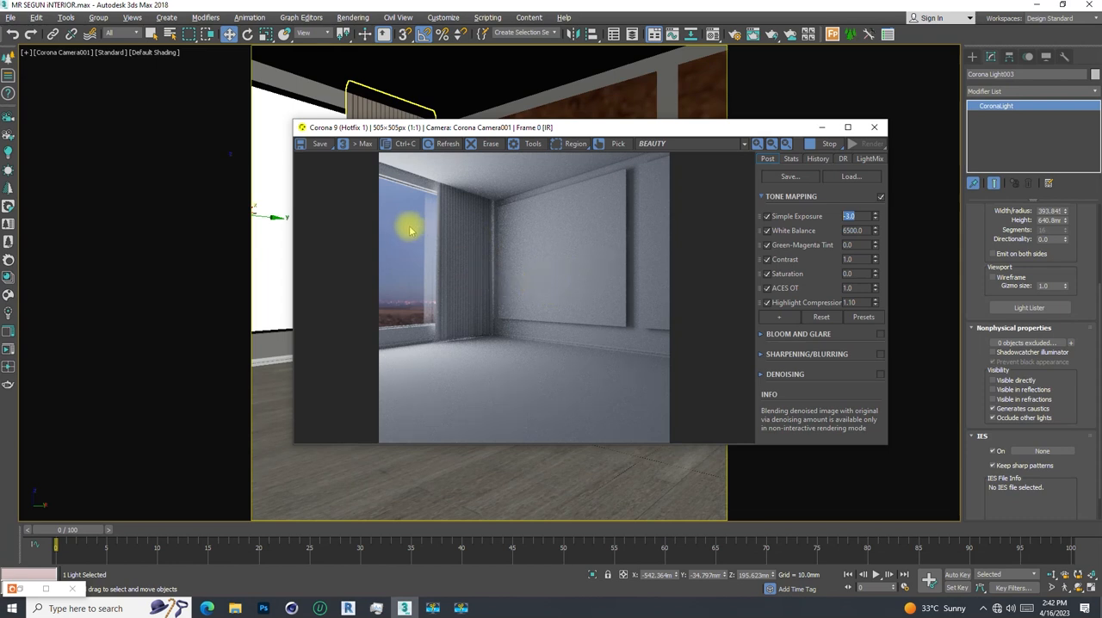
{"action": "left_click_drag", "start_coordinate": [561, 127], "coordinate": [520, 114]}
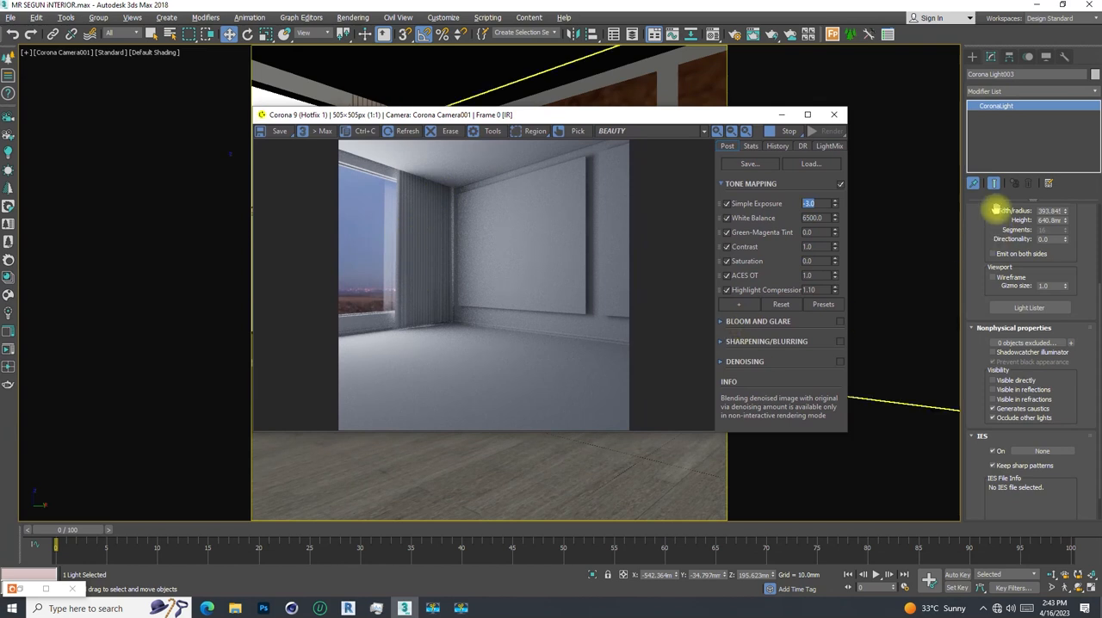
{"action": "scroll", "coordinate": [984, 229], "scroll_direction": "up", "scroll_amount": 3}
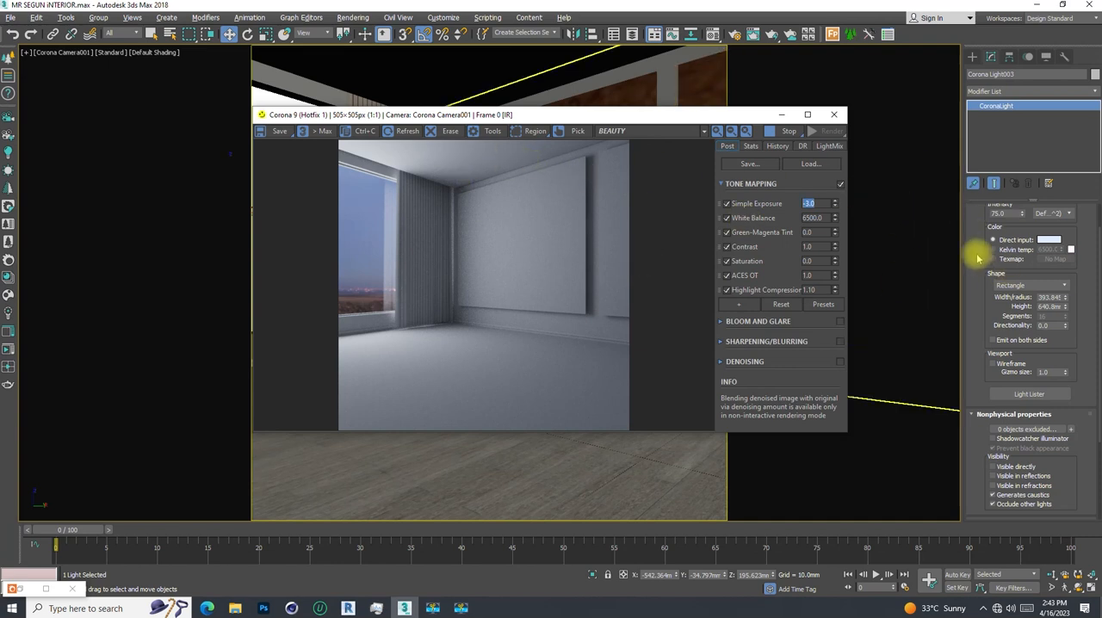
- Set the rectangular Corona light's intensity to 80
{"action": "scroll", "coordinate": [1008, 262], "scroll_direction": "up", "scroll_amount": 2}
{"action": "left_click_drag", "start_coordinate": [1007, 248], "coordinate": [981, 251]}
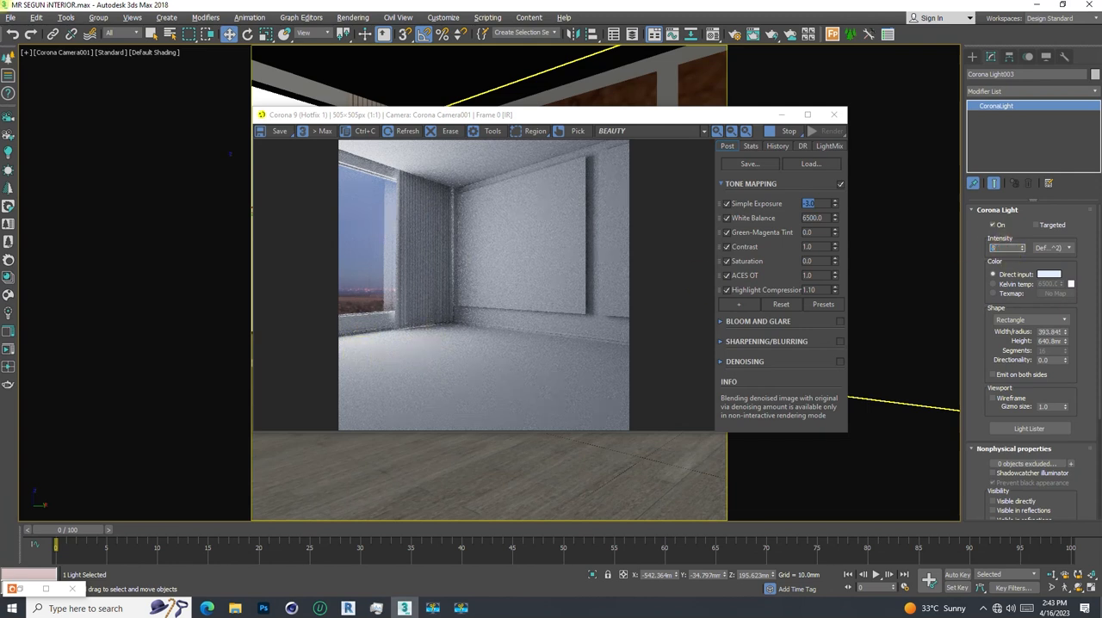
{"action": "key", "text": "Return"}
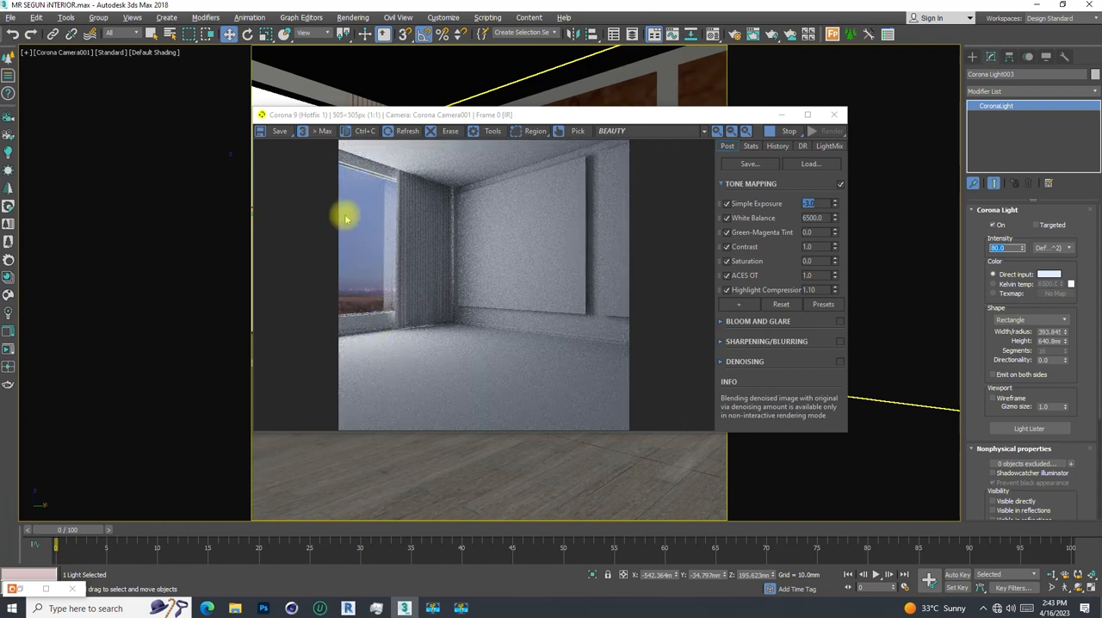
- Turn off Occlude other lights for the rectangular light and shift the render window away from the viewport's right part
{"action": "scroll", "coordinate": [970, 381], "scroll_direction": "down", "scroll_amount": 5}
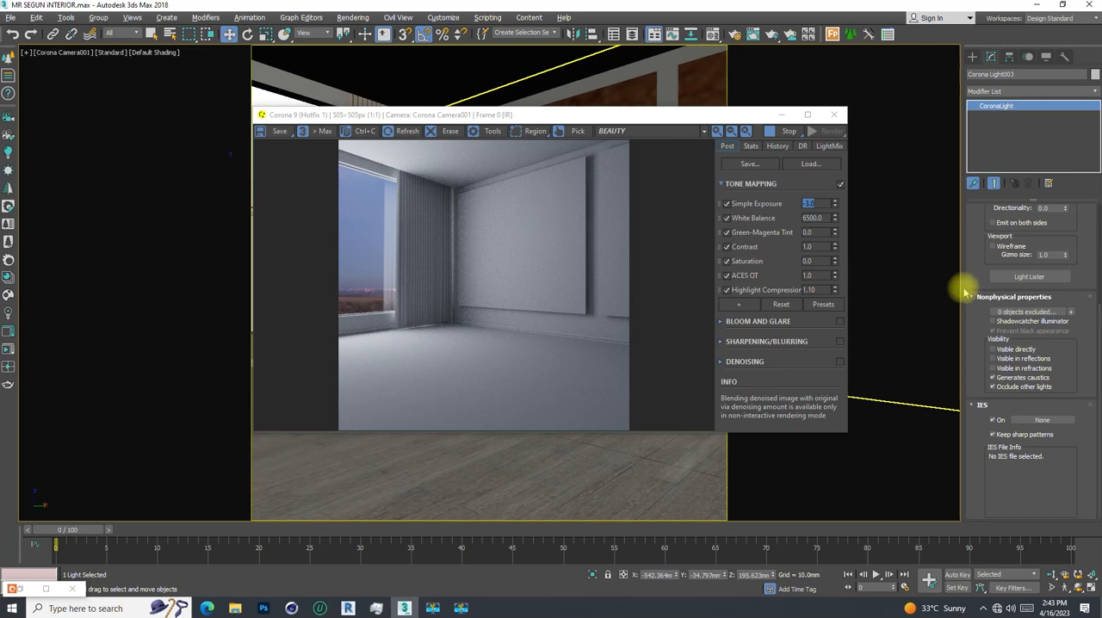
{"action": "left_click", "coordinate": [992, 387]}
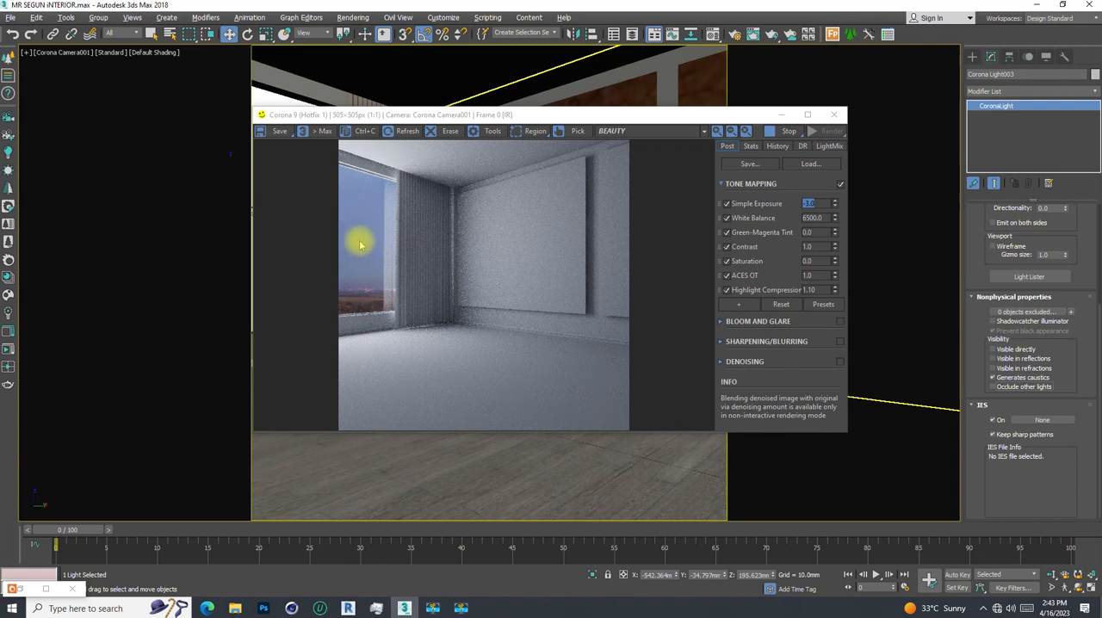
{"action": "left_click_drag", "start_coordinate": [547, 118], "coordinate": [460, 96]}
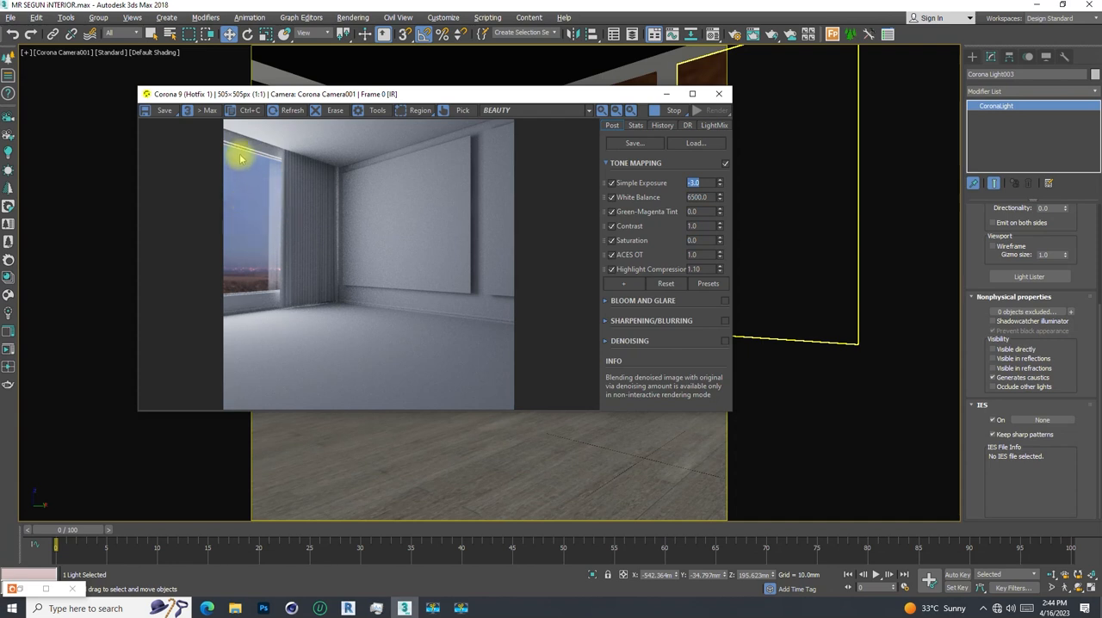
{"action": "left_click_drag", "start_coordinate": [418, 94], "coordinate": [380, 86]}
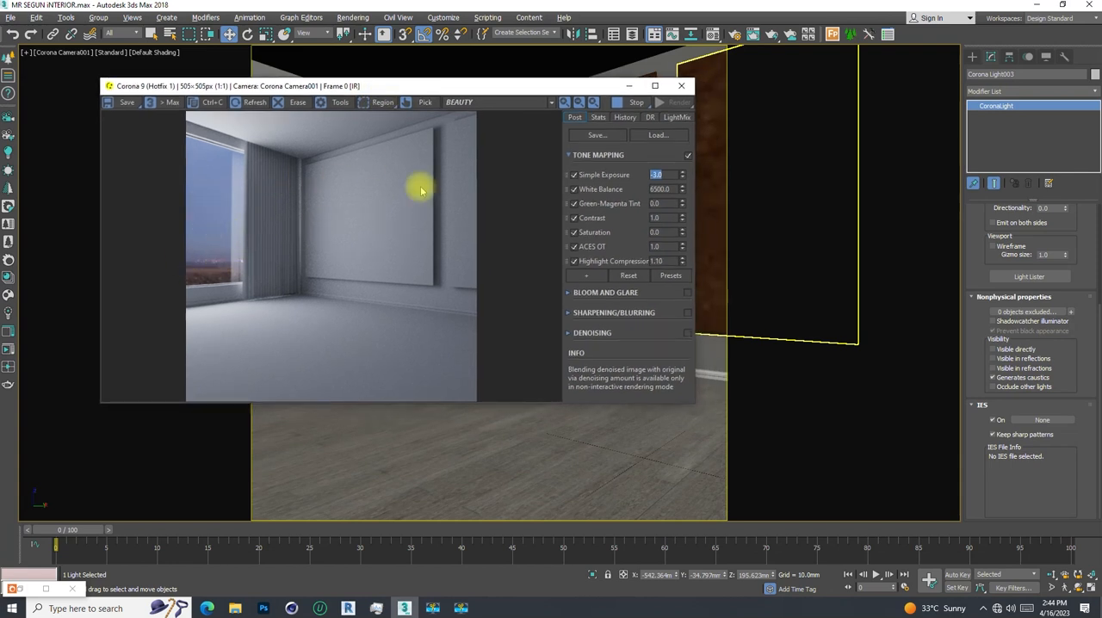
- Turn off the material override in Render Setup, comparing the interactive render with the override off and on
{"action": "left_click", "coordinate": [733, 33]}
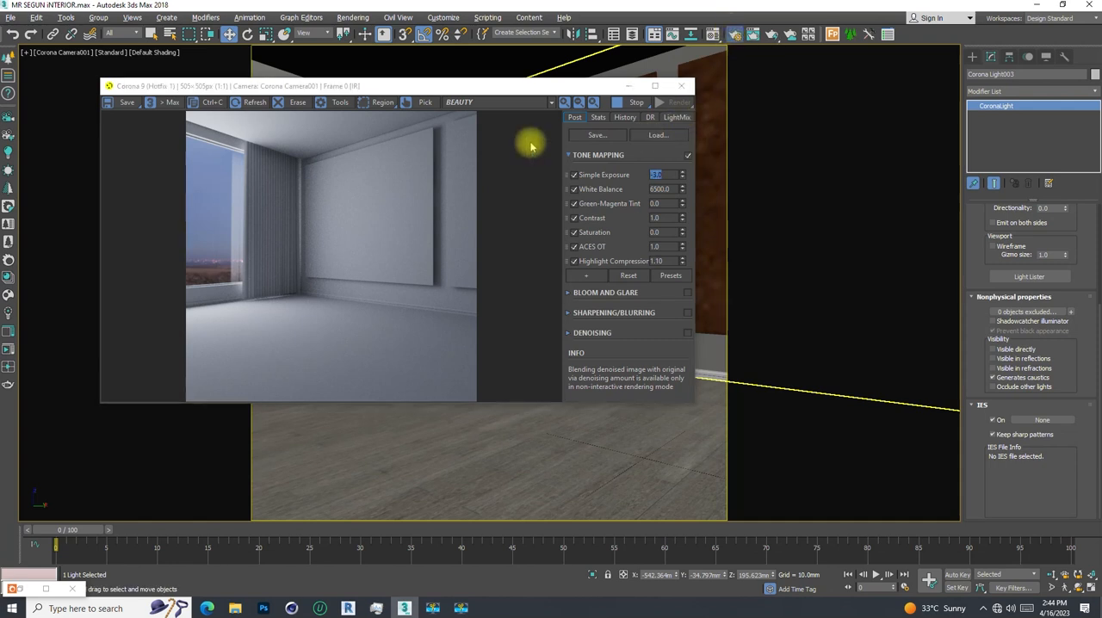
{"action": "left_click_drag", "start_coordinate": [400, 101], "coordinate": [596, 74]}
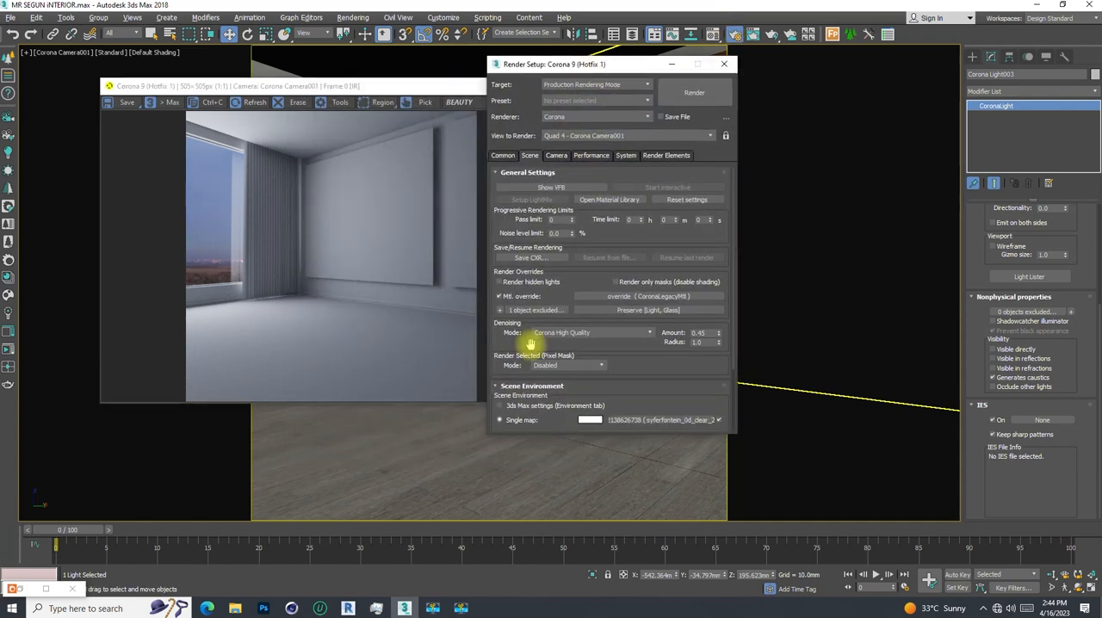
{"action": "left_click", "coordinate": [499, 296]}
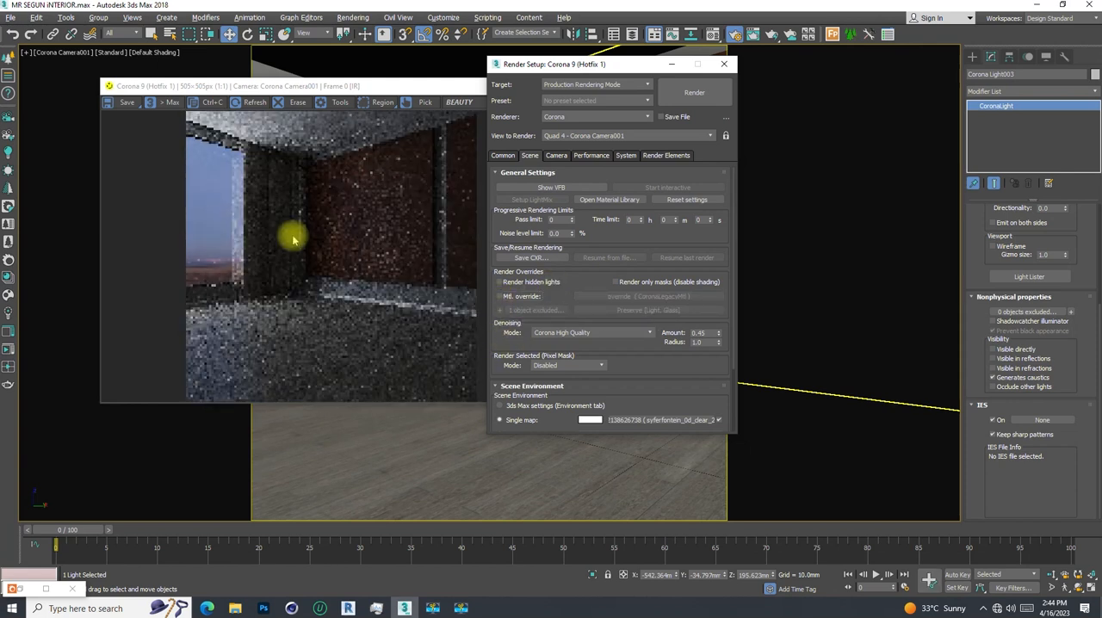
{"action": "left_click_drag", "start_coordinate": [590, 72], "coordinate": [686, 77]}
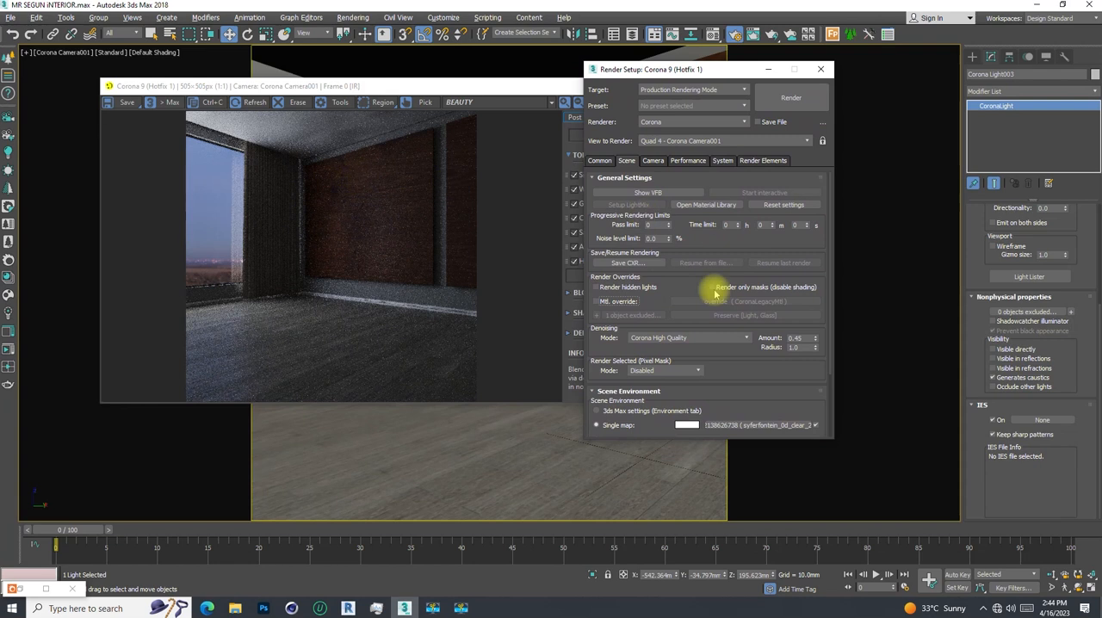
{"action": "left_click", "coordinate": [594, 302]}
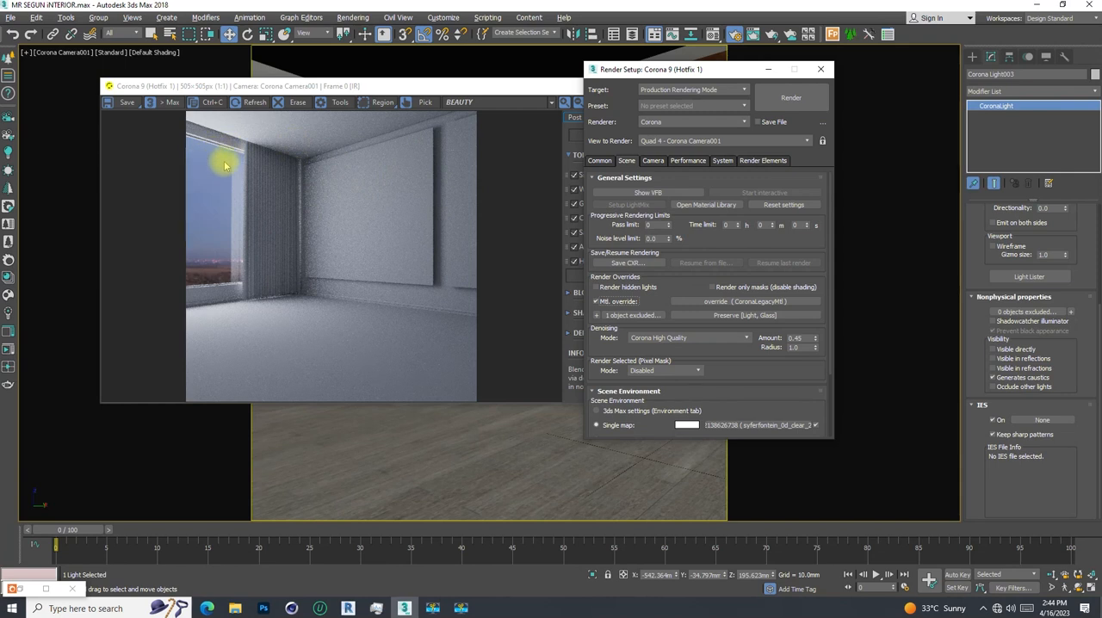
{"action": "left_click", "coordinate": [594, 301]}
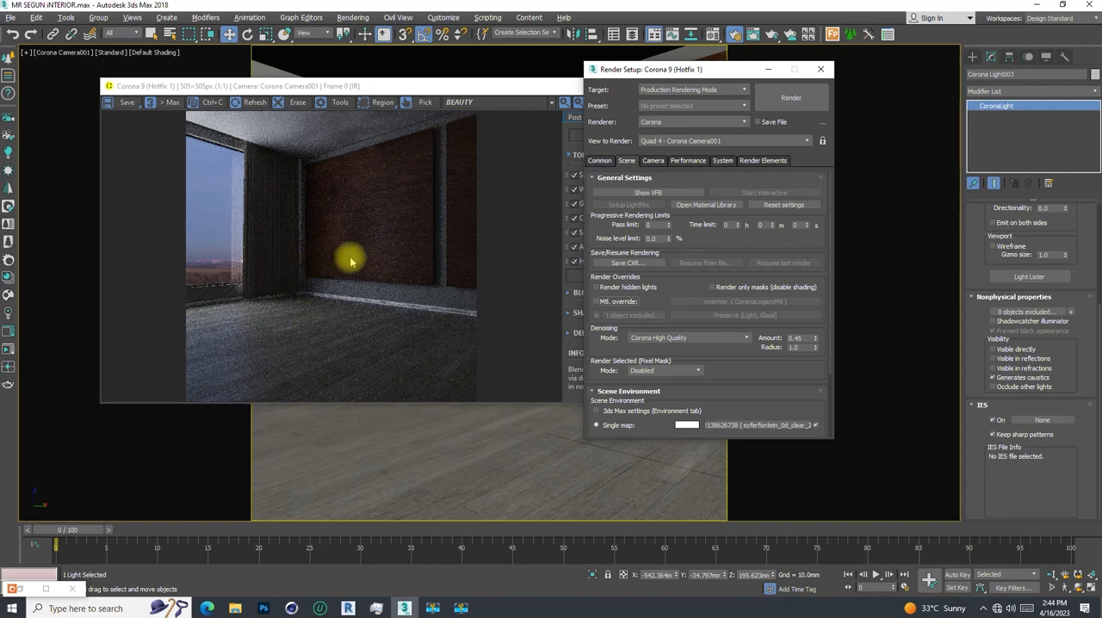
{"action": "left_click_drag", "start_coordinate": [721, 69], "coordinate": [703, 70]}
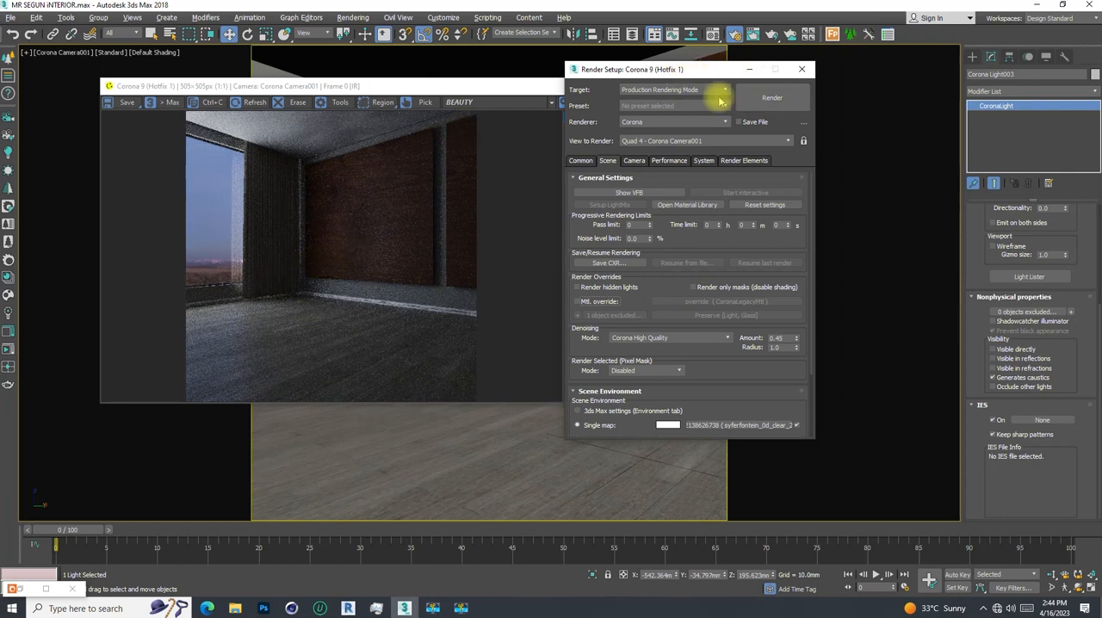
- Set the rectangular light's intensity to 200 and move the Render Setup and render windows apart
{"action": "scroll", "coordinate": [972, 250], "scroll_direction": "up", "scroll_amount": 4}
{"action": "left_click", "coordinate": [998, 248]}
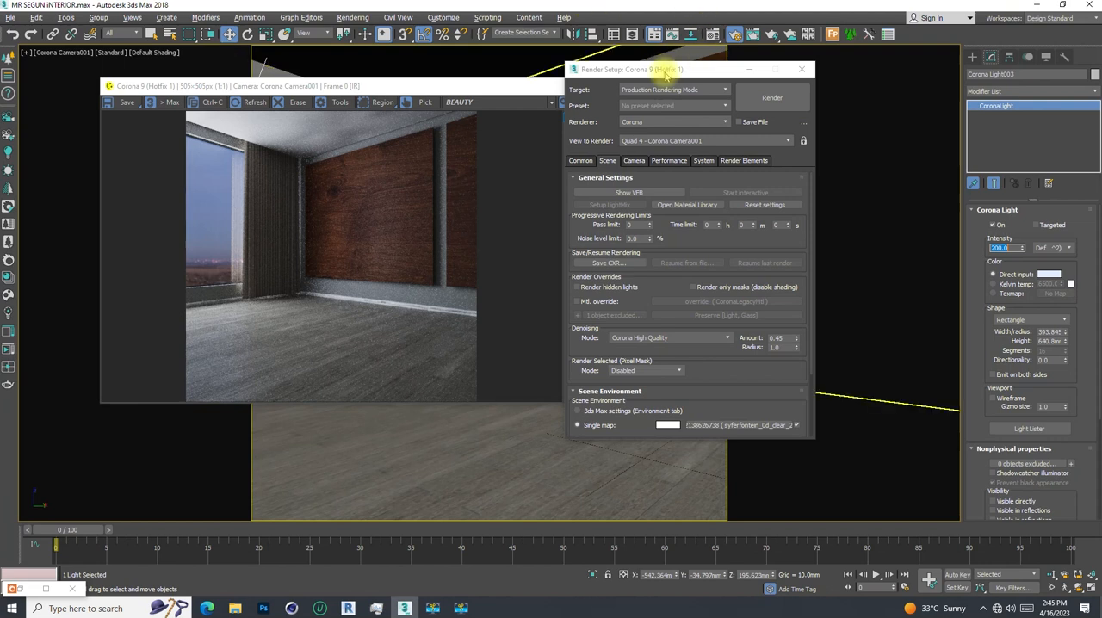
{"action": "left_click_drag", "start_coordinate": [667, 70], "coordinate": [861, 98]}
{"action": "left_click_drag", "start_coordinate": [475, 78], "coordinate": [479, 111]}
{"action": "left_click", "coordinate": [606, 9]}
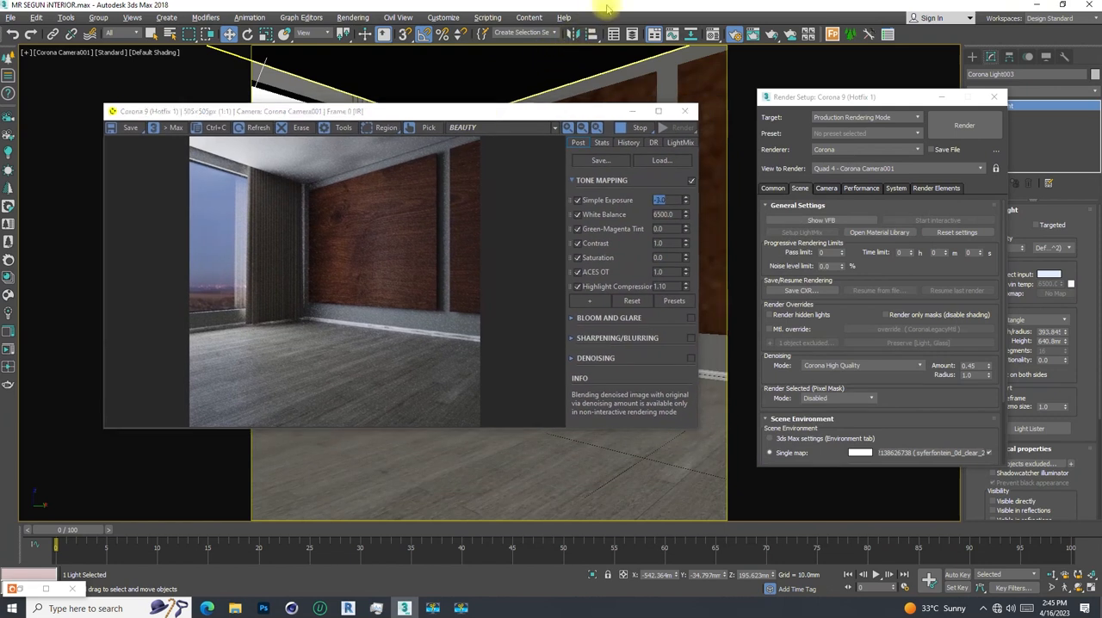
- Open the Material Editor and look through the HDRI bitmap's parameters down to its filtering settings, collapsing the Output section
{"action": "key", "text": "m"}
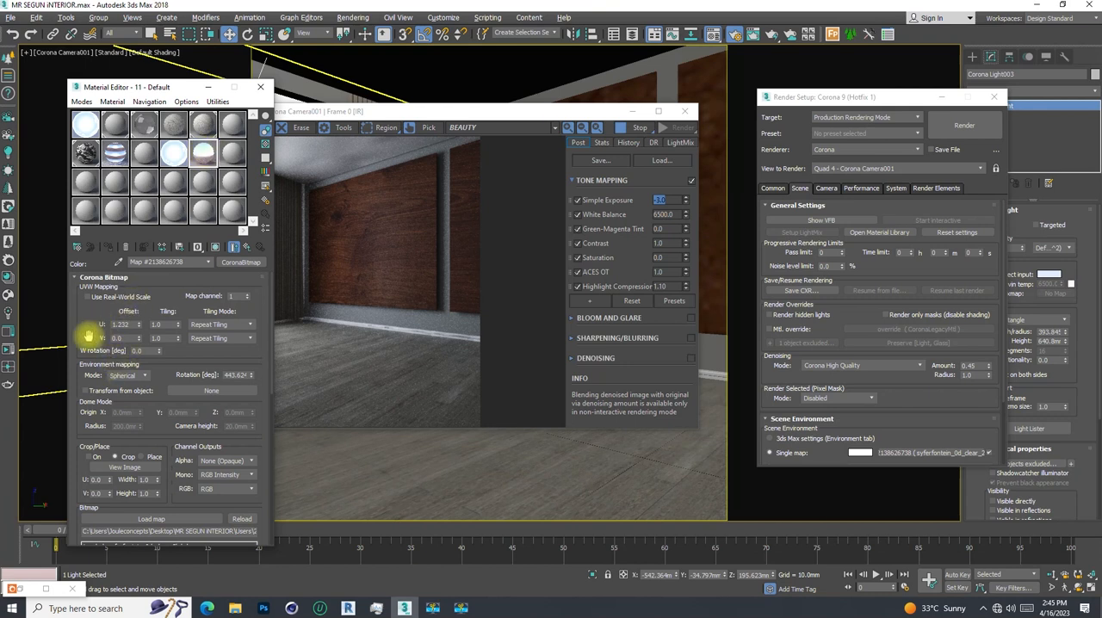
{"action": "scroll", "coordinate": [86, 336], "scroll_direction": "down", "scroll_amount": 2}
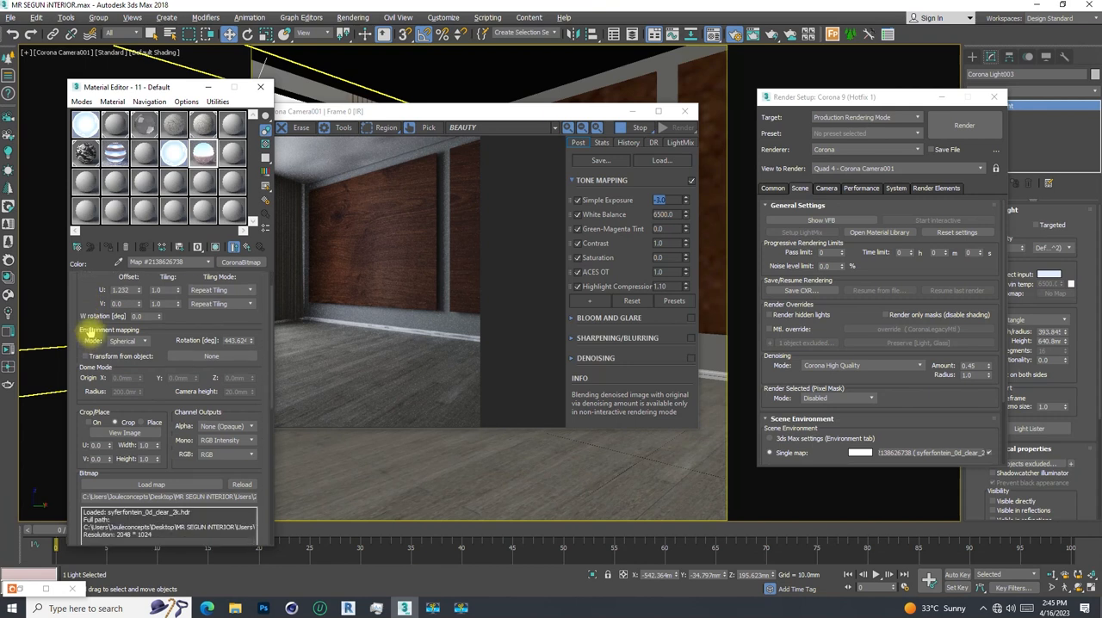
{"action": "scroll", "coordinate": [89, 334], "scroll_direction": "down", "scroll_amount": 1}
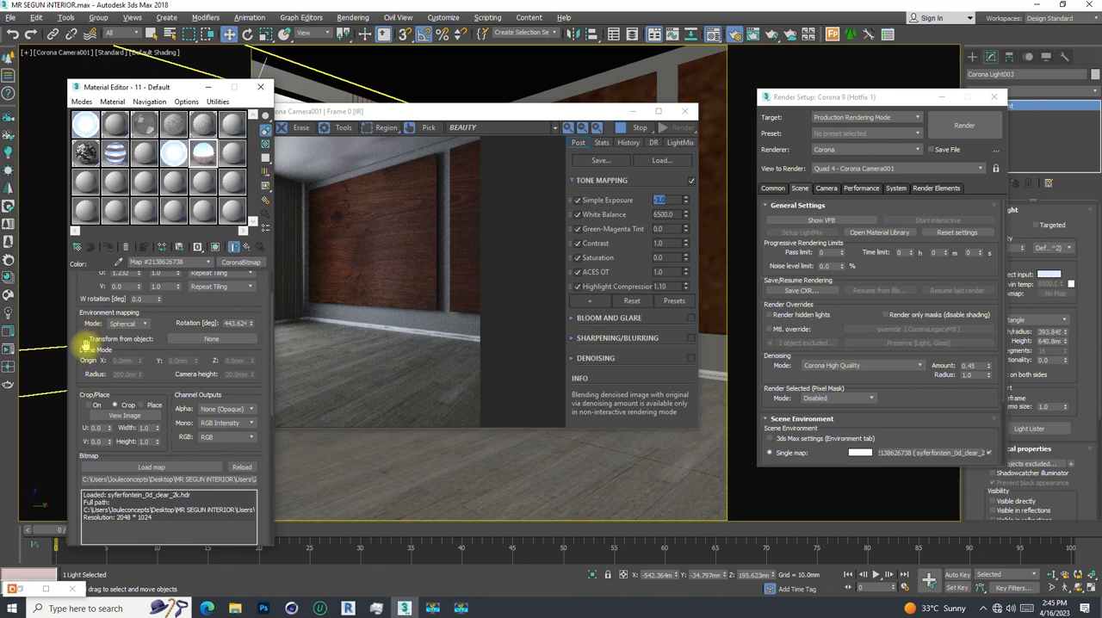
{"action": "scroll", "coordinate": [86, 343], "scroll_direction": "down", "scroll_amount": 9}
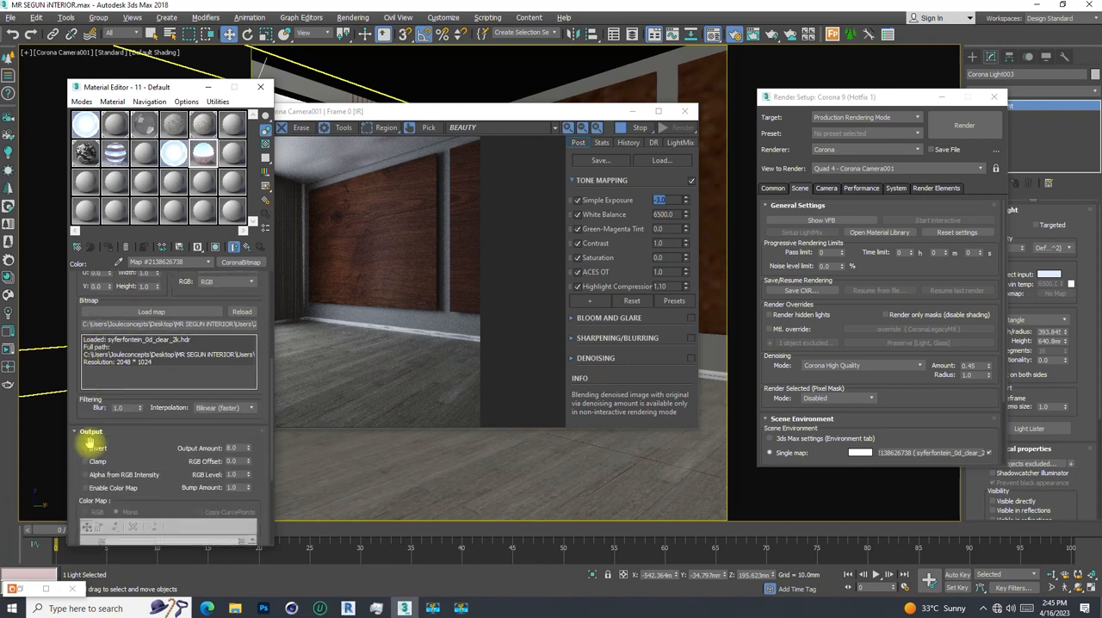
{"action": "scroll", "coordinate": [79, 347], "scroll_direction": "up", "scroll_amount": 5}
{"action": "scroll", "coordinate": [79, 348], "scroll_direction": "down", "scroll_amount": 3}
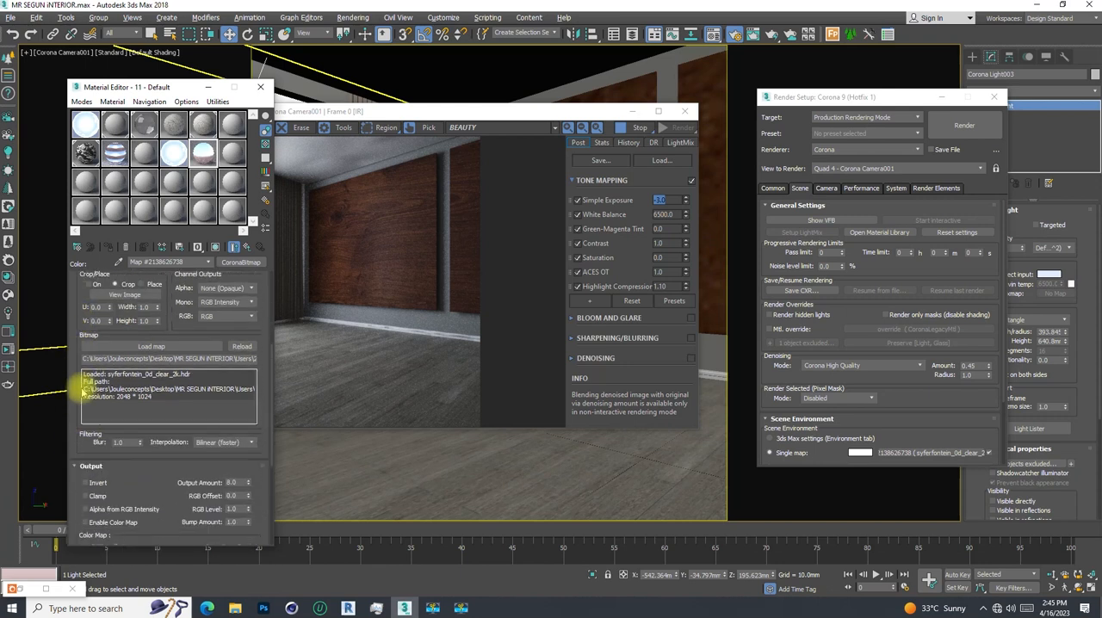
{"action": "scroll", "coordinate": [76, 320], "scroll_direction": "up", "scroll_amount": 4}
{"action": "scroll", "coordinate": [75, 316], "scroll_direction": "up", "scroll_amount": 6}
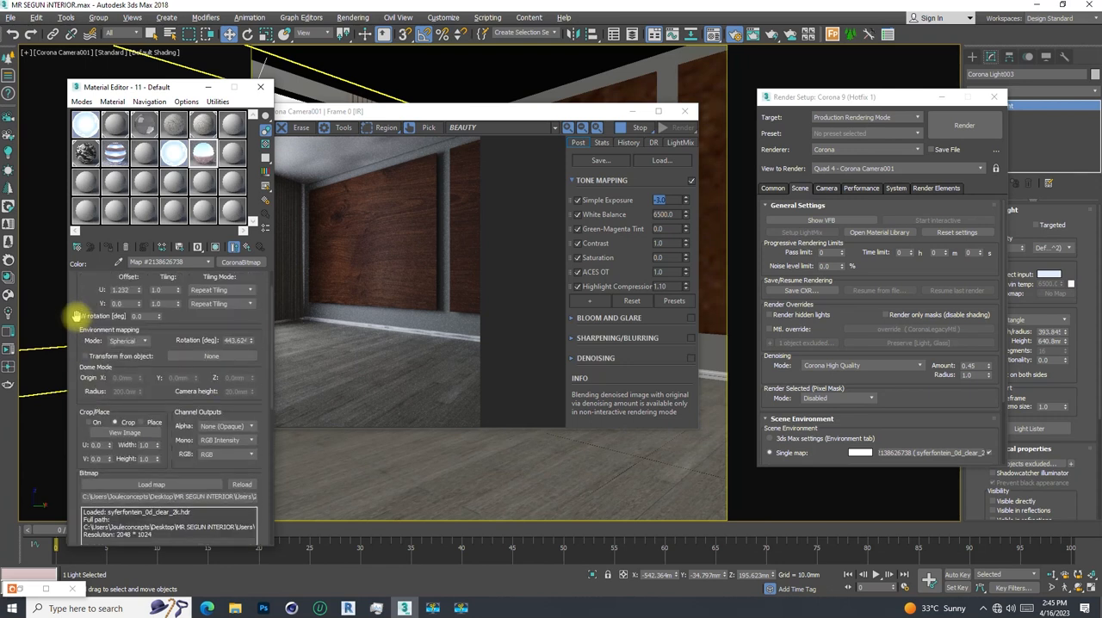
{"action": "left_click", "coordinate": [76, 277]}
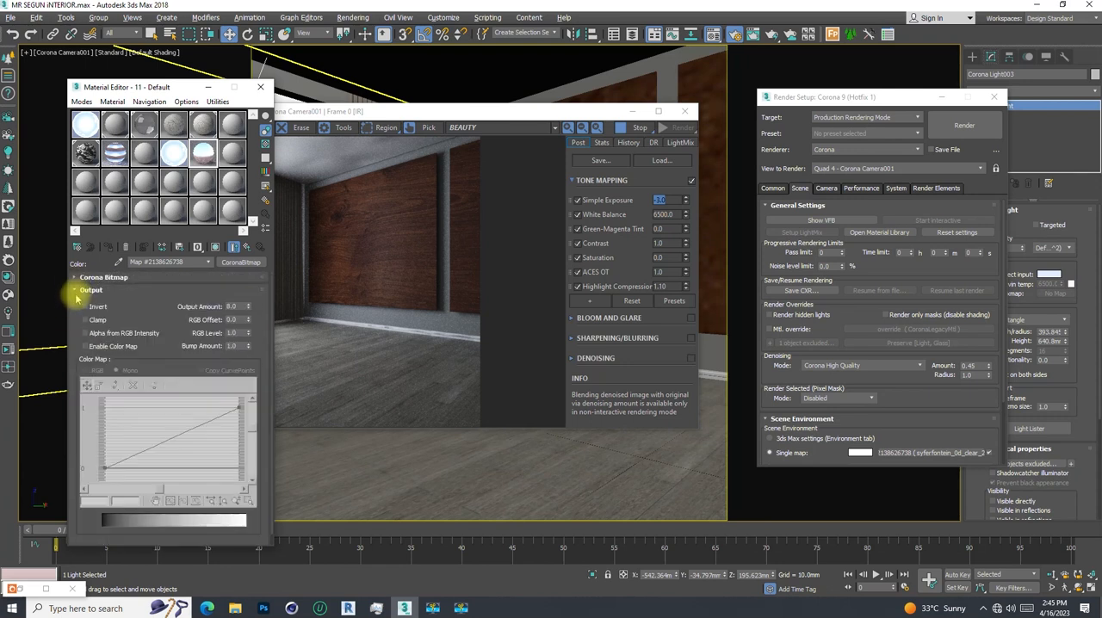
{"action": "left_click", "coordinate": [76, 291]}
{"action": "left_click", "coordinate": [78, 277]}
{"action": "scroll", "coordinate": [86, 349], "scroll_direction": "down", "scroll_amount": 3}
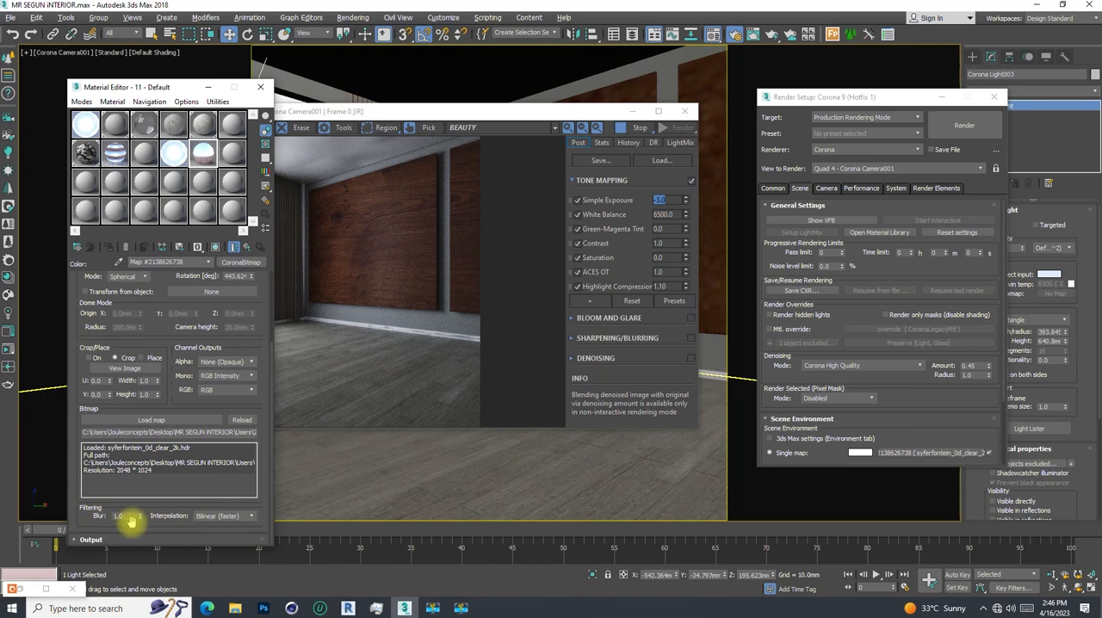
- Set the HDRI bitmap's blur to 10 and inspect the background through the window up close in the interactive render
{"action": "left_click_drag", "start_coordinate": [476, 111], "coordinate": [799, 77]}
{"action": "left_click", "coordinate": [102, 514]}
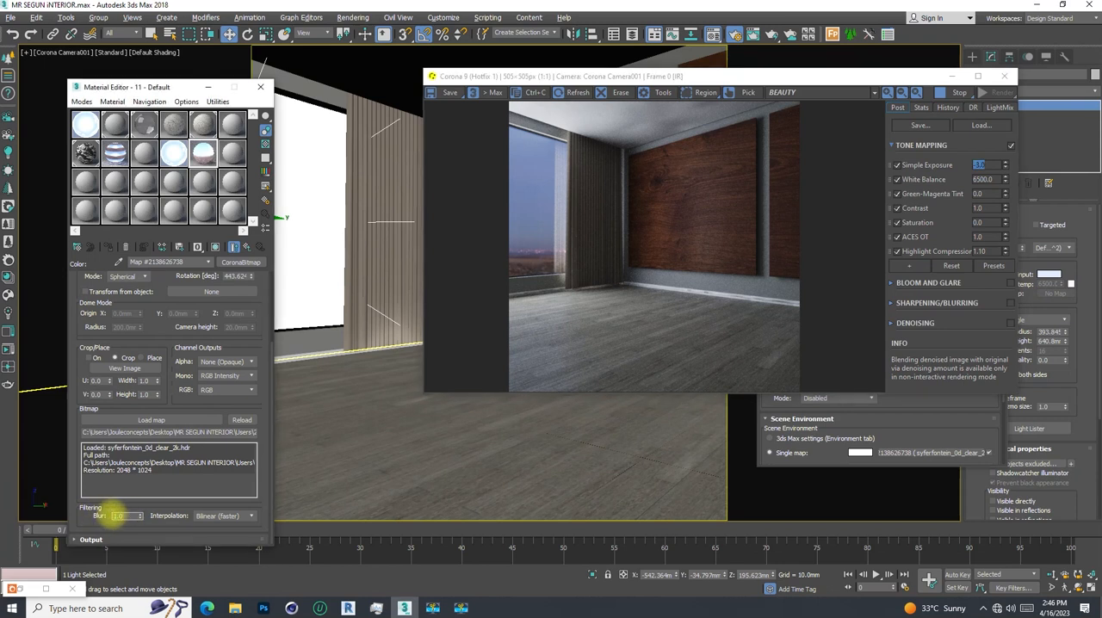
{"action": "type", "text": "10"}
{"action": "key", "text": "Return"}
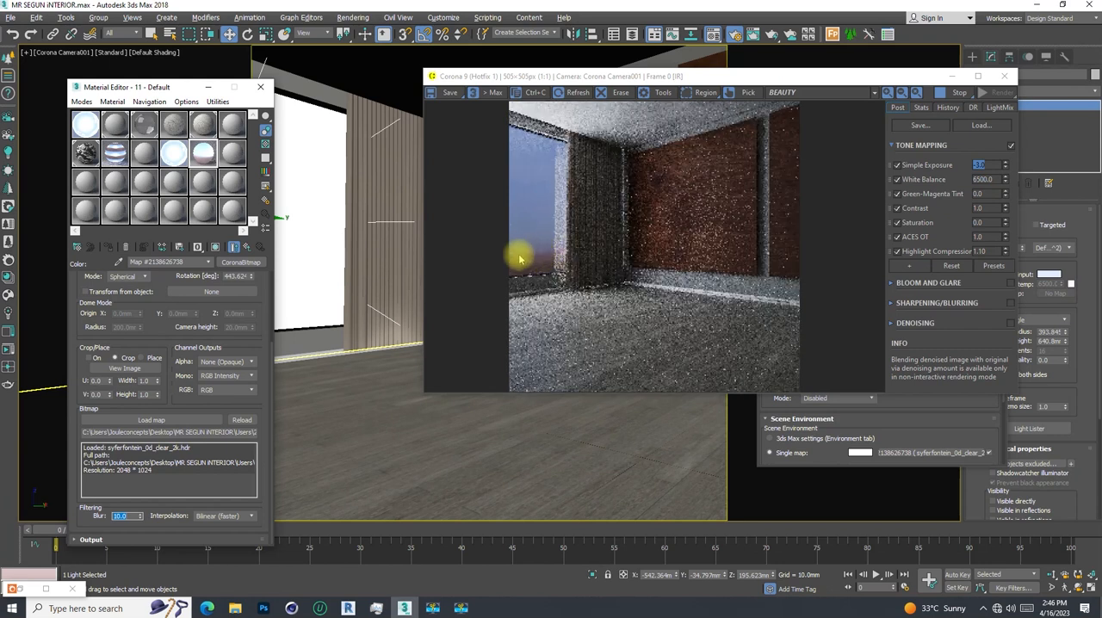
{"action": "scroll", "coordinate": [534, 254], "scroll_direction": "up", "scroll_amount": 2}
{"action": "scroll", "coordinate": [479, 253], "scroll_direction": "down", "scroll_amount": 1}
{"action": "scroll", "coordinate": [490, 254], "scroll_direction": "up", "scroll_amount": 1}
{"action": "left_click_drag", "start_coordinate": [503, 257], "coordinate": [597, 253]}
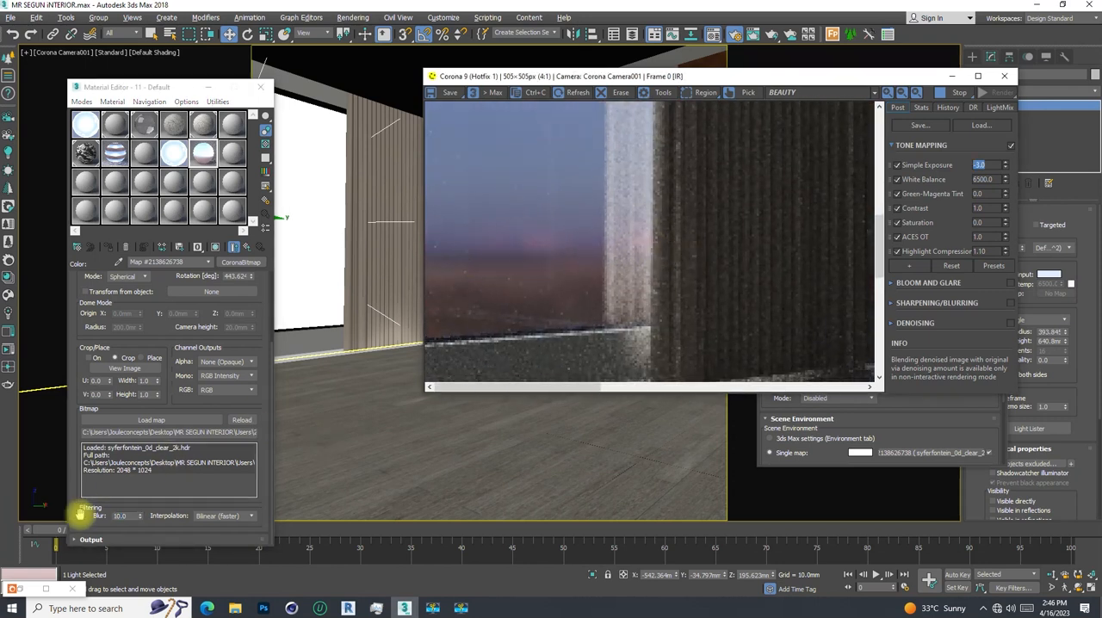
- Set the HDRI bitmap's blur to 30 and inspect the window background in the render
{"action": "left_click_drag", "start_coordinate": [129, 516], "coordinate": [106, 518]}
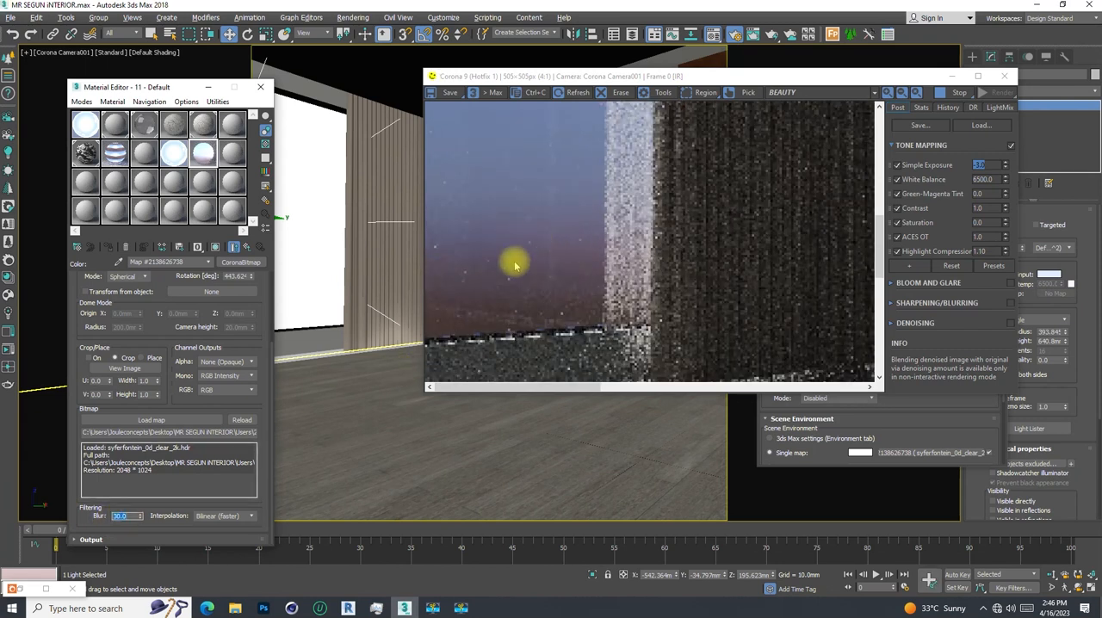
{"action": "scroll", "coordinate": [551, 272], "scroll_direction": "down", "scroll_amount": 2}
{"action": "scroll", "coordinate": [533, 255], "scroll_direction": "up", "scroll_amount": 1}
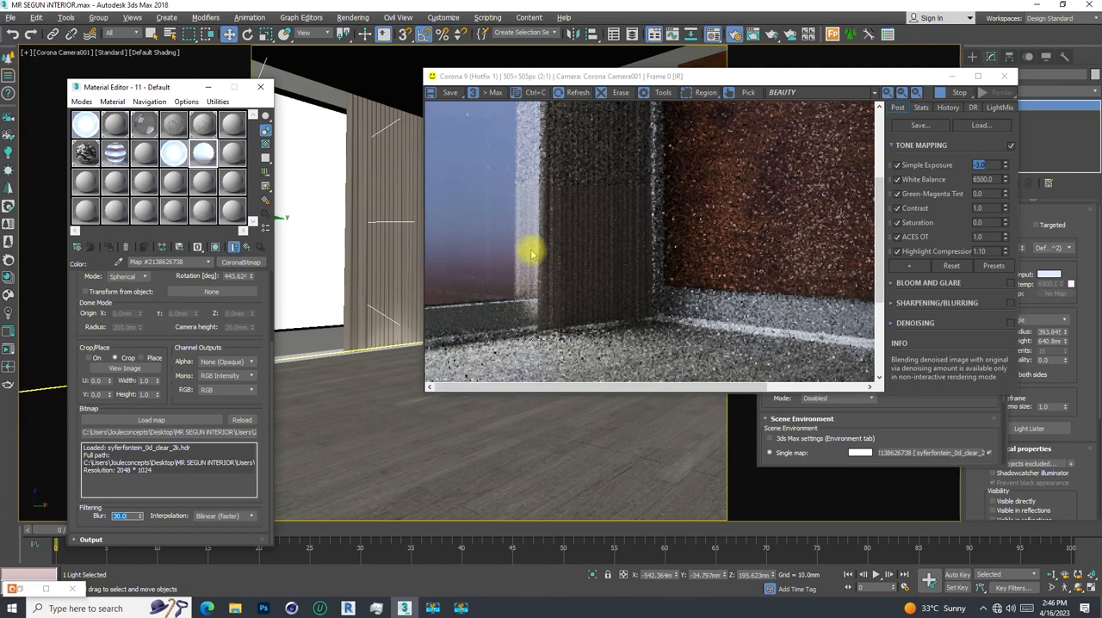
- Set the HDRI bitmap's blur to 2 and return the render to its full view
{"action": "double_click", "coordinate": [105, 515]}
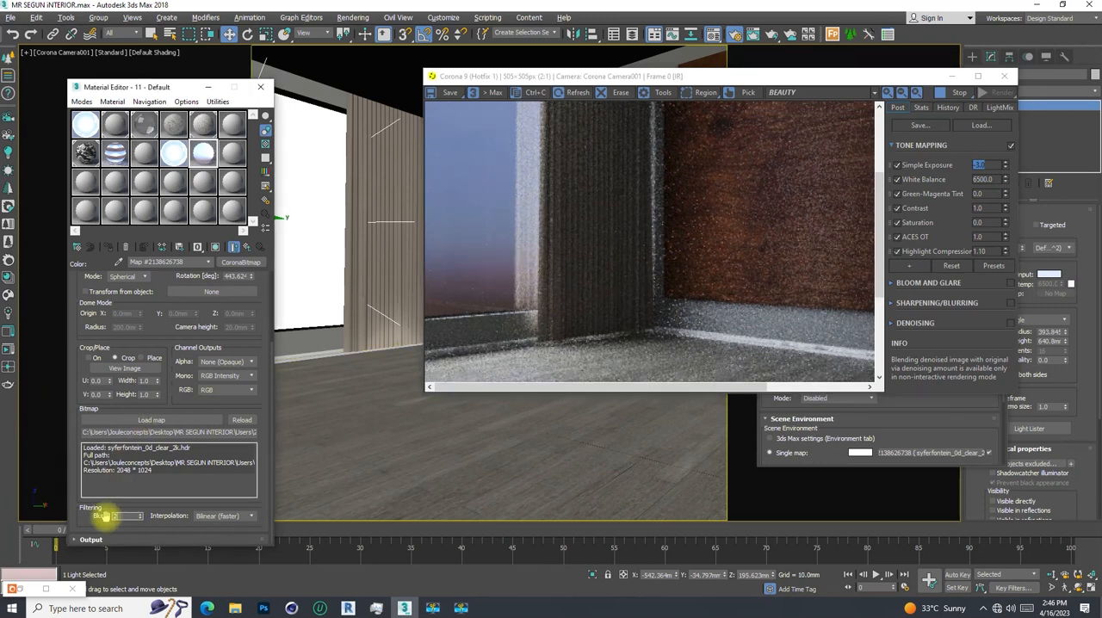
{"action": "key", "text": "Return"}
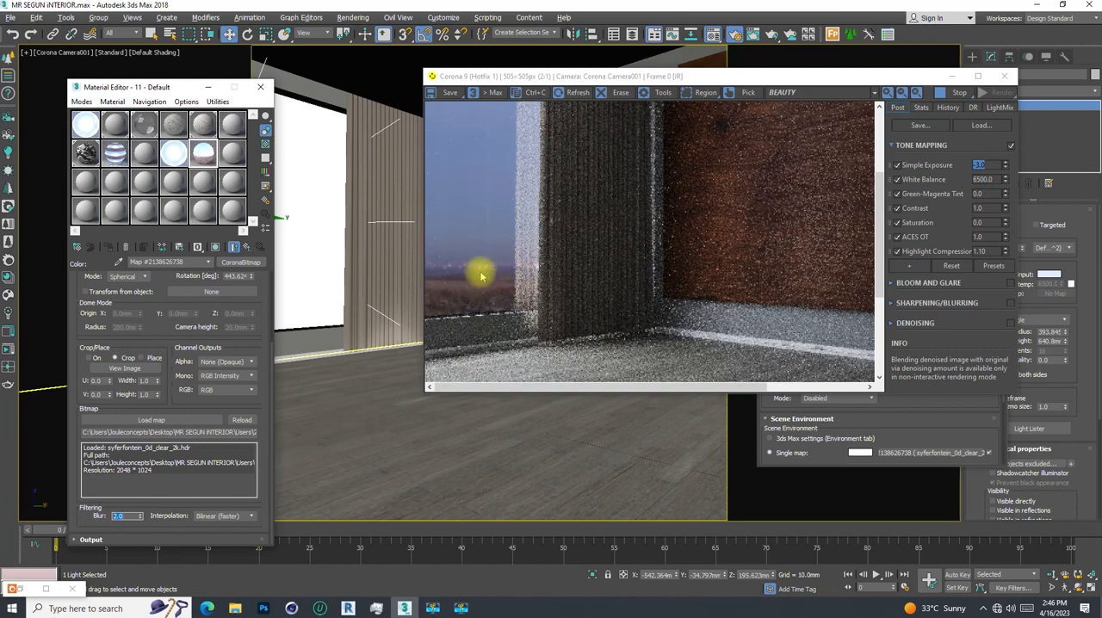
{"action": "scroll", "coordinate": [487, 284], "scroll_direction": "down", "scroll_amount": 1}
- Open the Layer Explorer, collapse the default layer and make the hidden Furniture layer visible
{"action": "left_click_drag", "start_coordinate": [723, 80], "coordinate": [582, 91]}
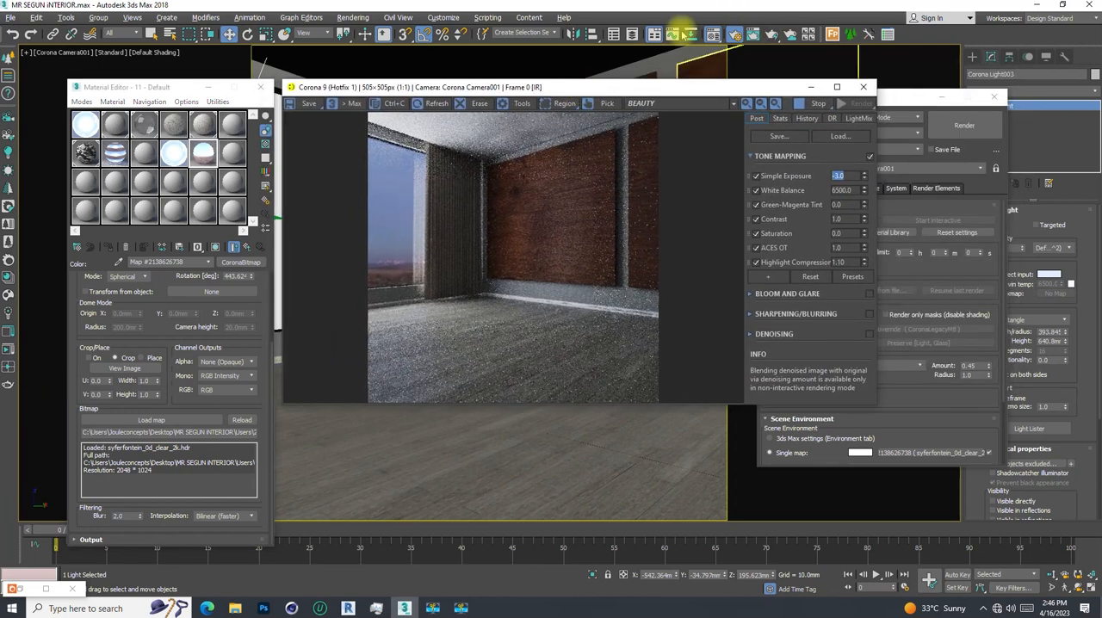
{"action": "left_click", "coordinate": [631, 34]}
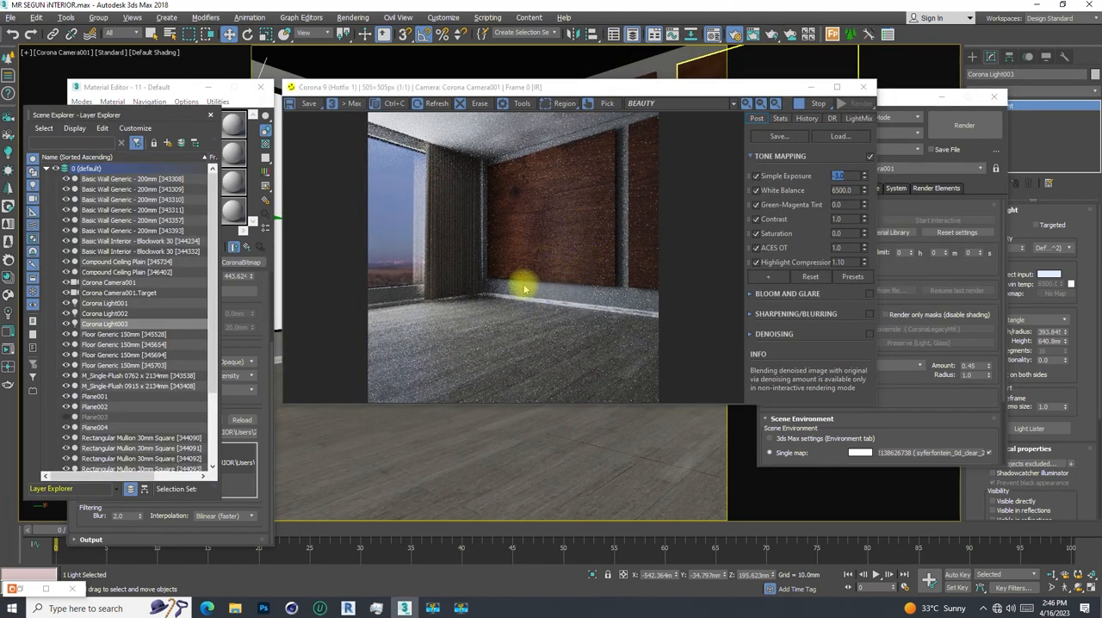
{"action": "left_click", "coordinate": [47, 169]}
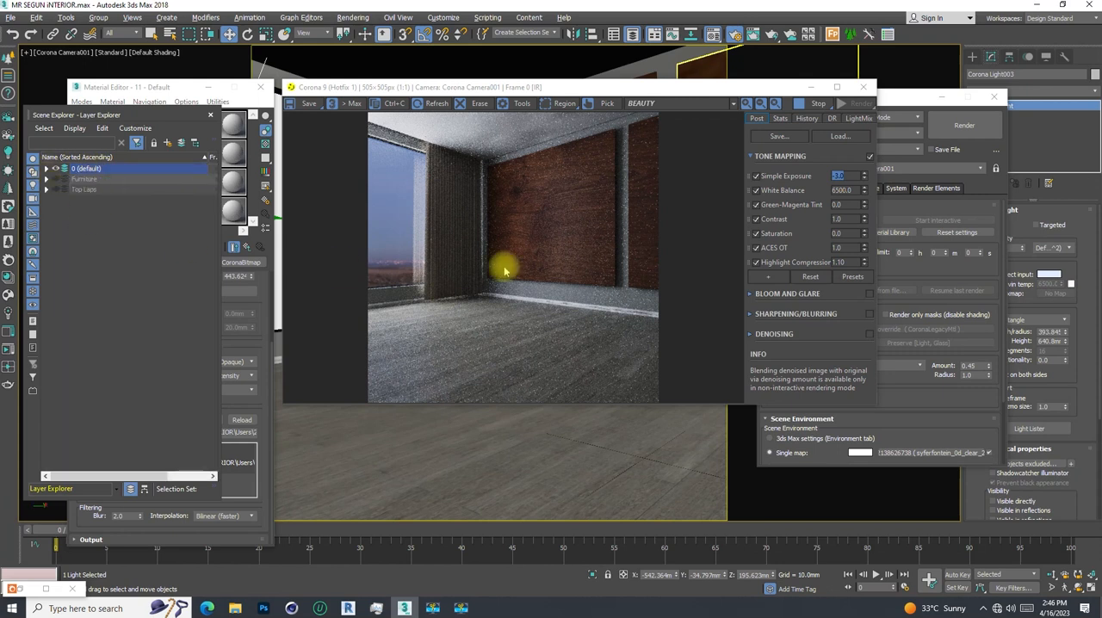
{"action": "left_click", "coordinate": [56, 180]}
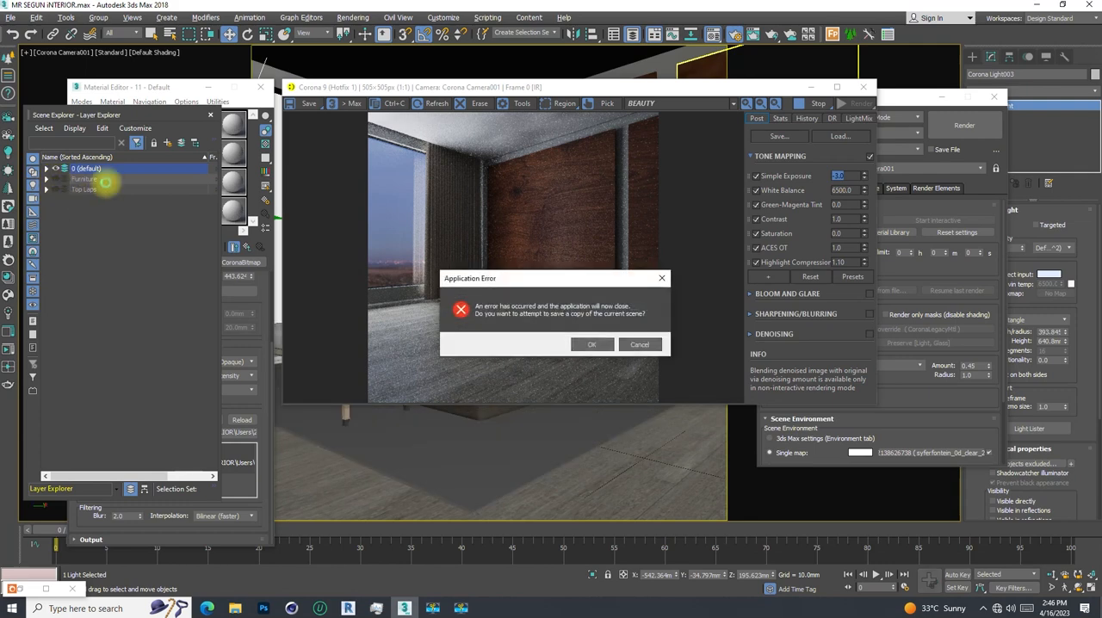